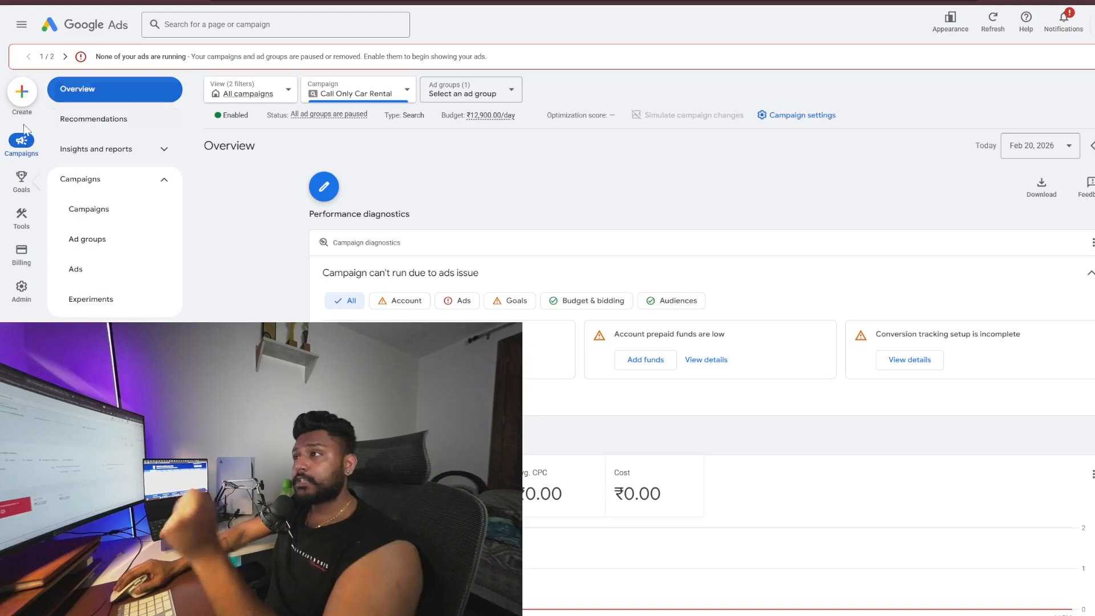
# Start creating a new campaign
pyautogui.click(21, 92)
pyautogui.click(348, 147)
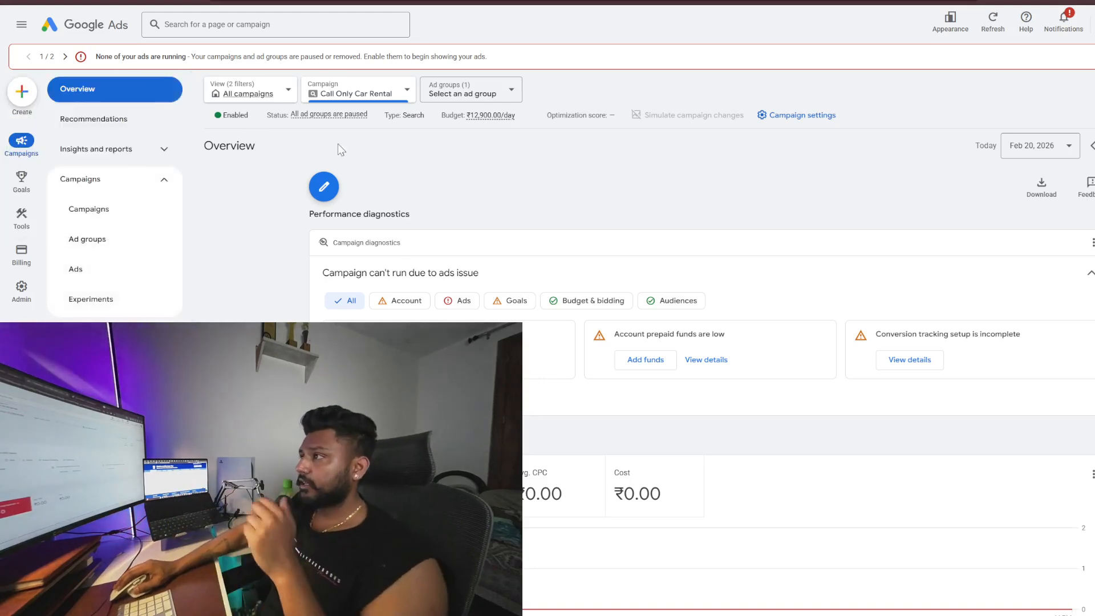
pyautogui.click(26, 98)
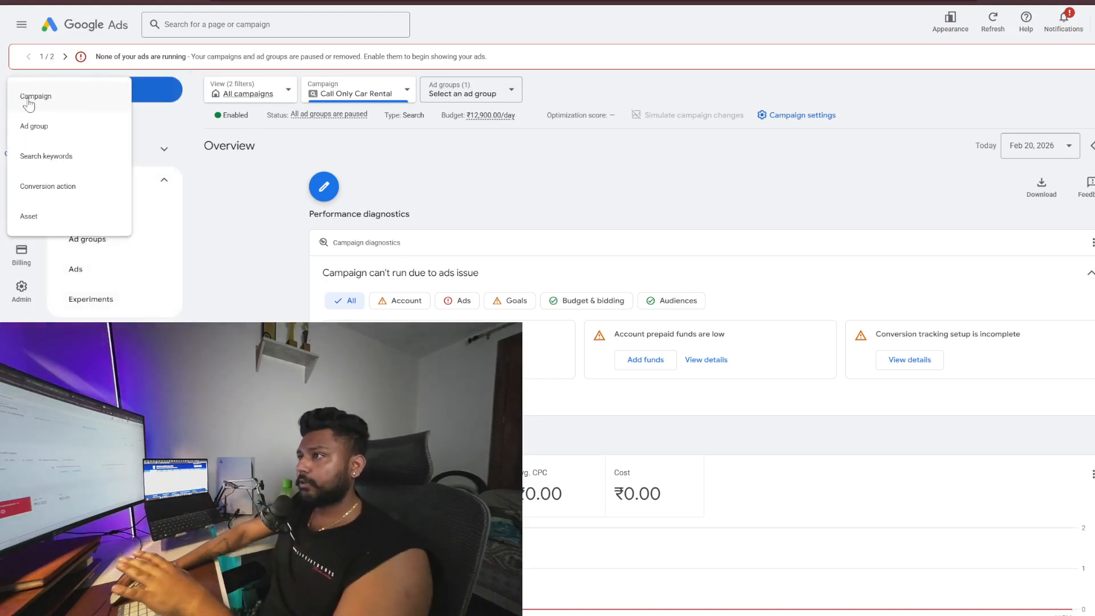
pyautogui.click(73, 102)
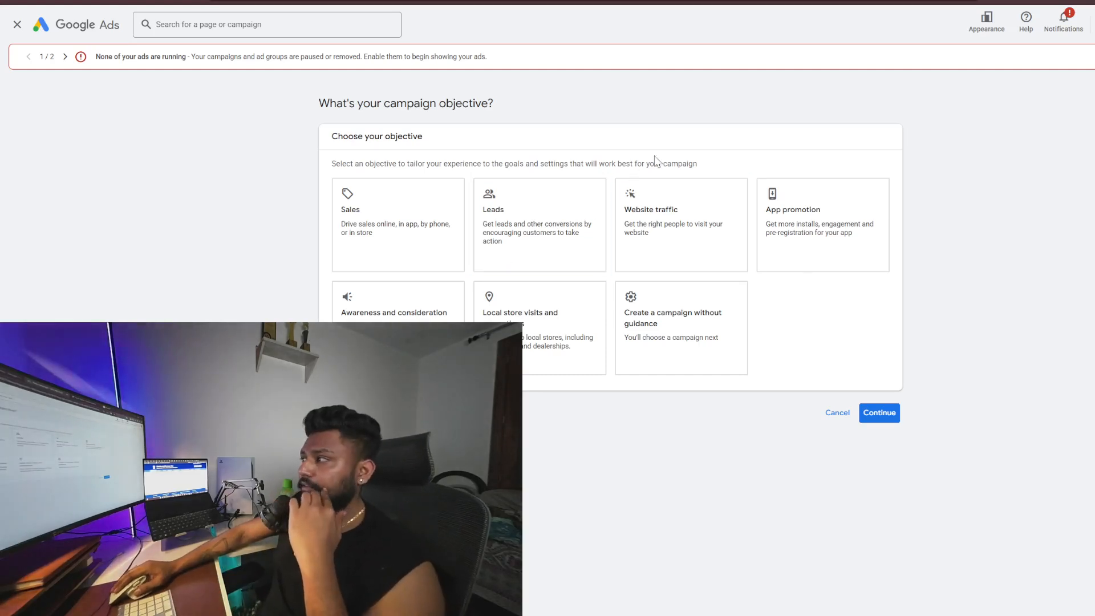
# Choose Leads as the campaign objective, leaving the guide when asked
pyautogui.click(568, 208)
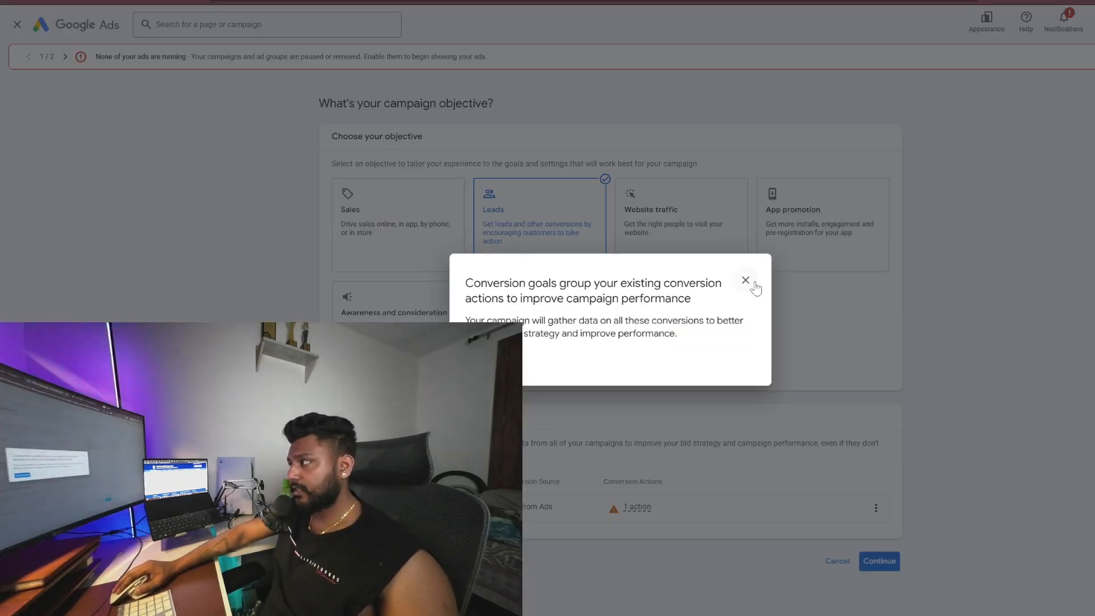
pyautogui.click(748, 281)
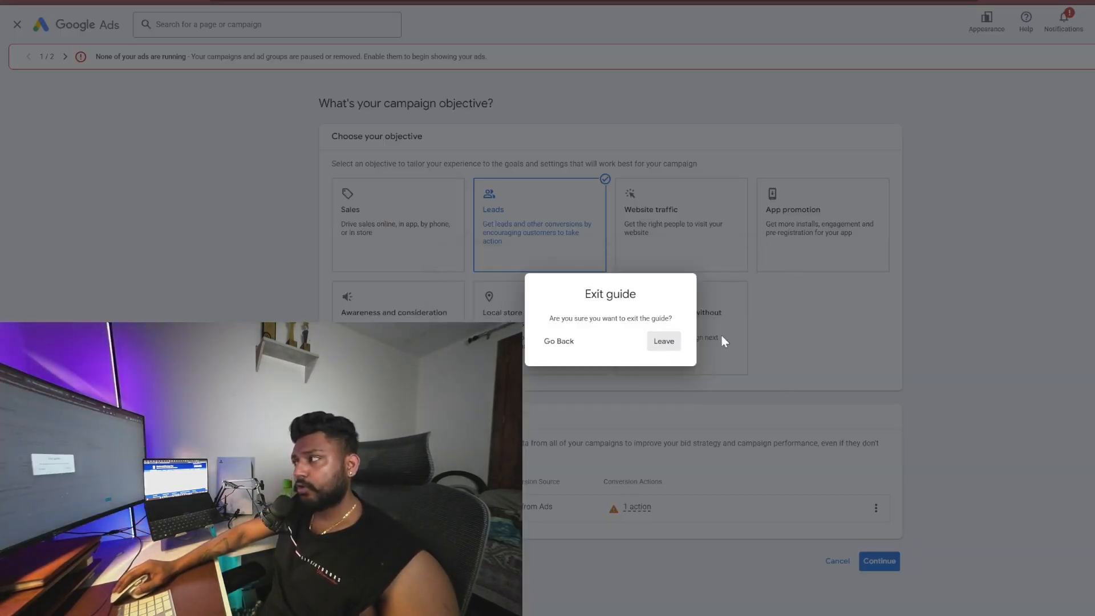
pyautogui.click(663, 343)
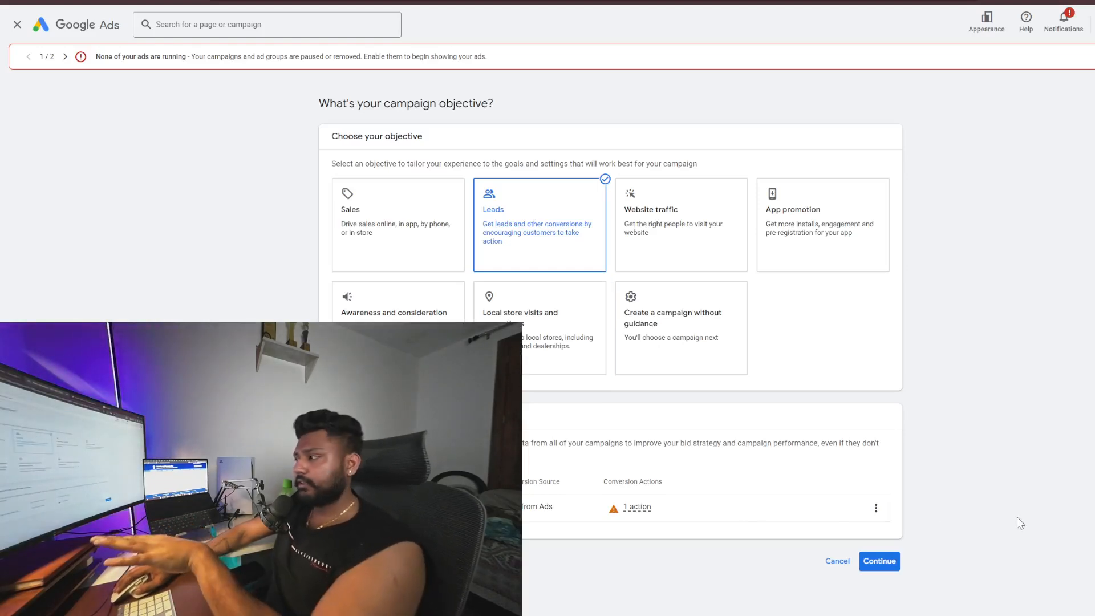
pyautogui.click(880, 562)
# Select Search as the campaign type
pyautogui.scroll(-4, 709, 531)
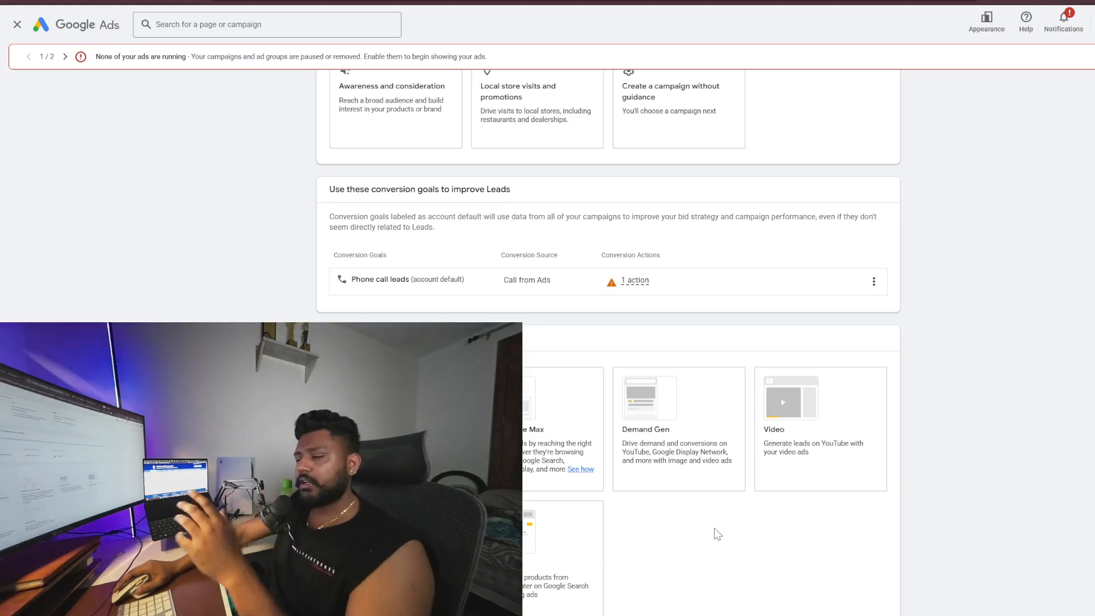
pyautogui.scroll(-1, 718, 528)
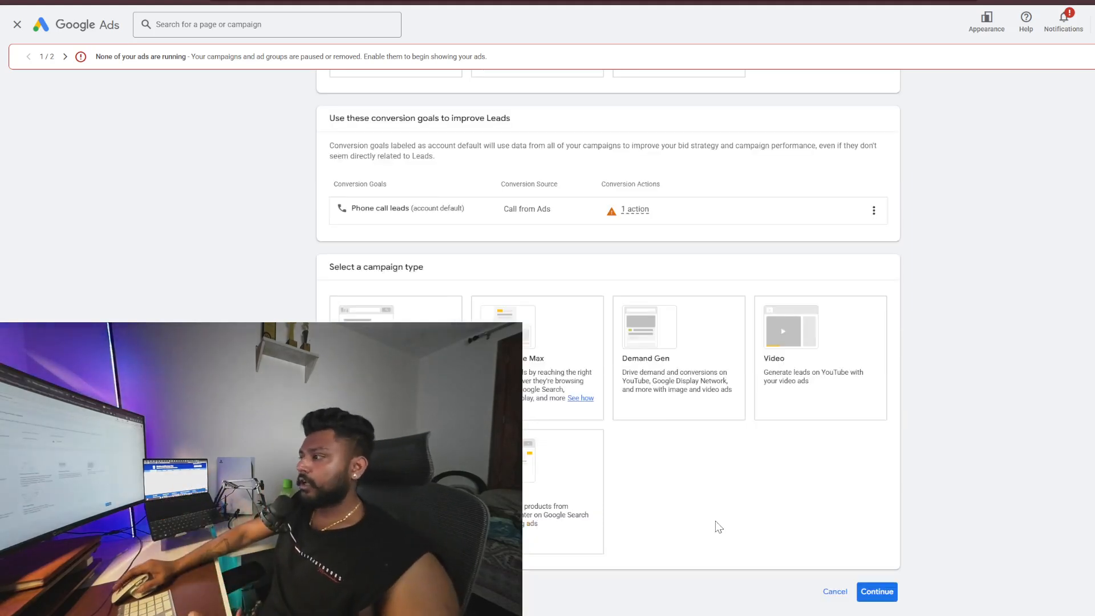
pyautogui.click(663, 385)
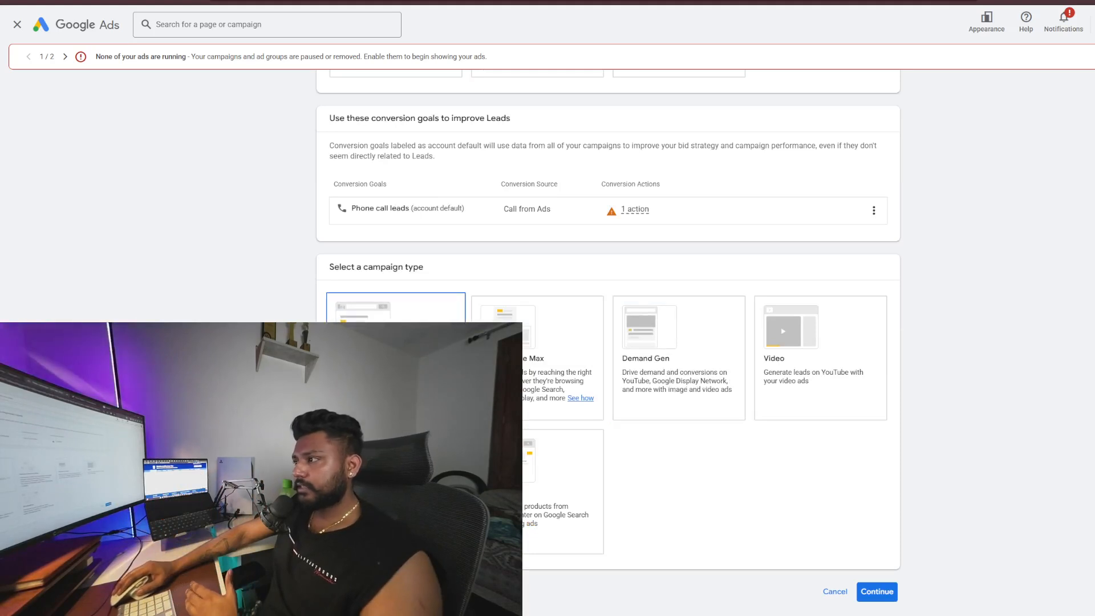
pyautogui.click(396, 359)
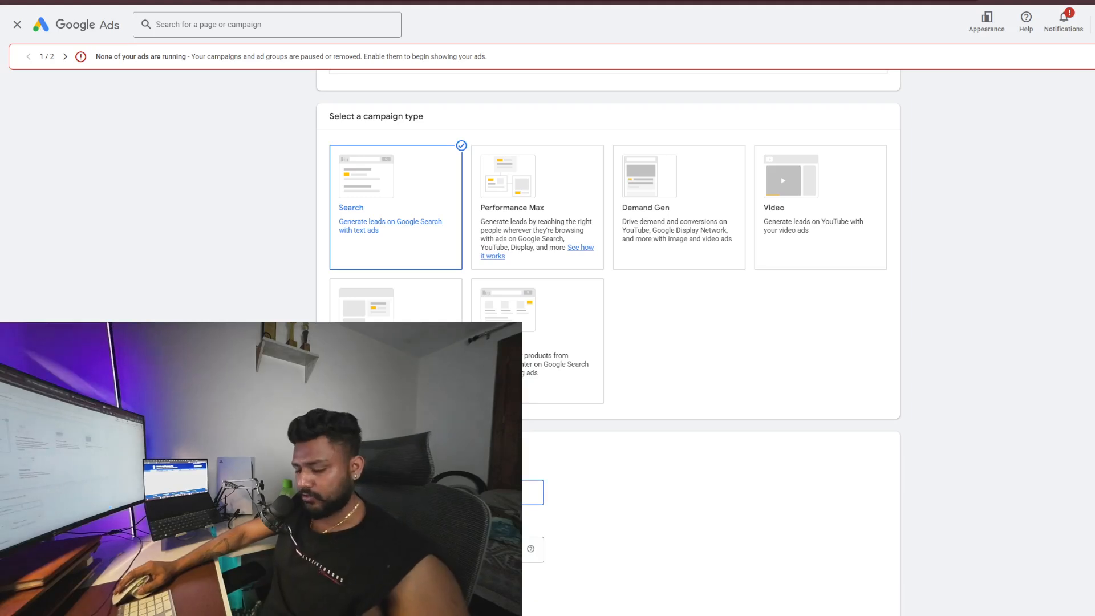
pyautogui.press('super+v')
pyautogui.click(505, 301)
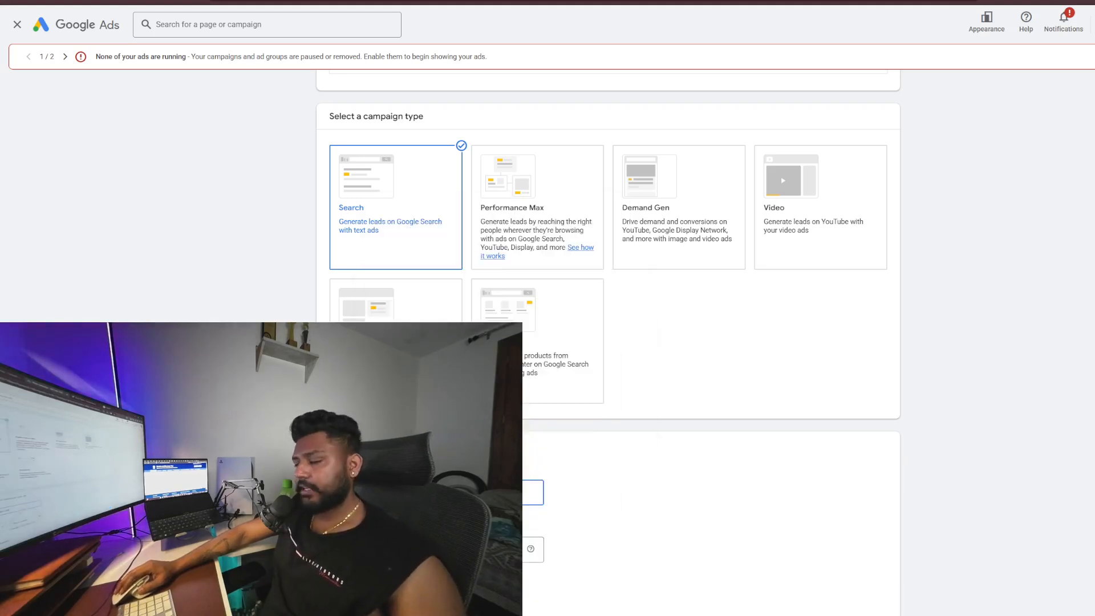
pyautogui.press('super+v')
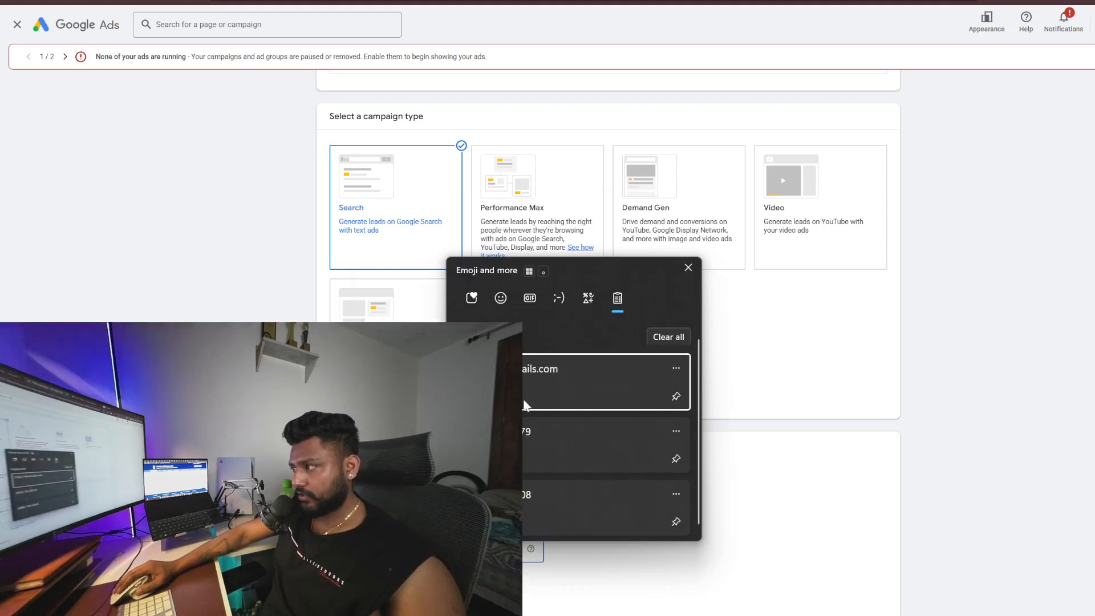
pyautogui.click(529, 435)
pyautogui.scroll(-2, 764, 474)
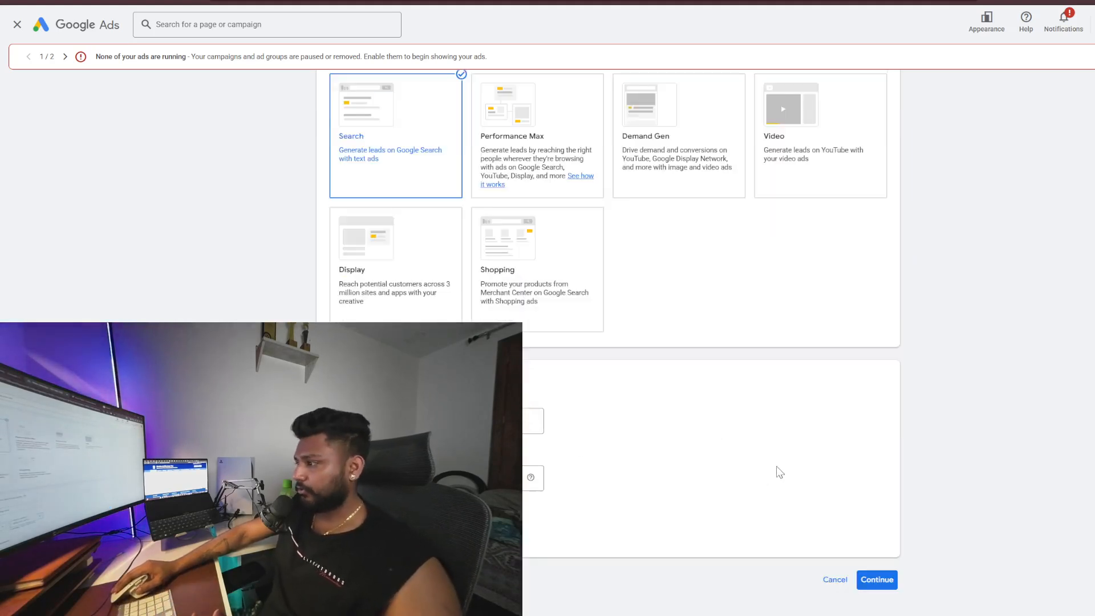
pyautogui.click(886, 583)
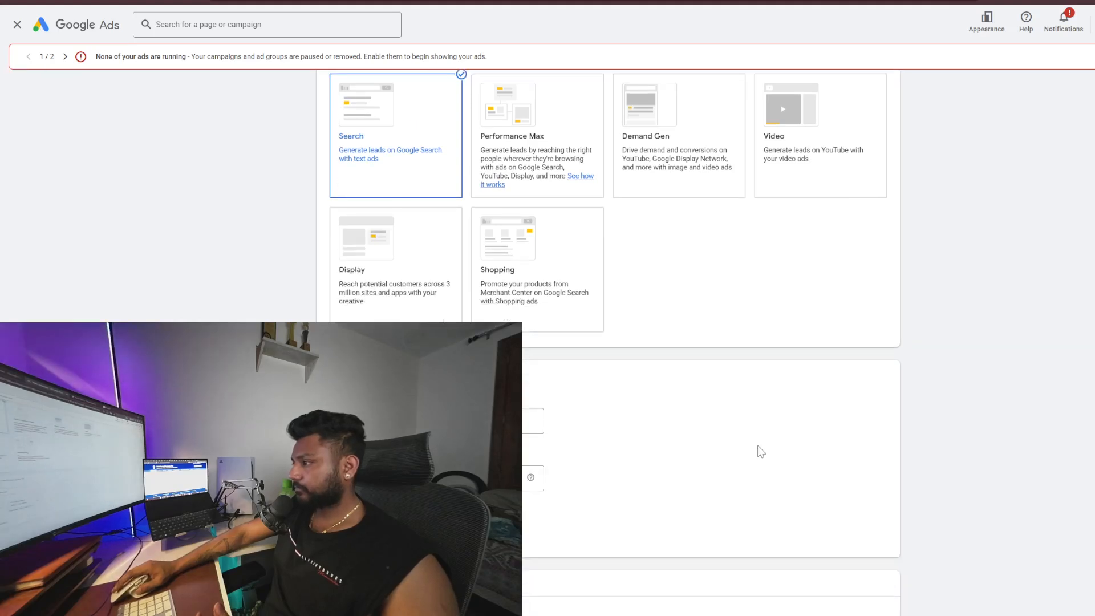
pyautogui.scroll(-3, 761, 451)
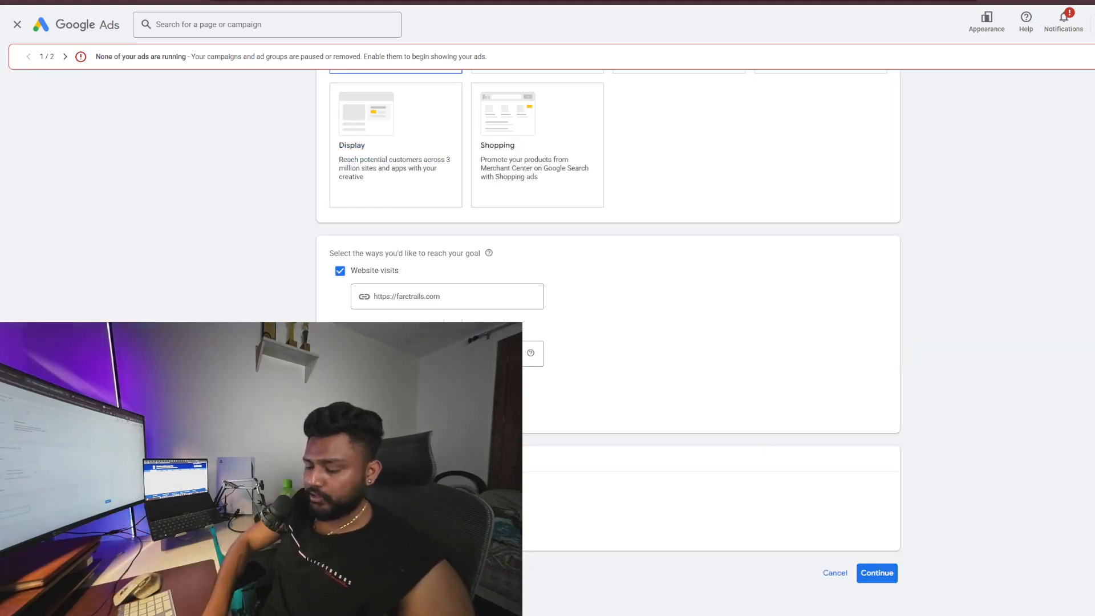
pyautogui.click(865, 565)
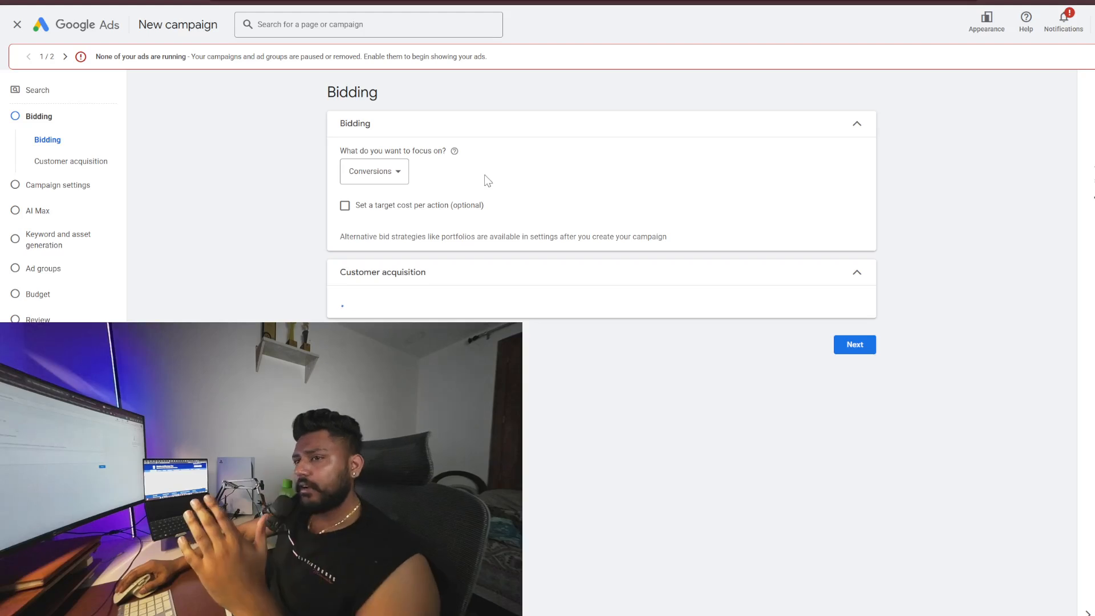
# Review the bidding focus options and keep Conversions as the focus
pyautogui.click(387, 178)
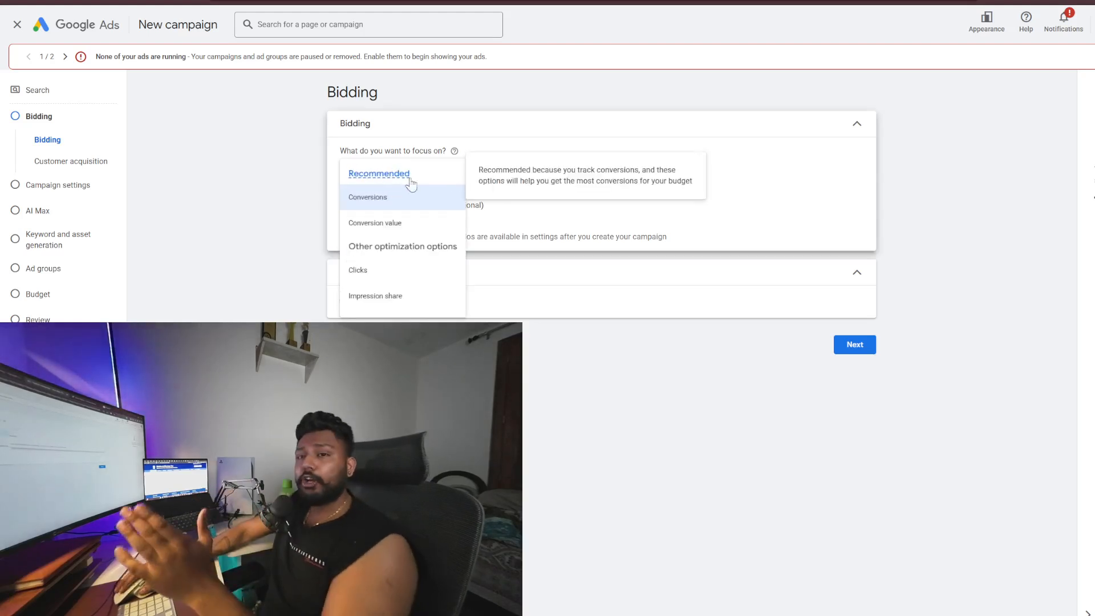
pyautogui.click(625, 131)
pyautogui.click(414, 134)
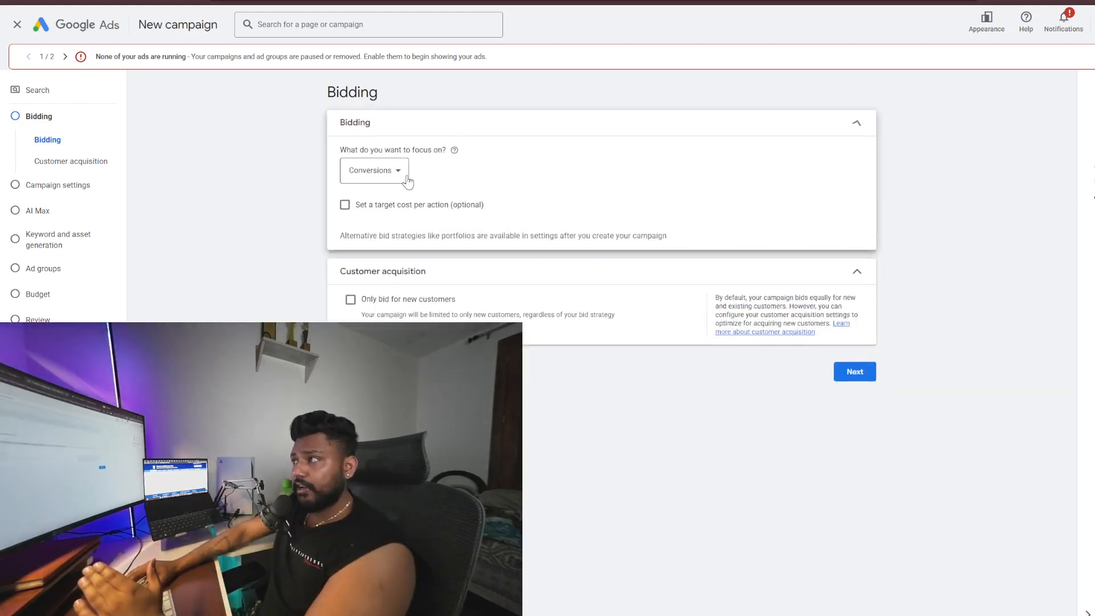
pyautogui.click(408, 179)
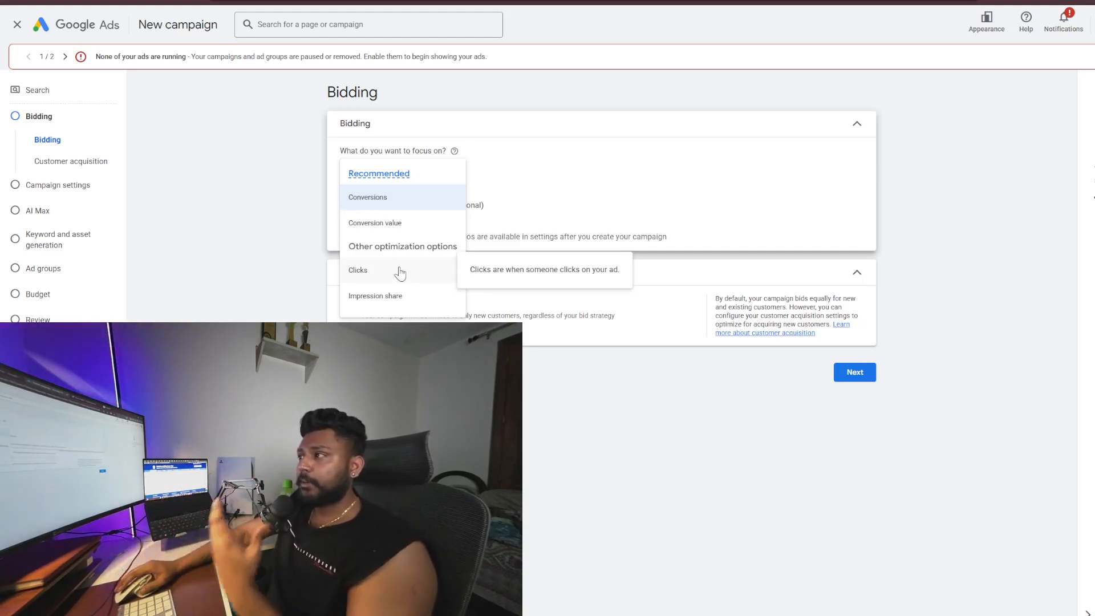
pyautogui.click(423, 201)
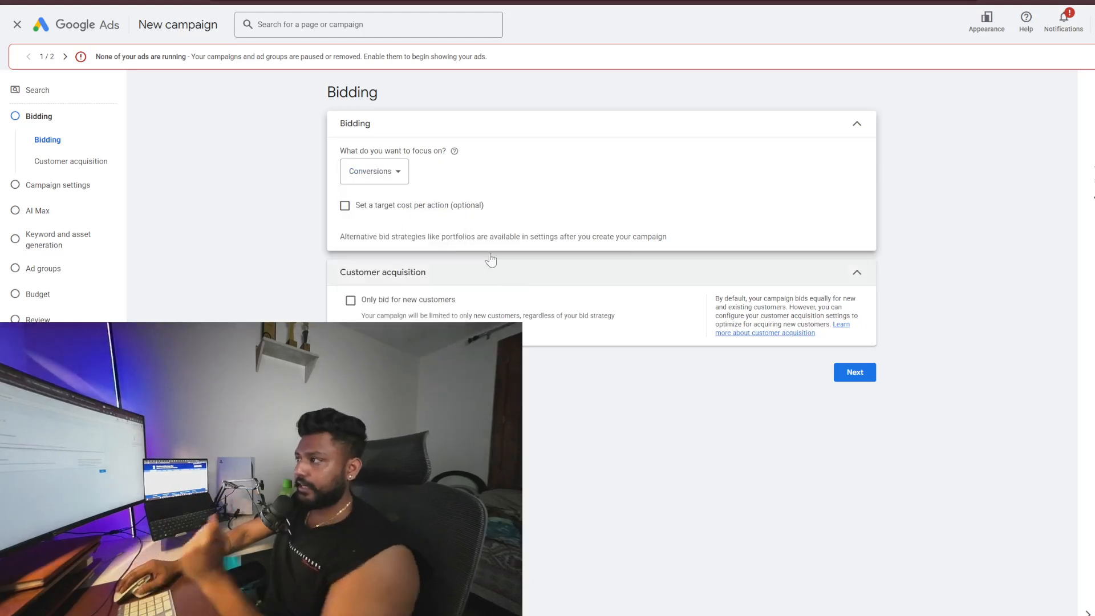
# Leave the optional target cost per action unset and continue to campaign settings
pyautogui.click(346, 206)
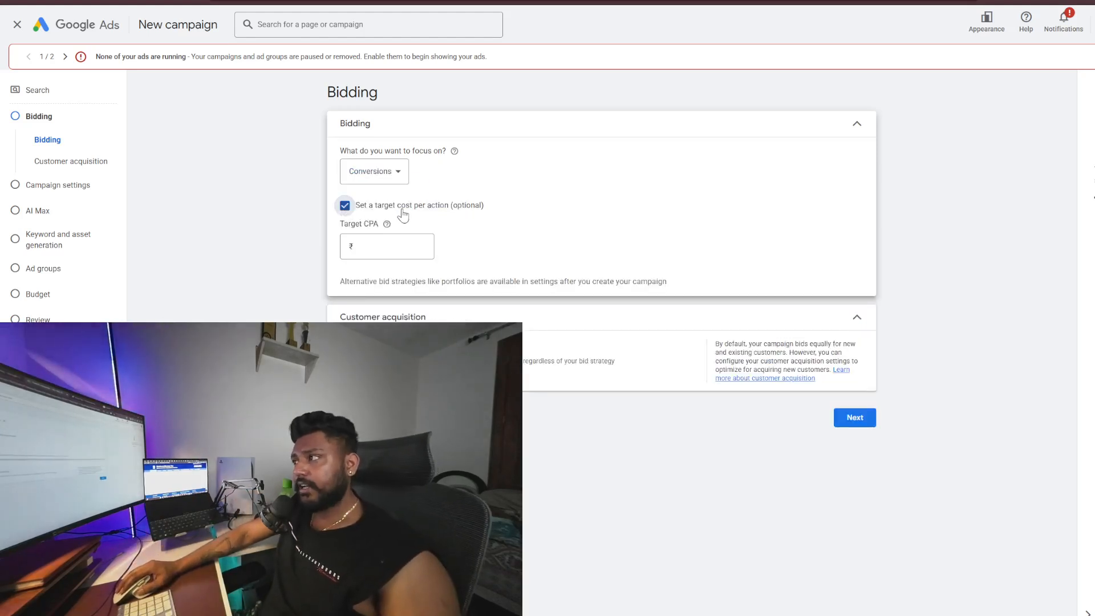
pyautogui.click(344, 206)
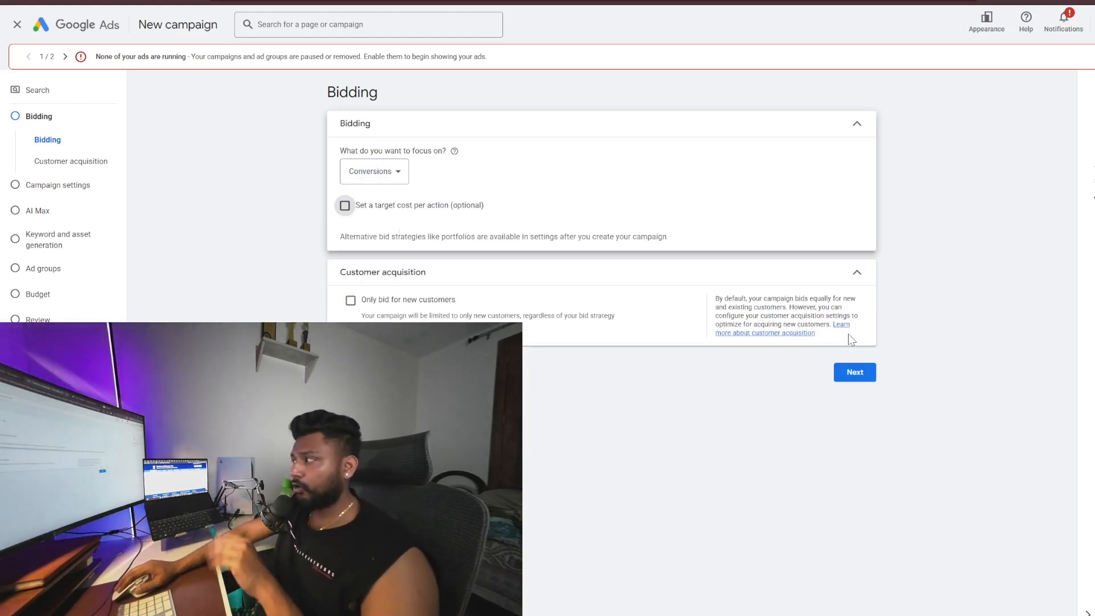
pyautogui.click(854, 372)
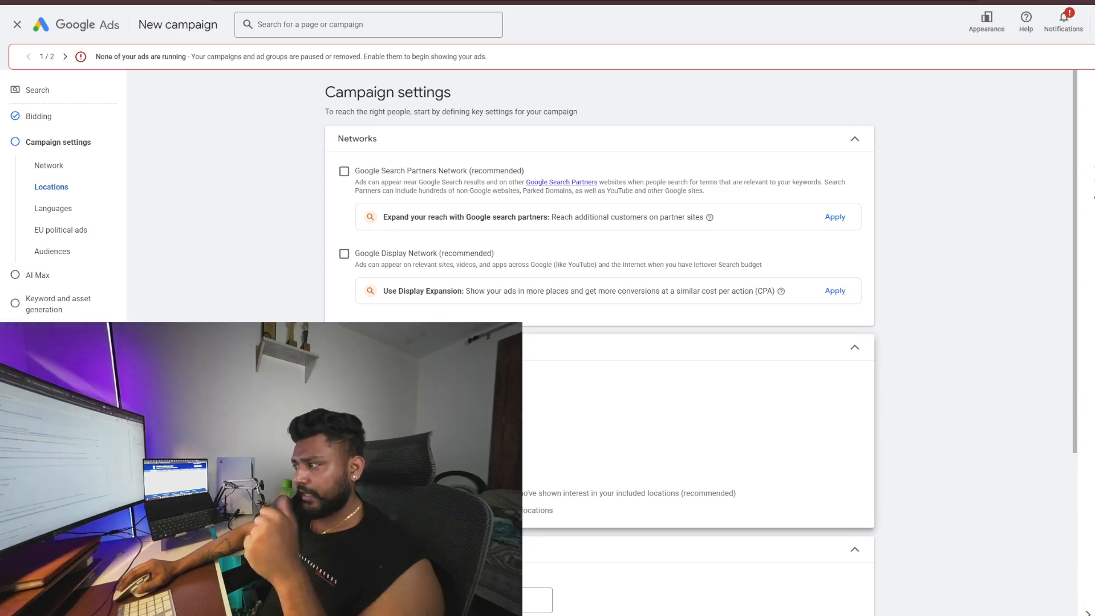
# Set the campaign location to include the United States
pyautogui.scroll(-1, 600, 285)
pyautogui.scroll(-2, 600, 285)
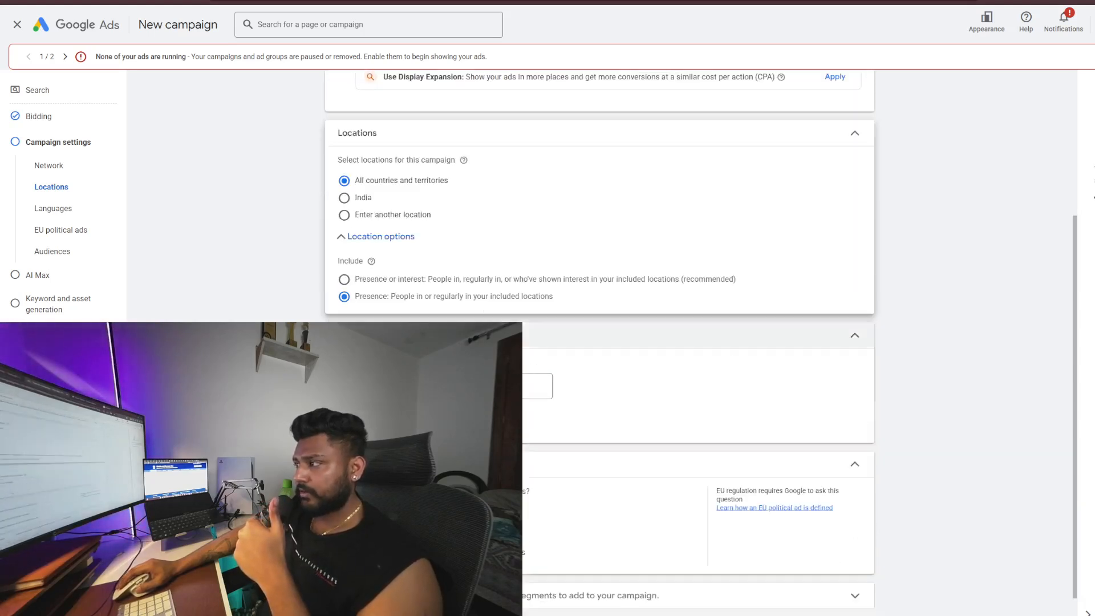
pyautogui.scroll(-1, 439, 262)
pyautogui.scroll(1, 428, 268)
pyautogui.scroll(-1, 419, 257)
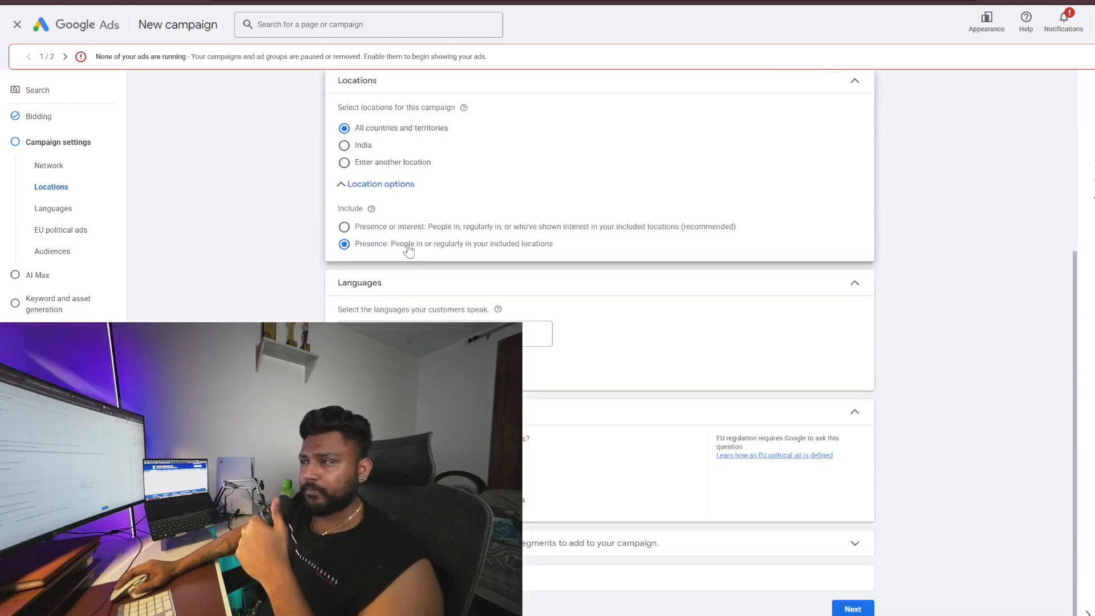
pyautogui.click(362, 165)
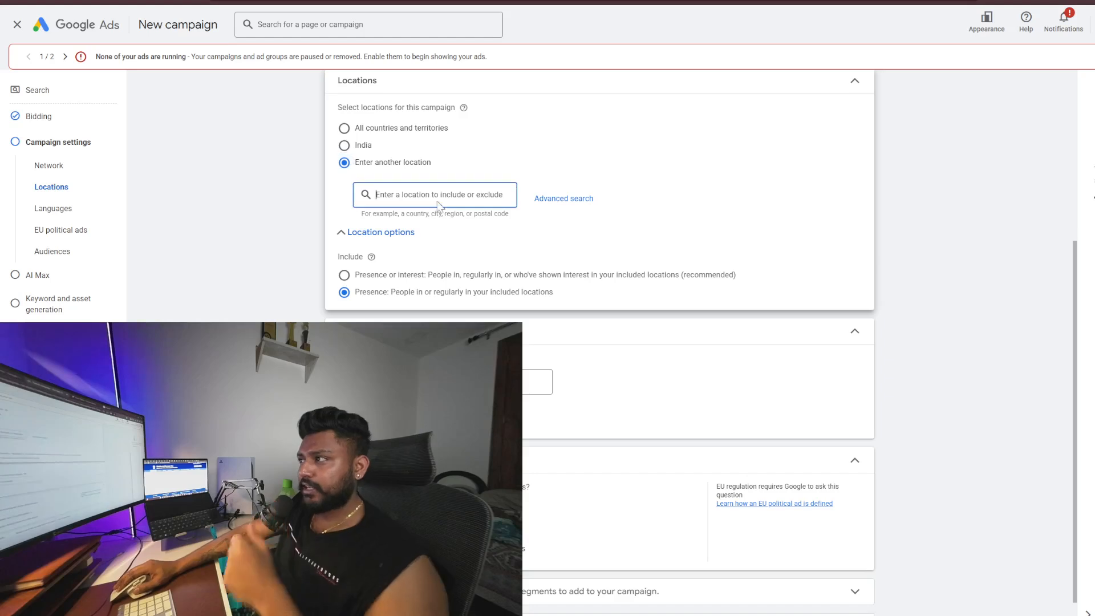
pyautogui.write('unite')
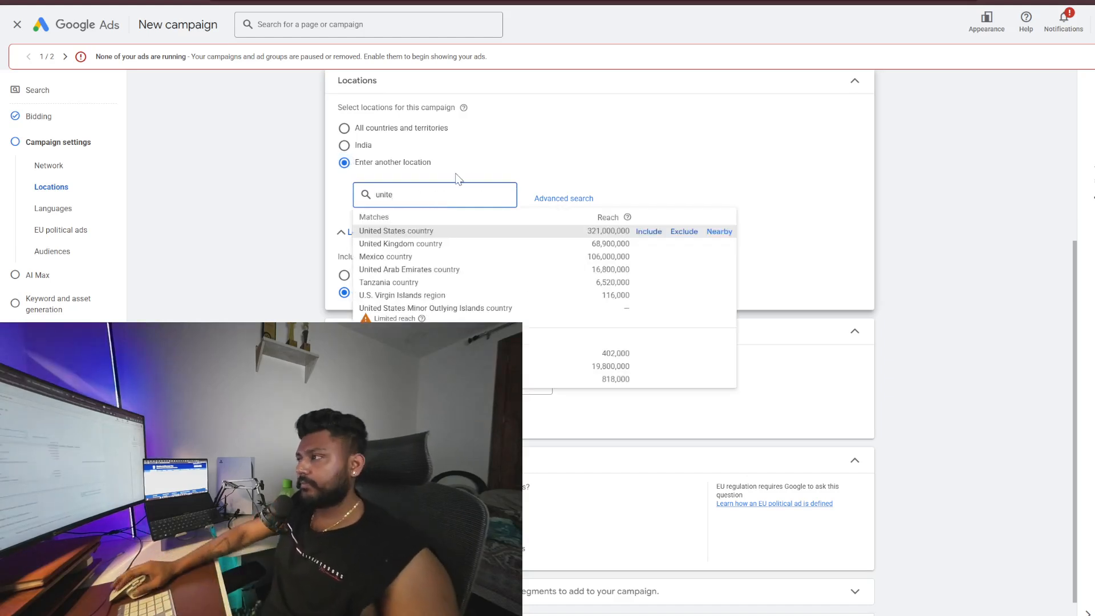
pyautogui.click(648, 232)
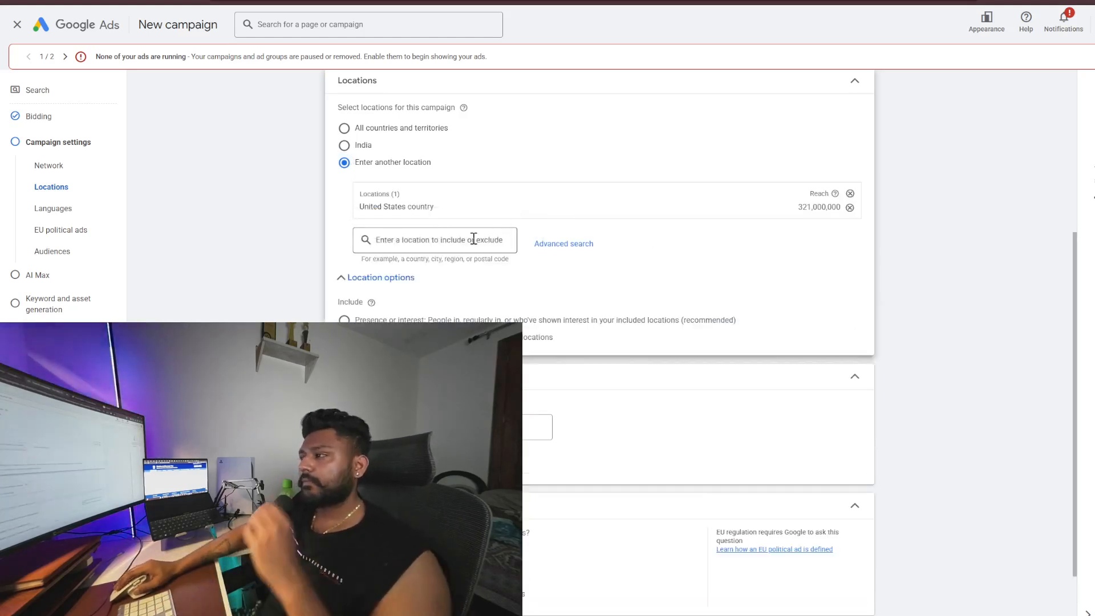
pyautogui.click(383, 277)
pyautogui.click(383, 277)
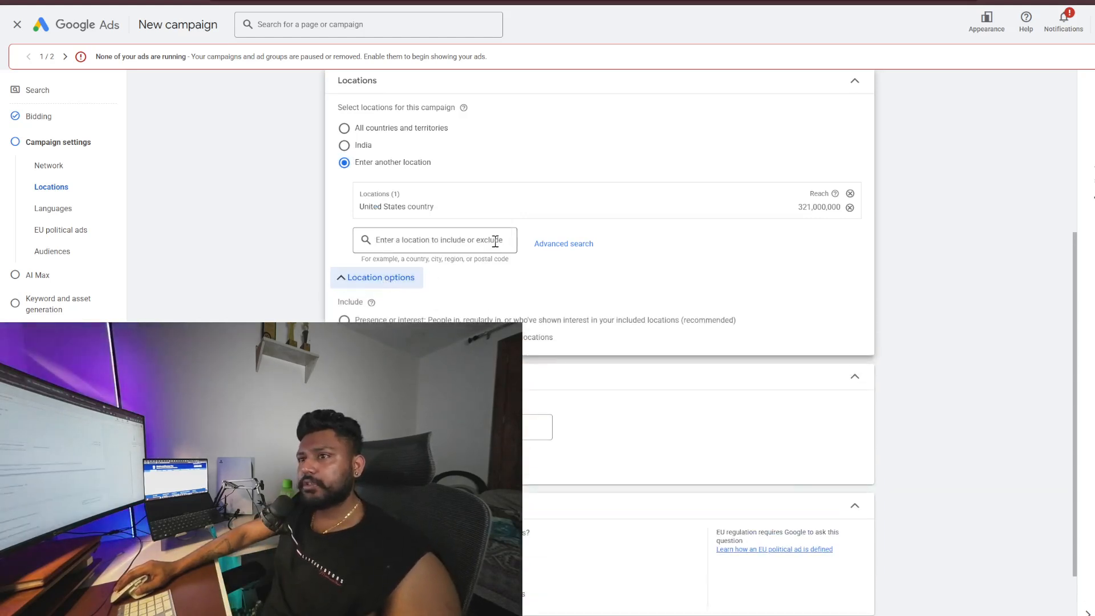
pyautogui.scroll(-1, 434, 268)
pyautogui.scroll(-1, 486, 278)
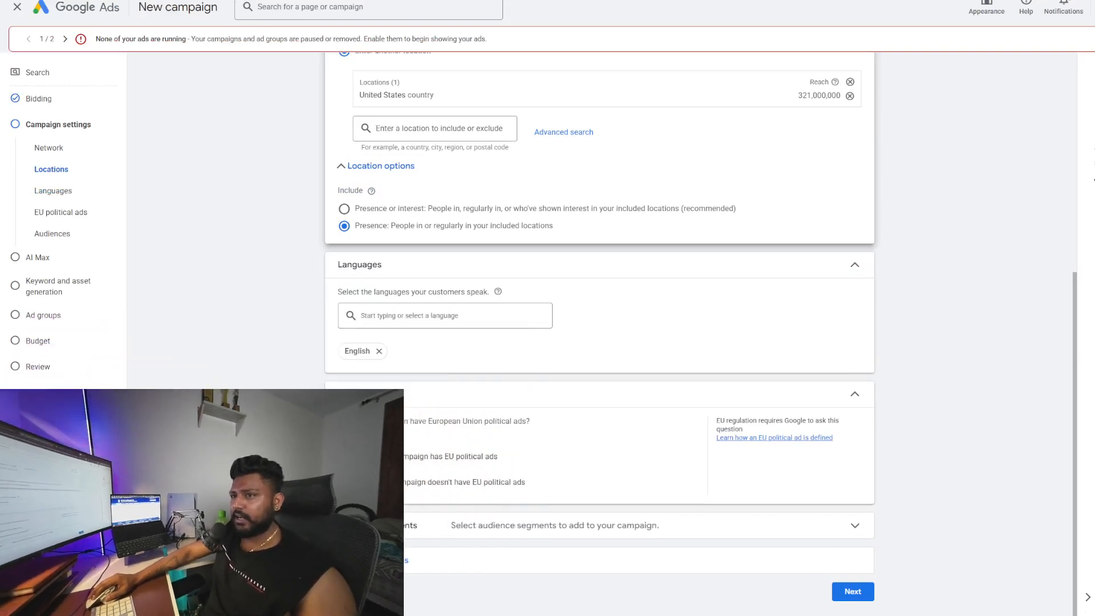
pyautogui.click(423, 314)
pyautogui.write('dp')
pyautogui.press('BackSpace')
pyautogui.press('BackSpace')
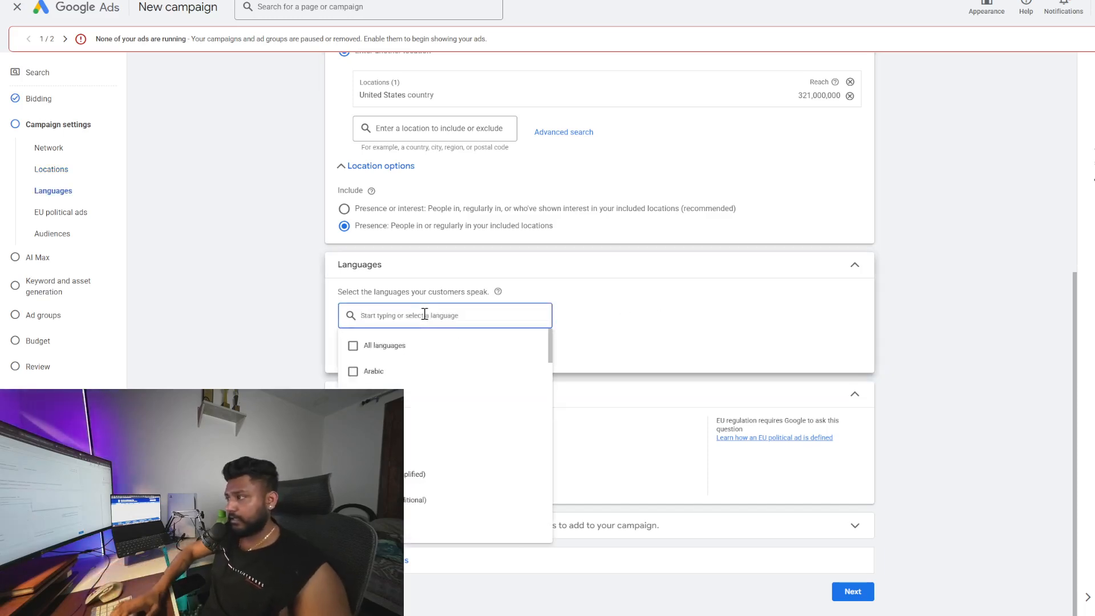
pyautogui.click(618, 318)
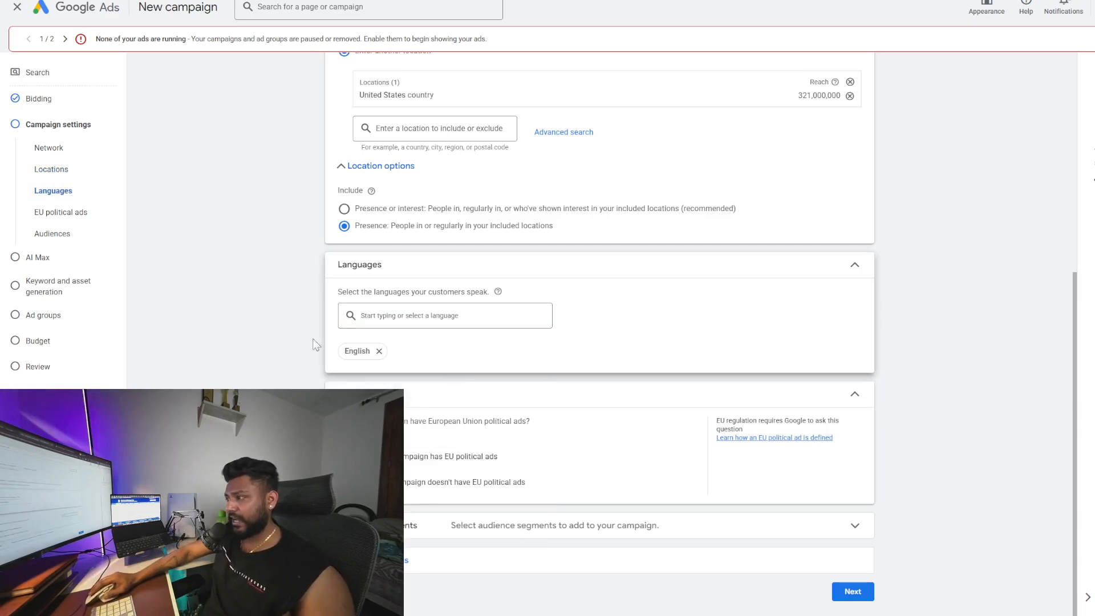
# Expand the additional campaign settings and continue to the AI Max step
pyautogui.click(421, 558)
pyautogui.scroll(-3, 536, 508)
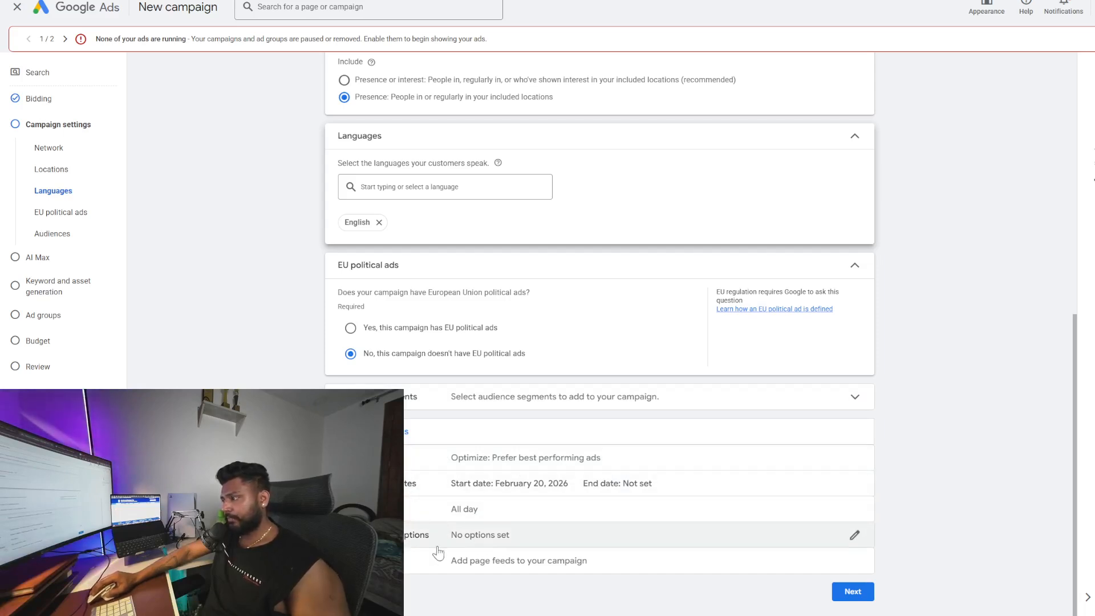
pyautogui.click(850, 591)
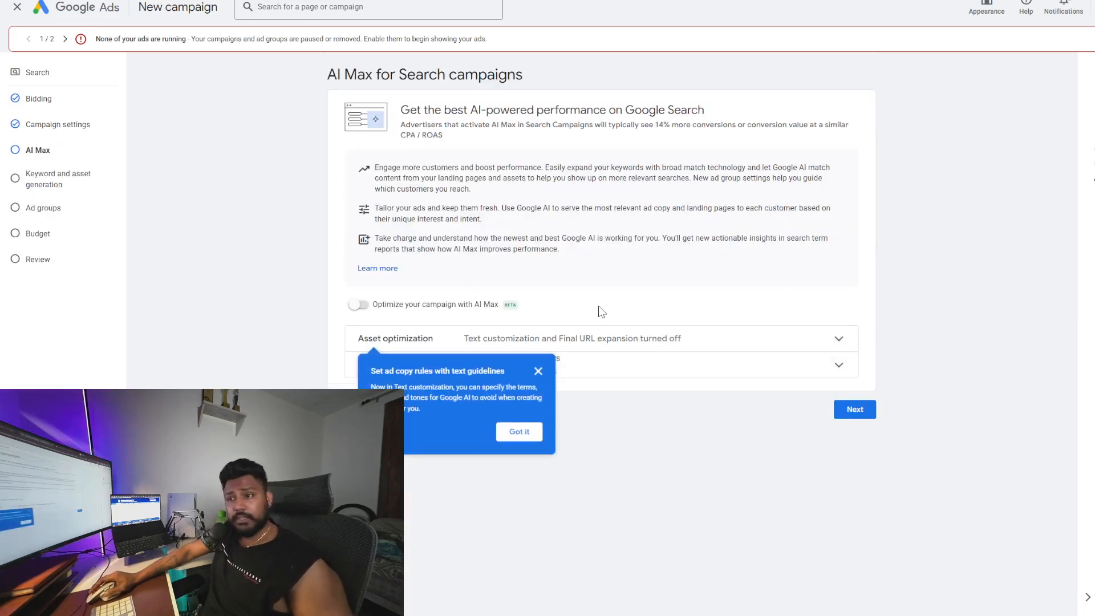
# Dismiss the text guidelines tip and continue with AI Max left off
pyautogui.click(522, 435)
pyautogui.click(854, 409)
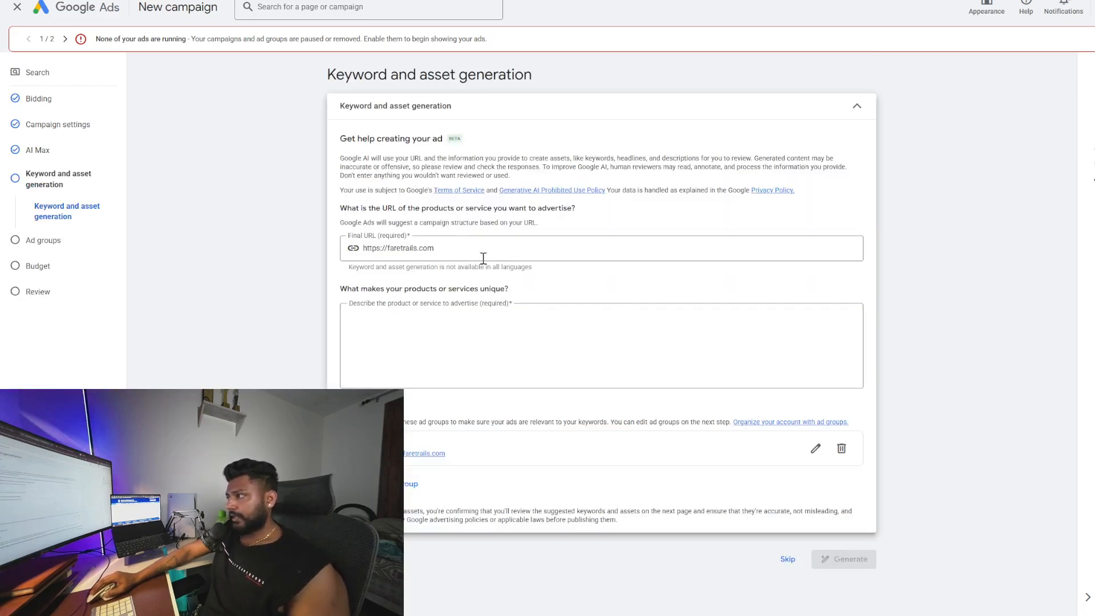
# Skip keyword and asset generation to go straight to the ad group setup
pyautogui.click(787, 559)
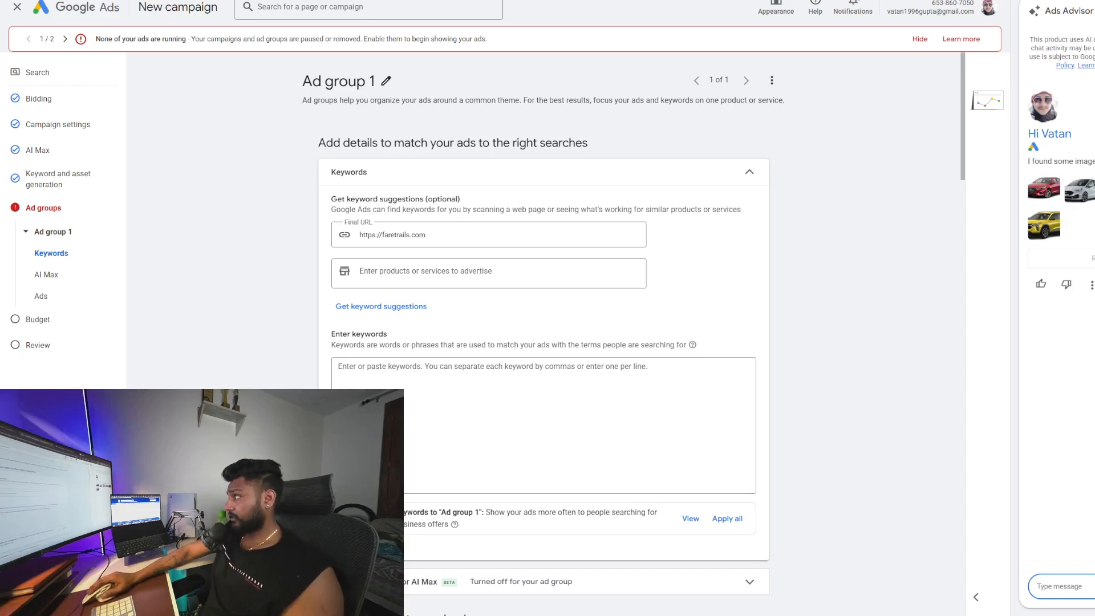
# Switch to ChatGPT and ask whether branded airline keywords can be targeted in an RSA campaign for flight bookings
pyautogui.click(1084, 0)
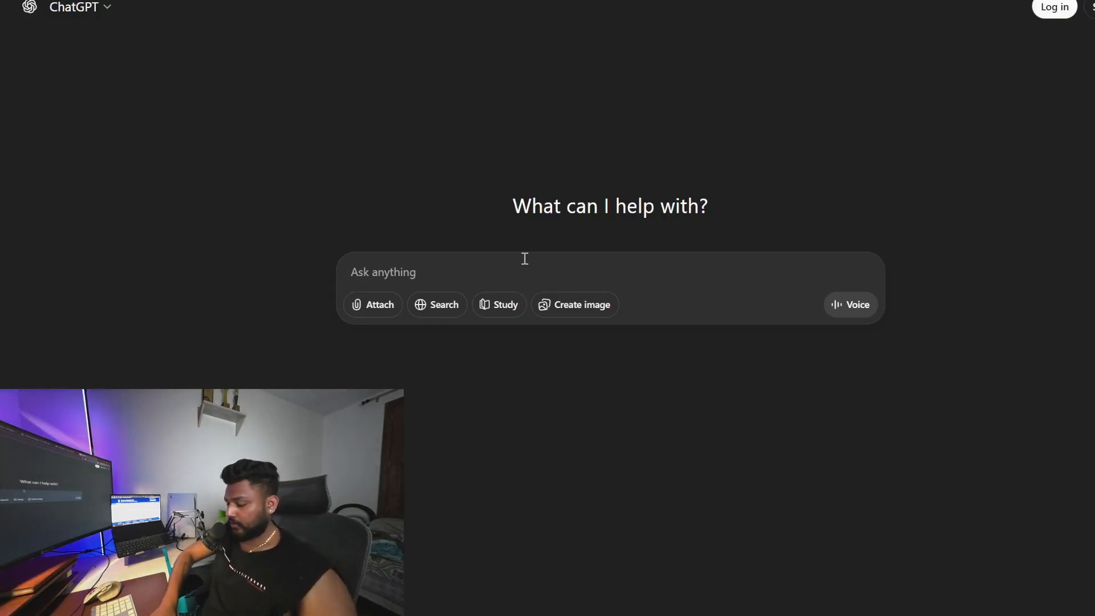
pyautogui.write('i am making a rs')
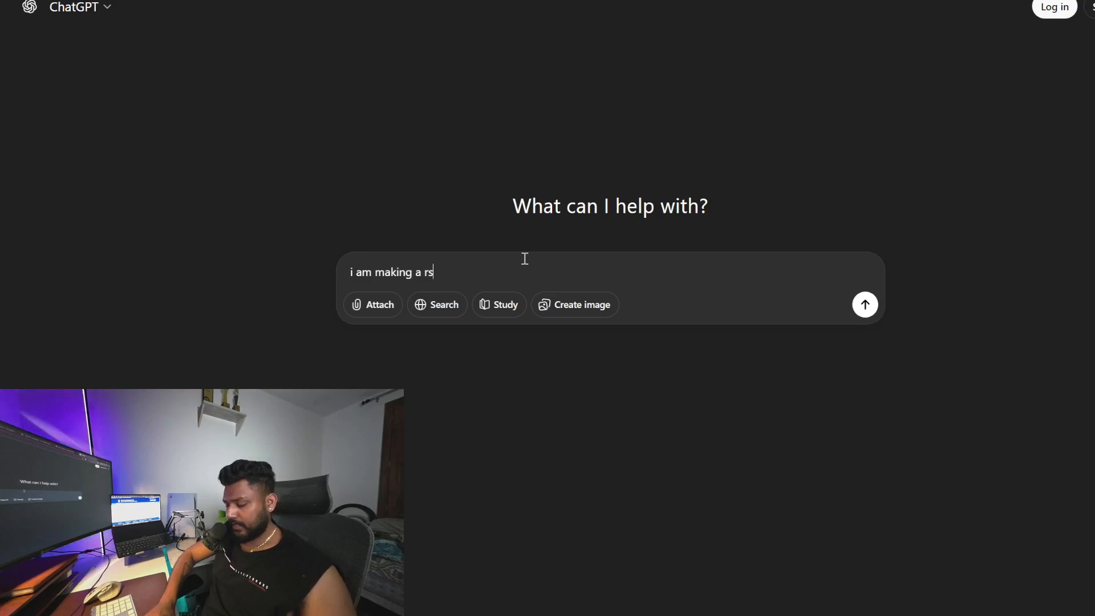
pyautogui.write('a campaign on google for flight bookings are you a')
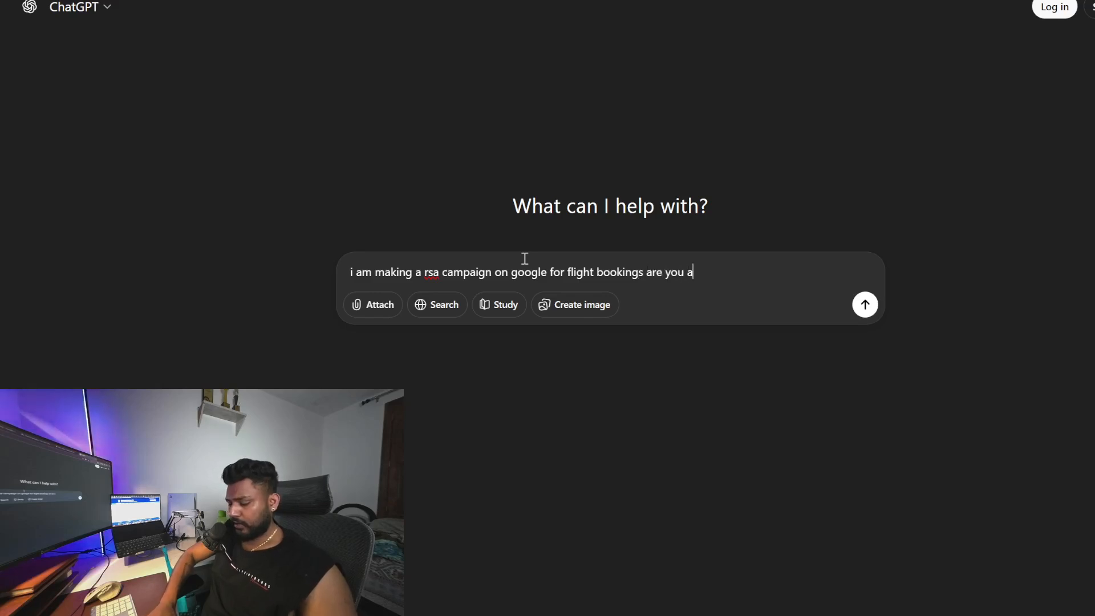
pyautogui.write('ware we cannot target branded')
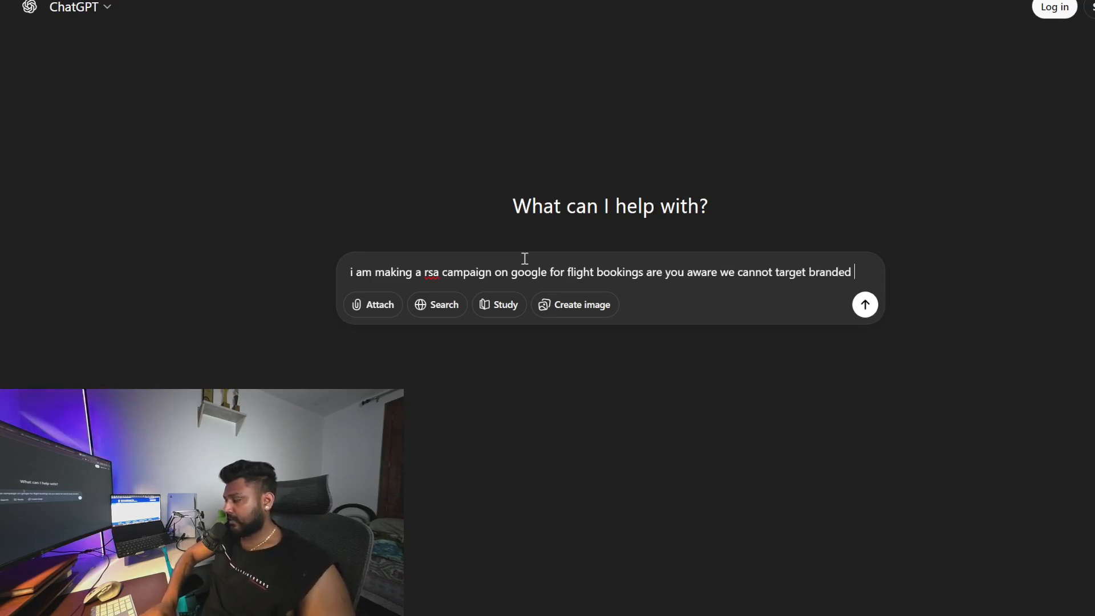
pyautogui.write('airli')
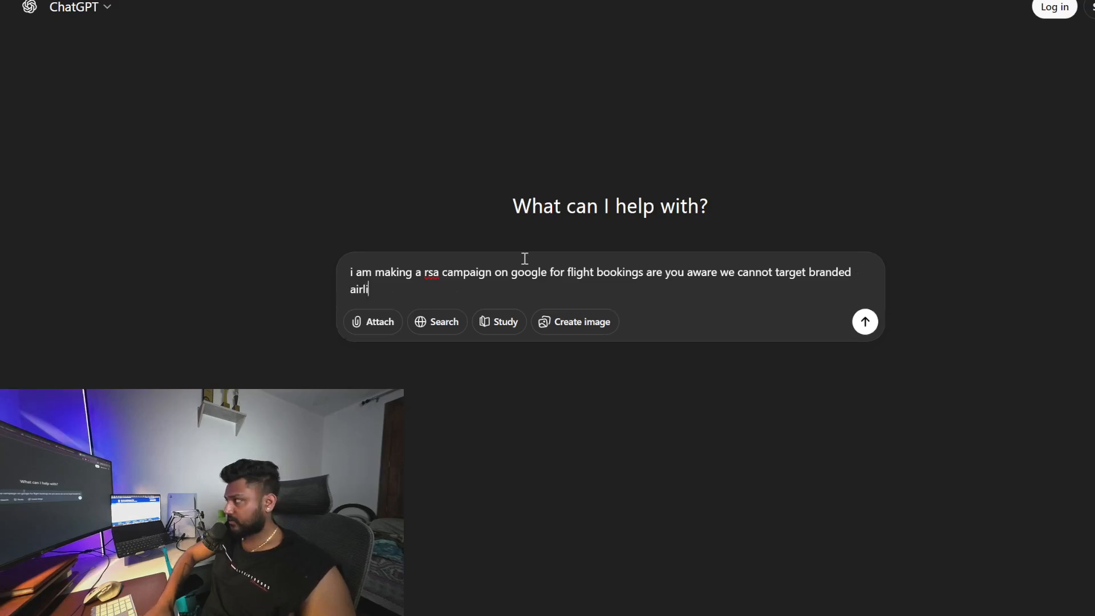
pyautogui.write('nes keywod')
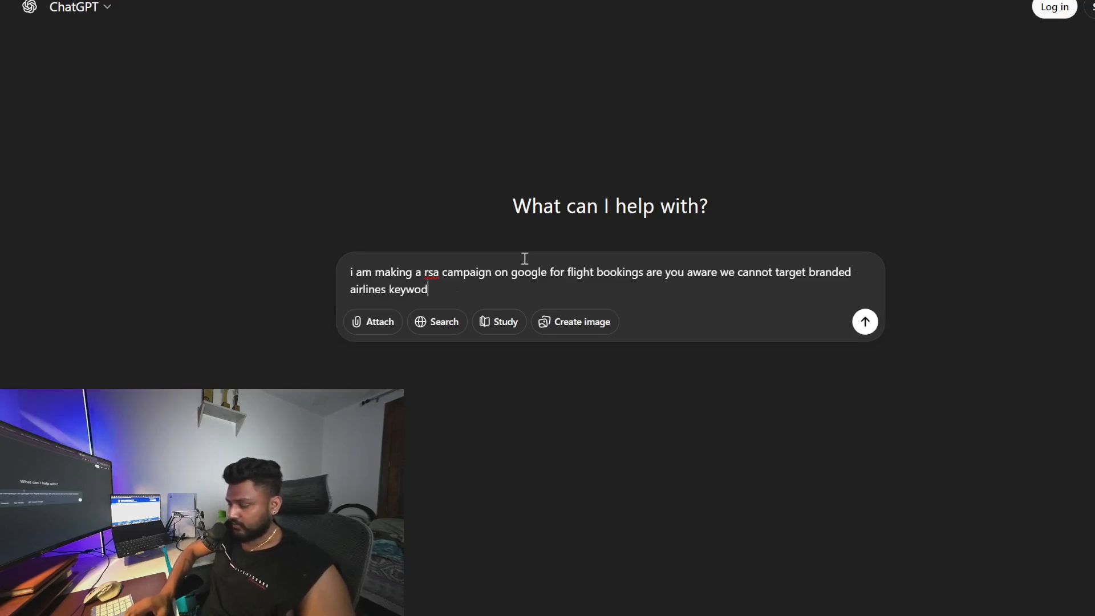
pyautogui.press('BackSpace')
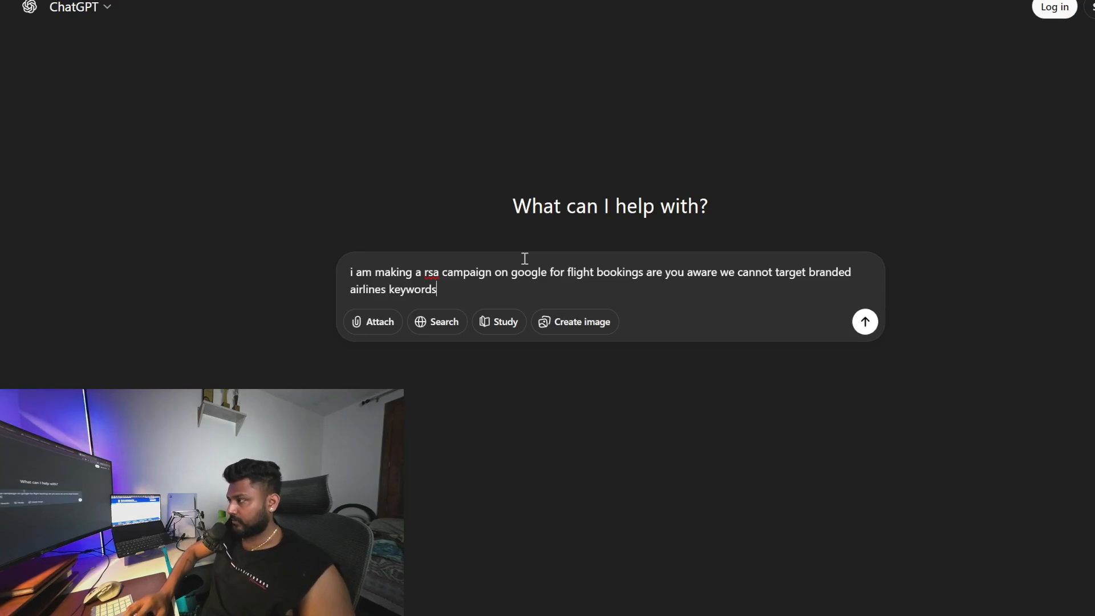
pyautogui.press('Return')
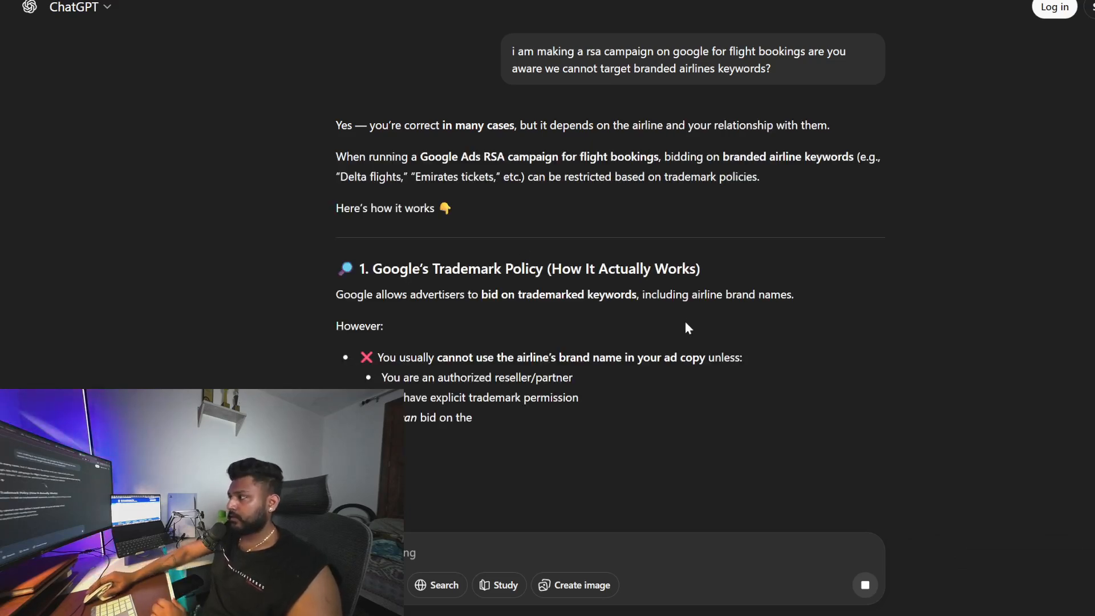
# Read through ChatGPT's reply on Google's trademark policy for airline keywords
pyautogui.scroll(-2, 687, 342)
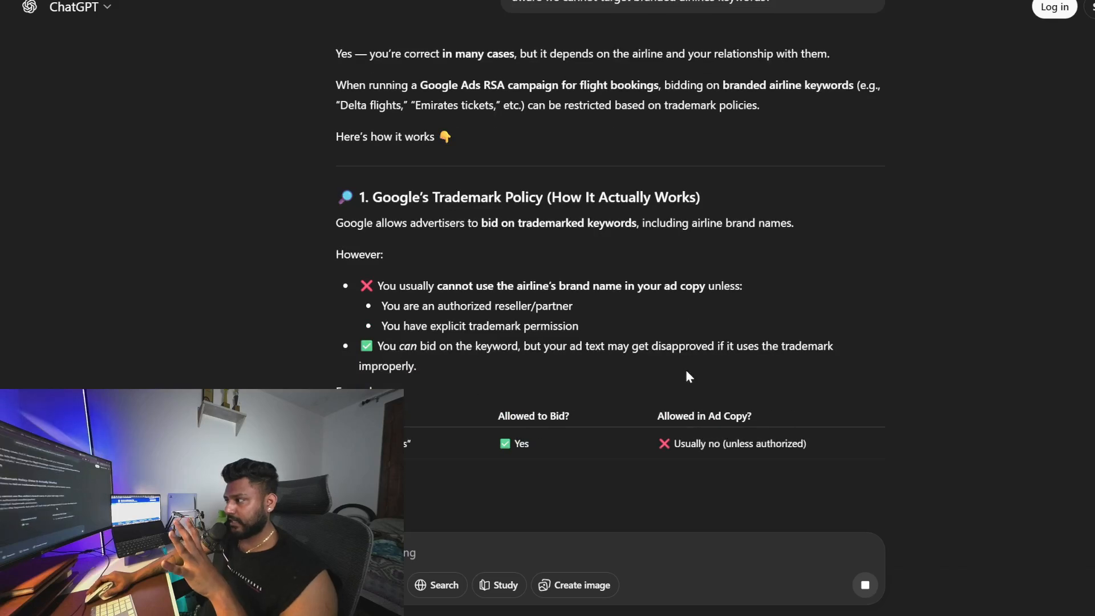
pyautogui.scroll(-3, 621, 378)
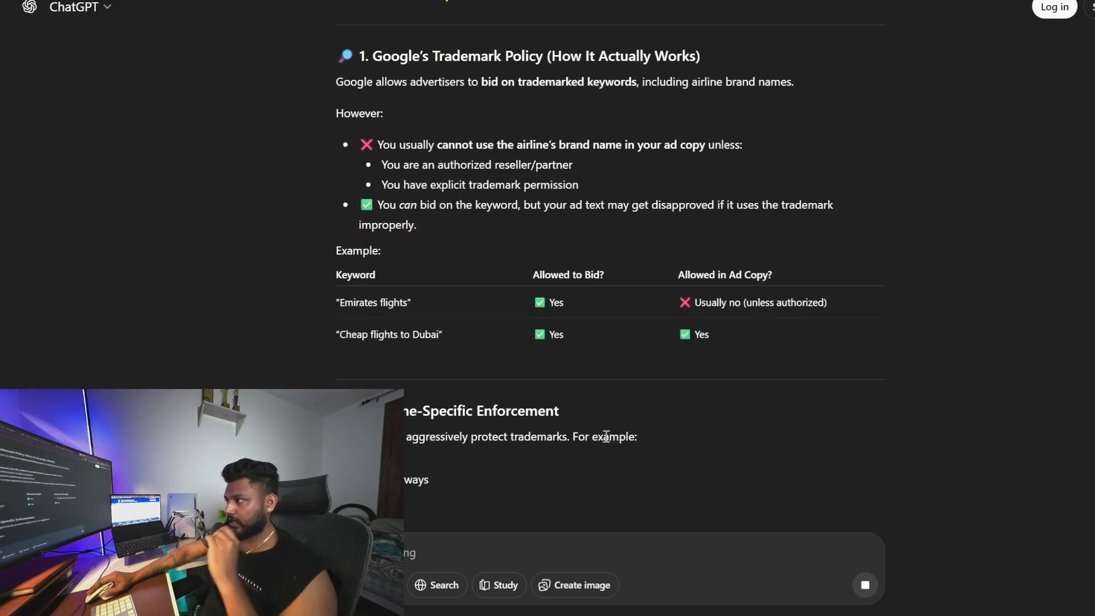
pyautogui.moveTo(337, 335); pyautogui.dragTo(430, 347)
pyautogui.moveTo(340, 303); pyautogui.dragTo(409, 304)
pyautogui.scroll(-3, 528, 460)
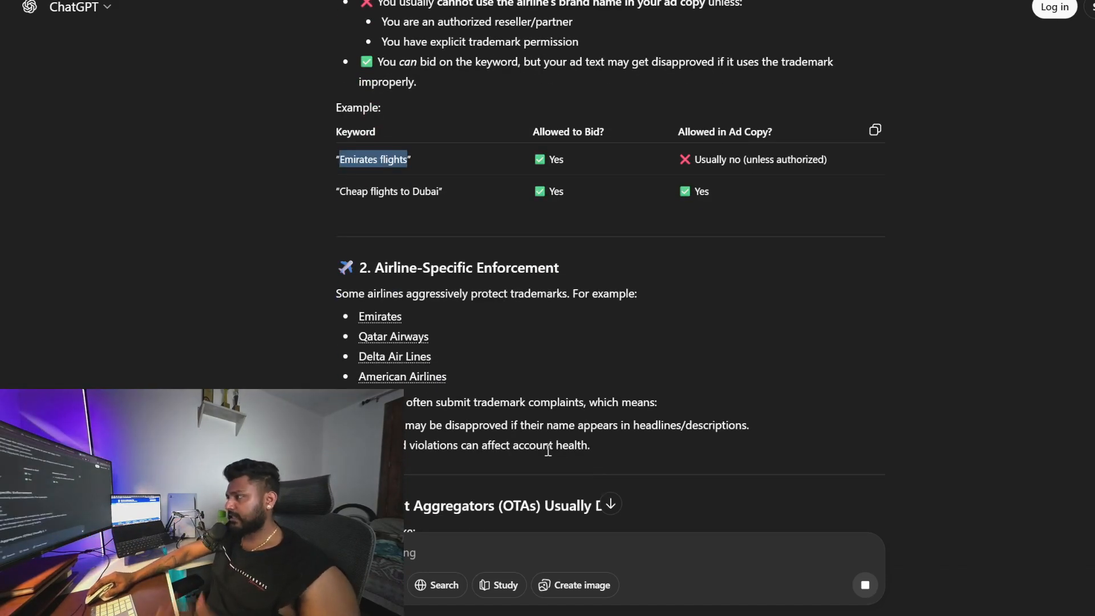
# Ask ChatGPT for keywords to target Delta indirectly using a Google Ads loophole
pyautogui.click(407, 554)
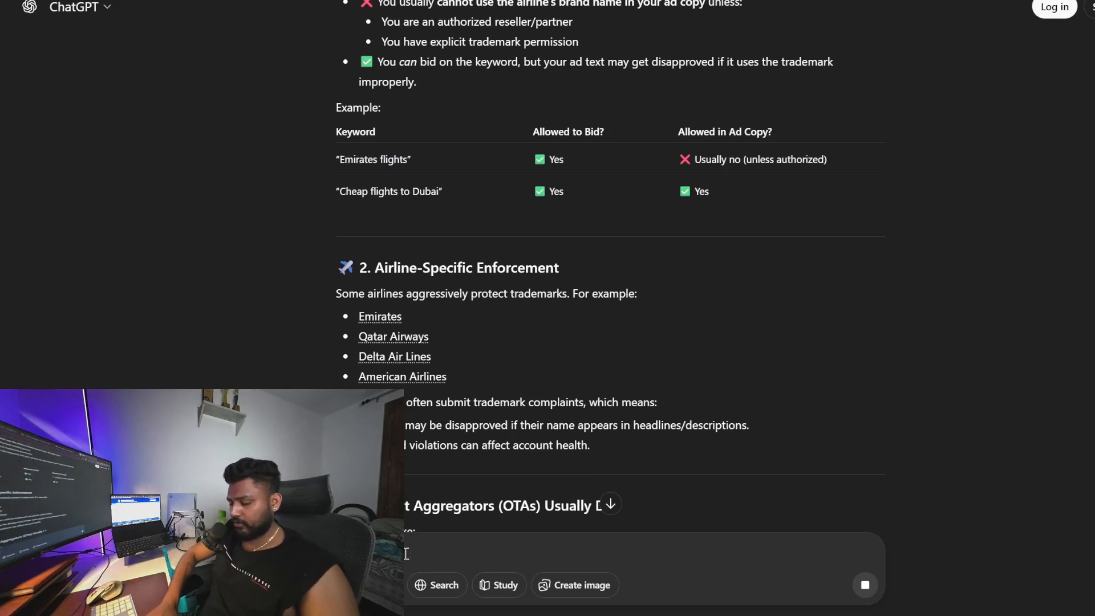
pyautogui.write('elta but in a in')
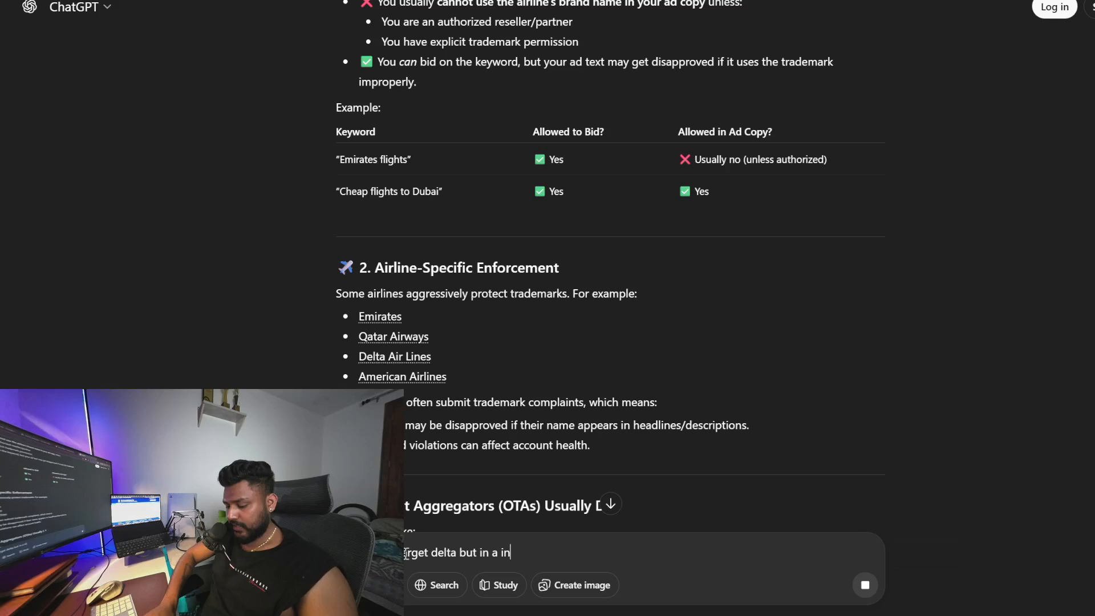
pyautogui.write('direct way give')
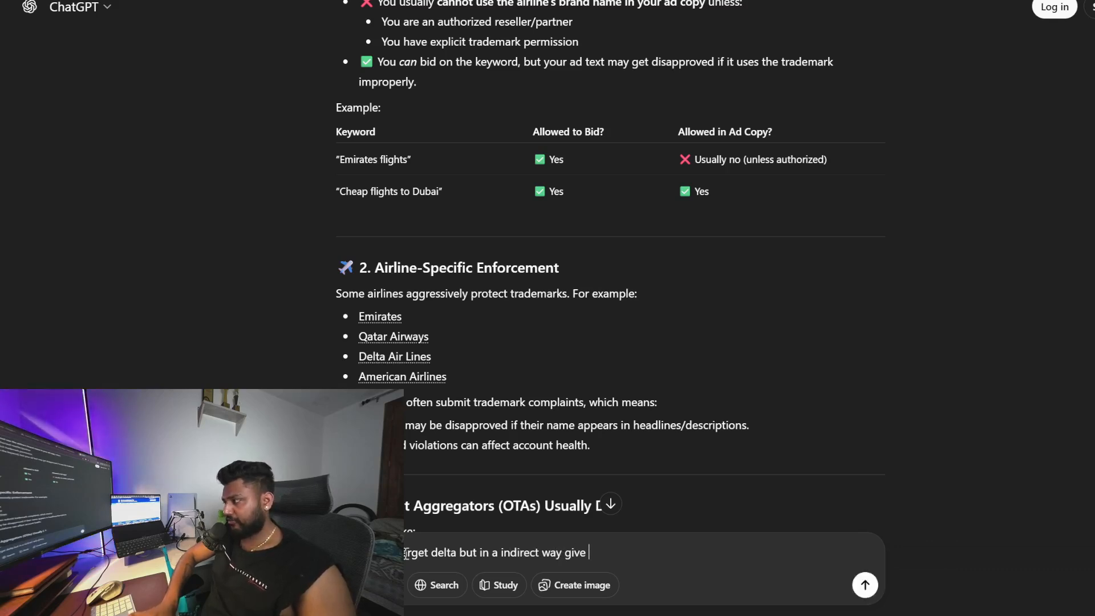
pyautogui.write(' me some keyow')
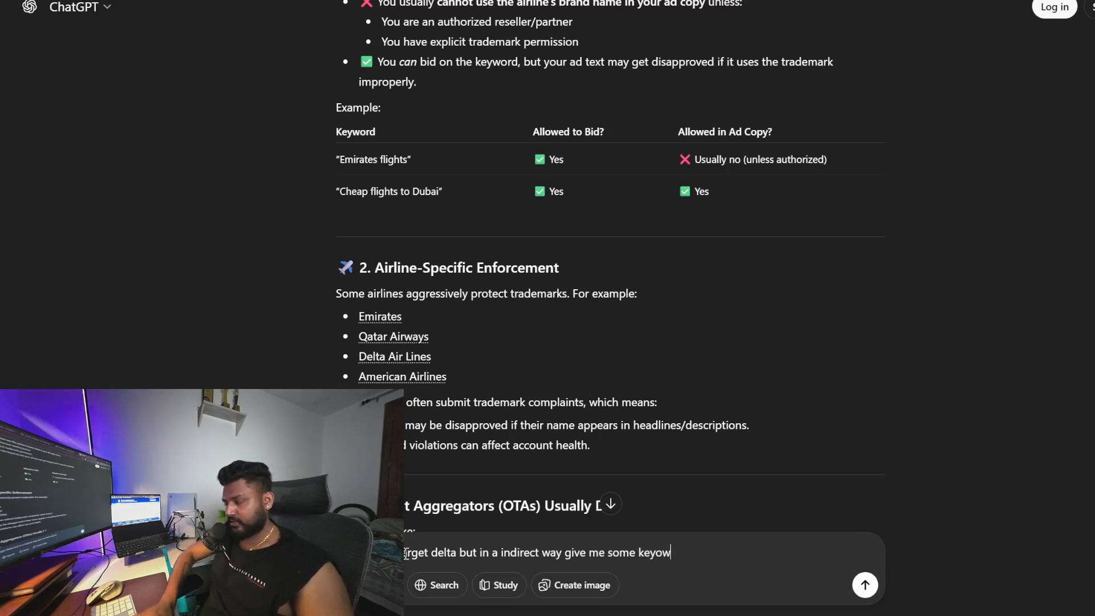
pyautogui.press('BackSpace')
pyautogui.press('BackSpace')
pyautogui.write('words with googe')
pyautogui.press('BackSpace')
pyautogui.write('le ads loop')
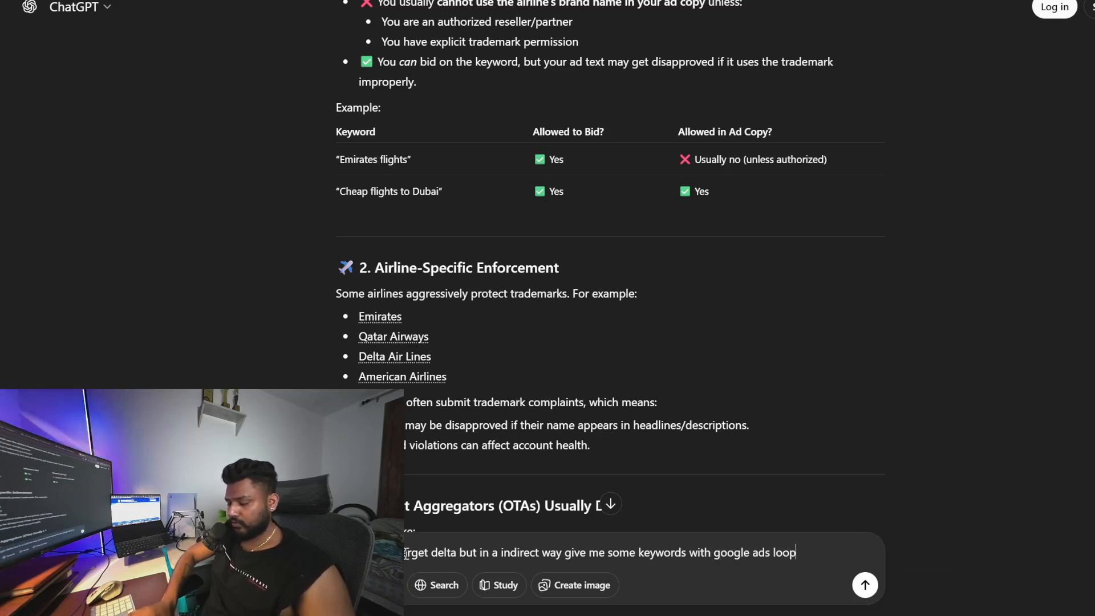
pyautogui.write('hole')
pyautogui.press('Return')
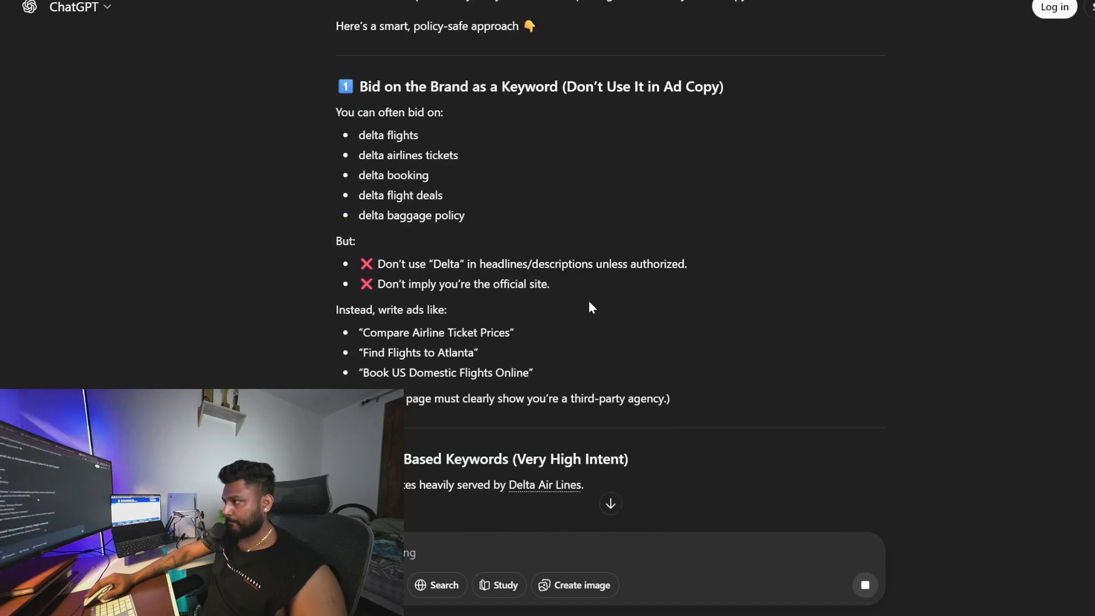
# Copy the international route keywords from the reply into a new prompt asking how to integrate with Delta, and send it
pyautogui.scroll(-6, 368, 347)
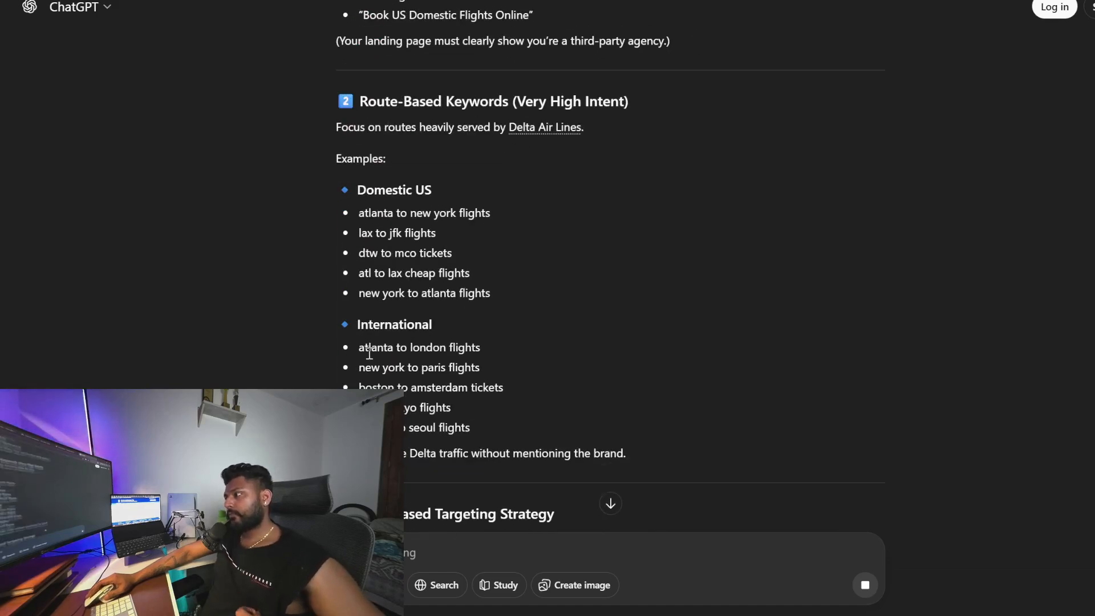
pyautogui.scroll(-2, 369, 352)
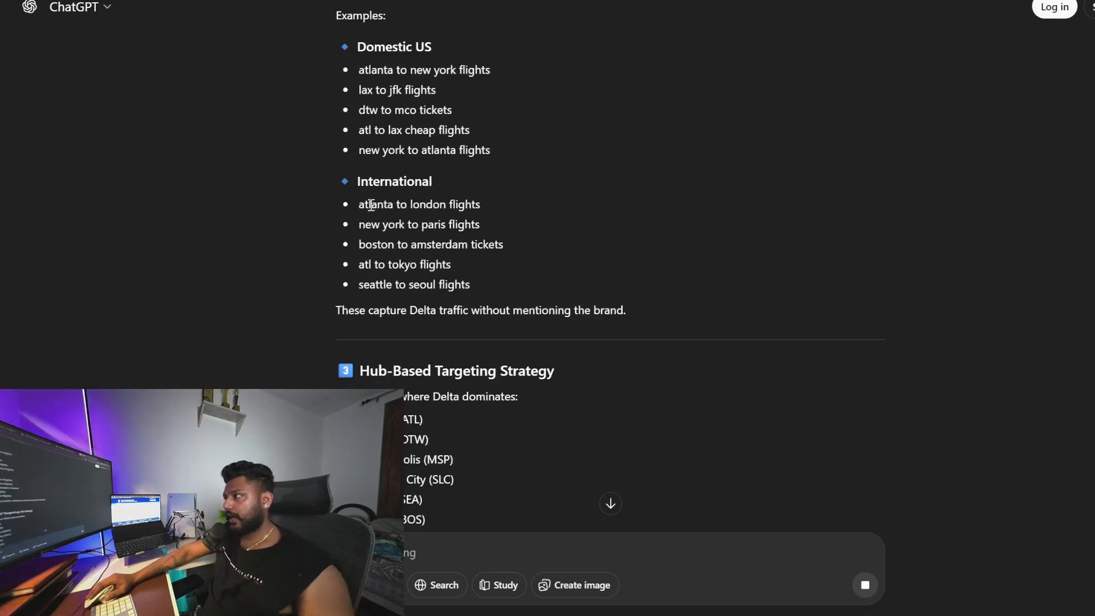
pyautogui.moveTo(355, 207); pyautogui.dragTo(498, 282)
pyautogui.hotkey('ctrl', 'c')
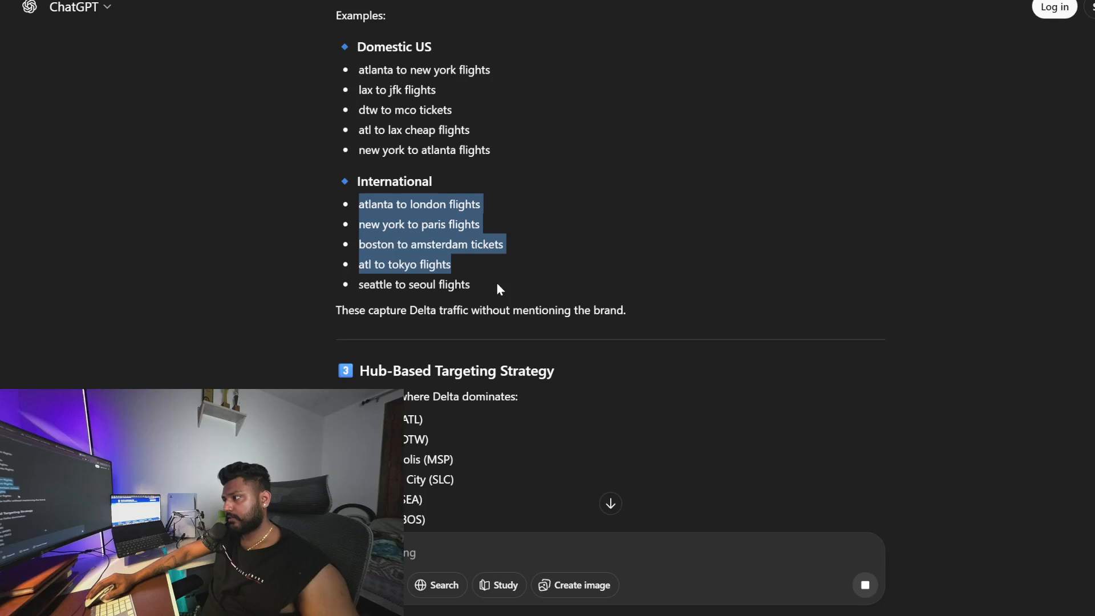
pyautogui.scroll(-2, 478, 489)
pyautogui.click(427, 546)
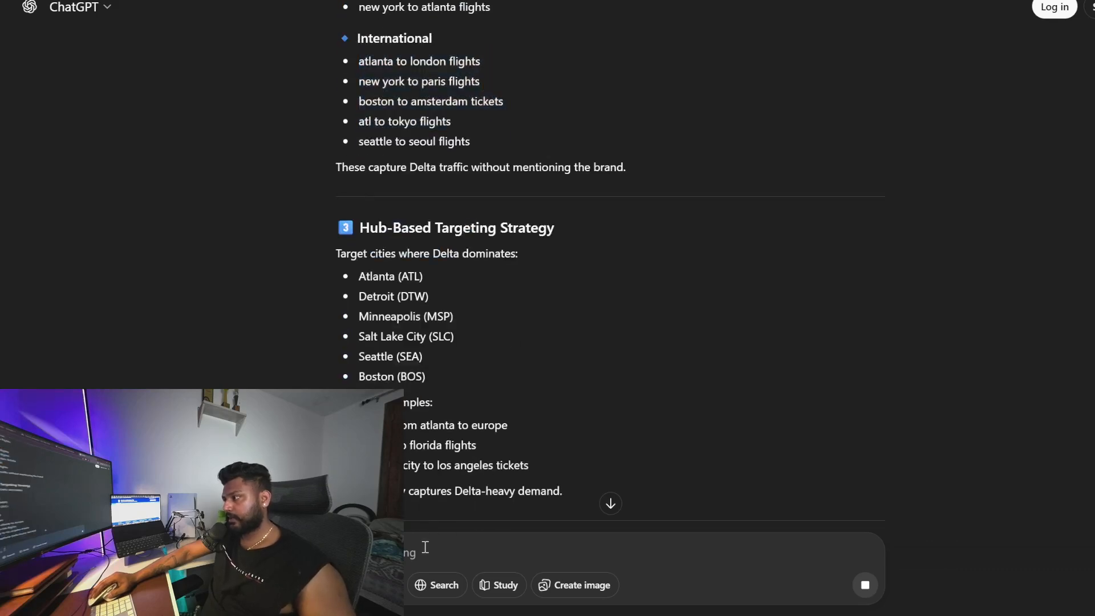
pyautogui.hotkey('ctrl', 'v')
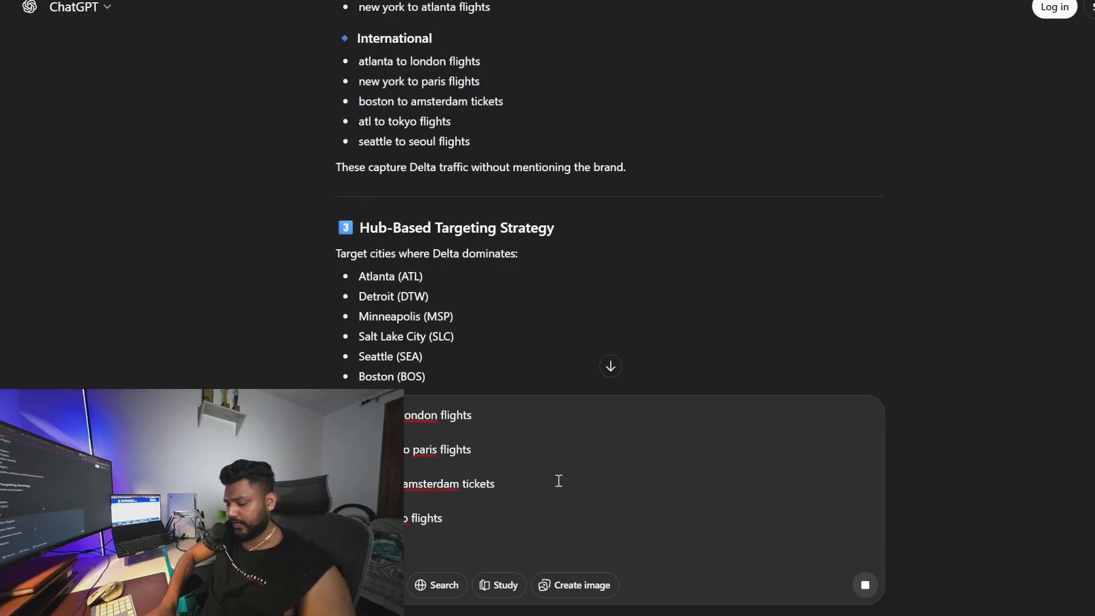
pyautogui.write('e integrate with delta')
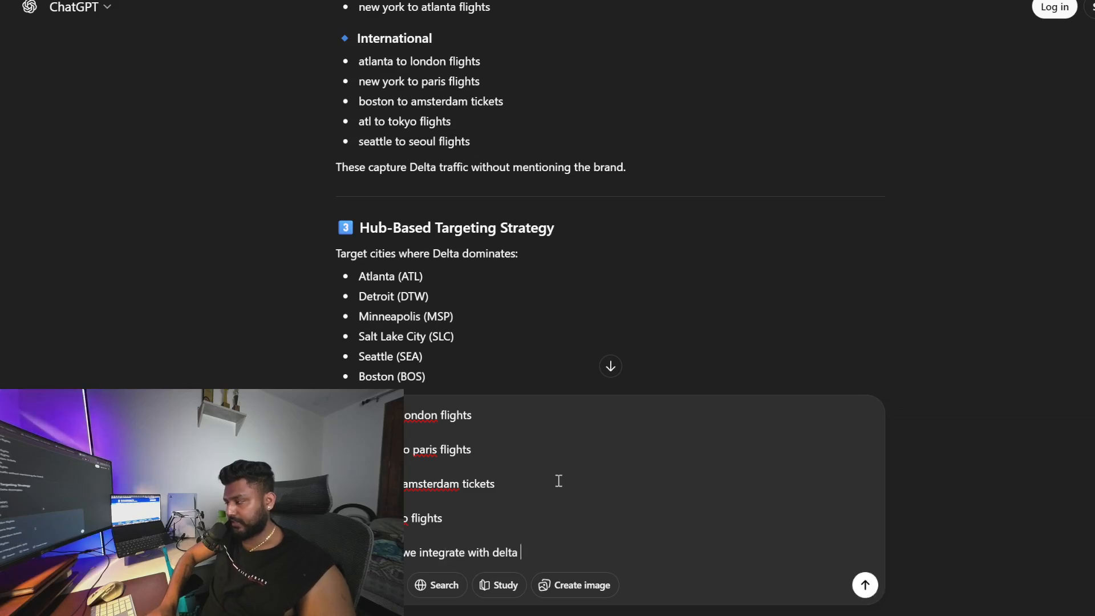
pyautogui.press('Return')
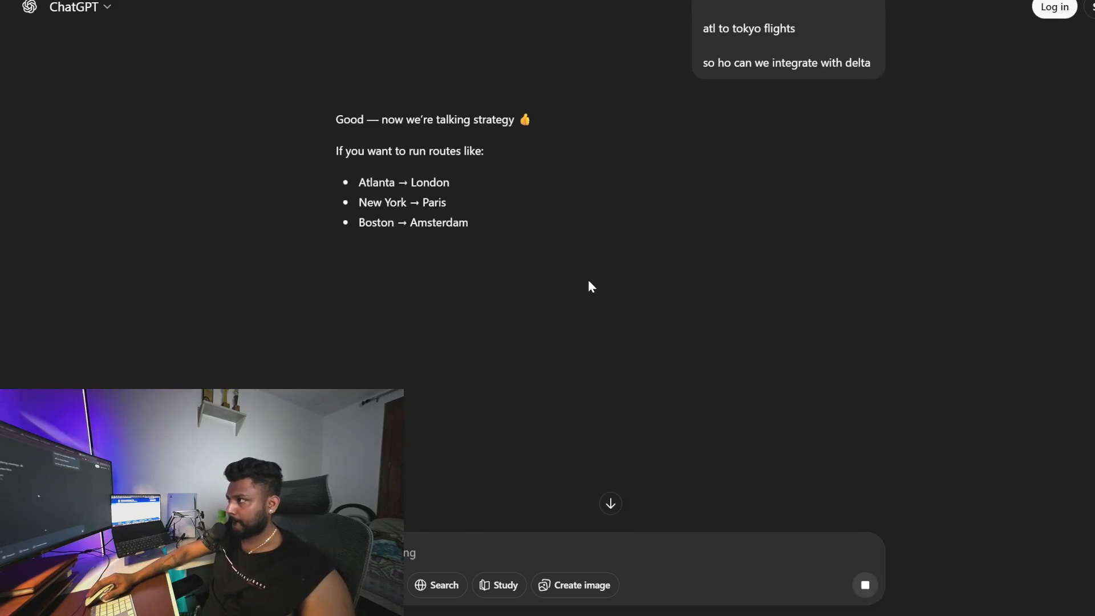
# Read through the reply on options for integrating with Delta
pyautogui.scroll(-1, 657, 268)
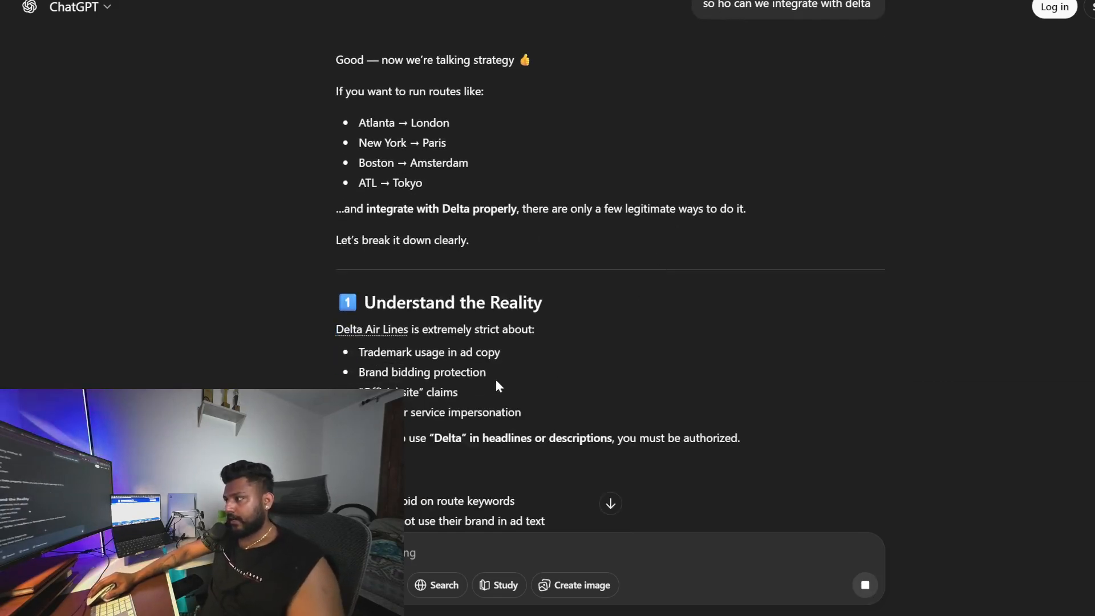
pyautogui.scroll(-2, 496, 379)
pyautogui.scroll(-1, 498, 380)
pyautogui.moveTo(317, 176); pyautogui.dragTo(543, 379)
pyautogui.scroll(-3, 624, 305)
pyautogui.scroll(-4, 624, 308)
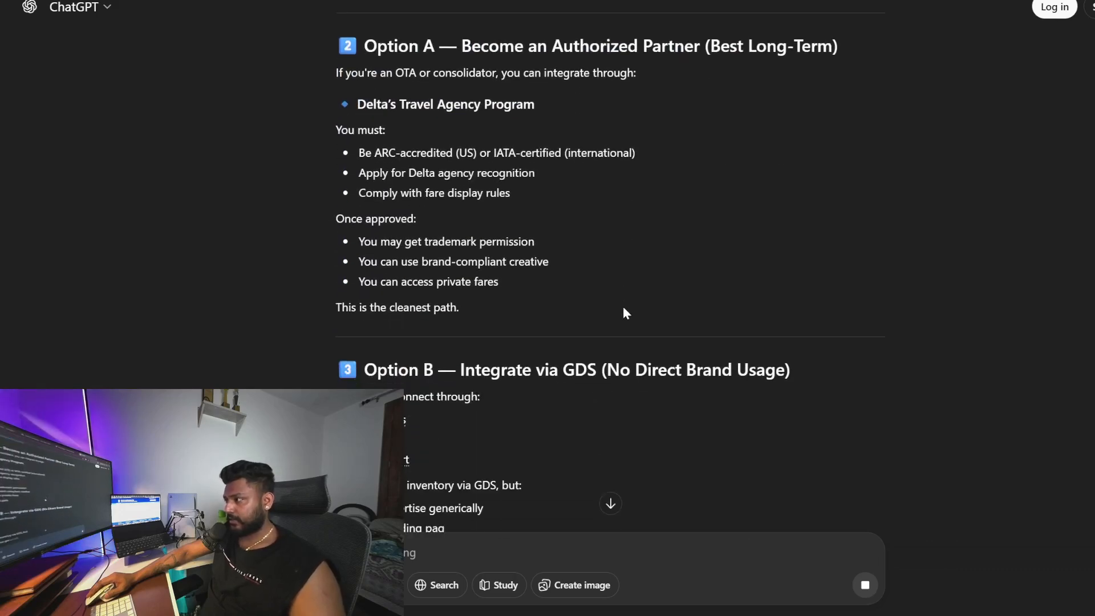
pyautogui.scroll(-2, 624, 311)
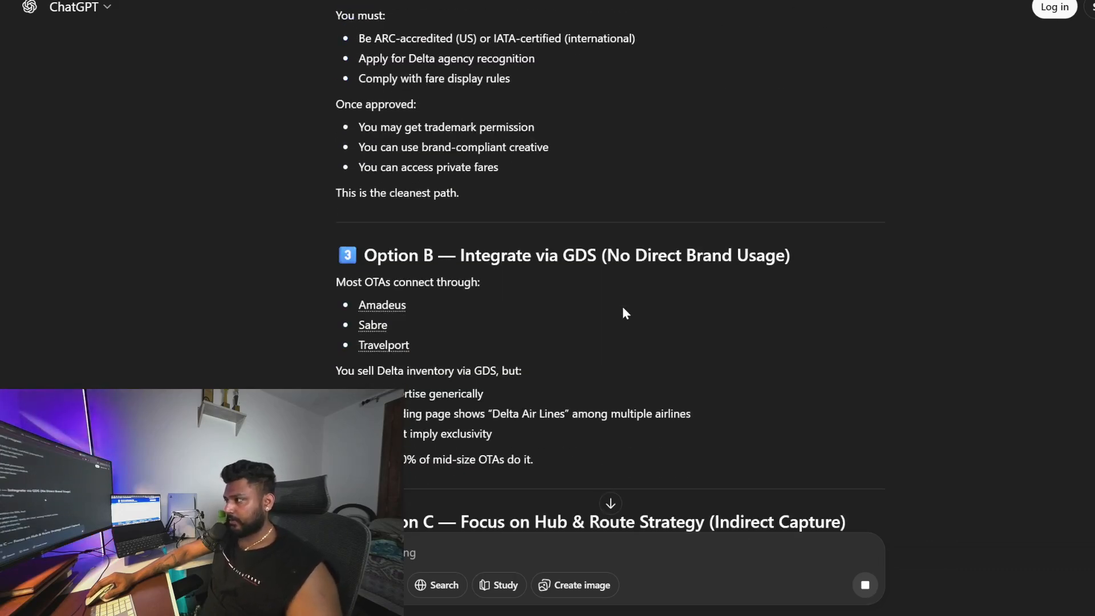
pyautogui.scroll(-4, 624, 311)
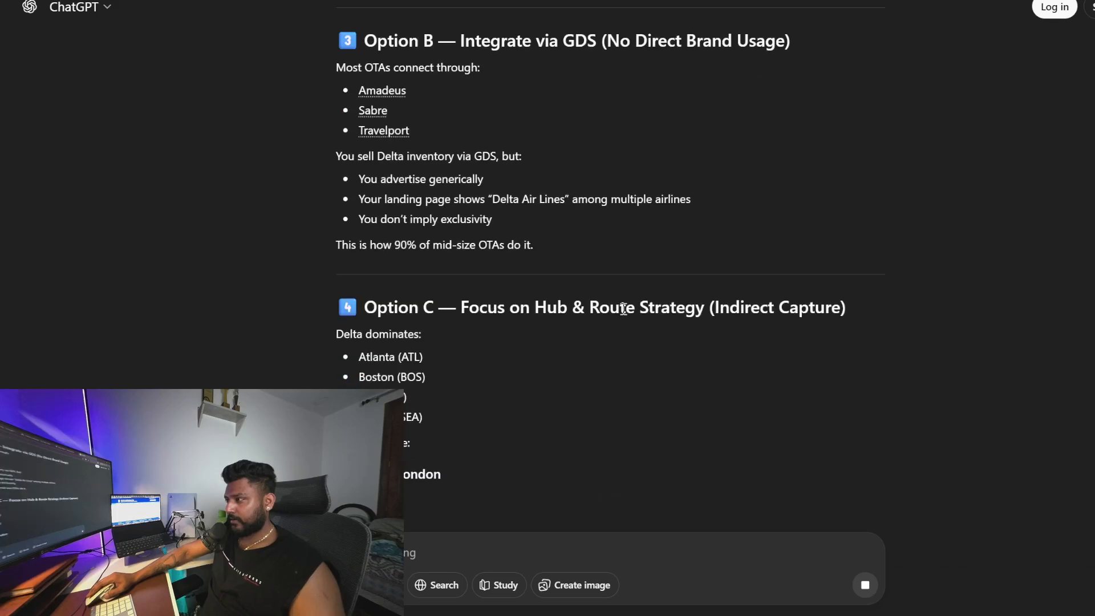
pyautogui.scroll(-4, 599, 318)
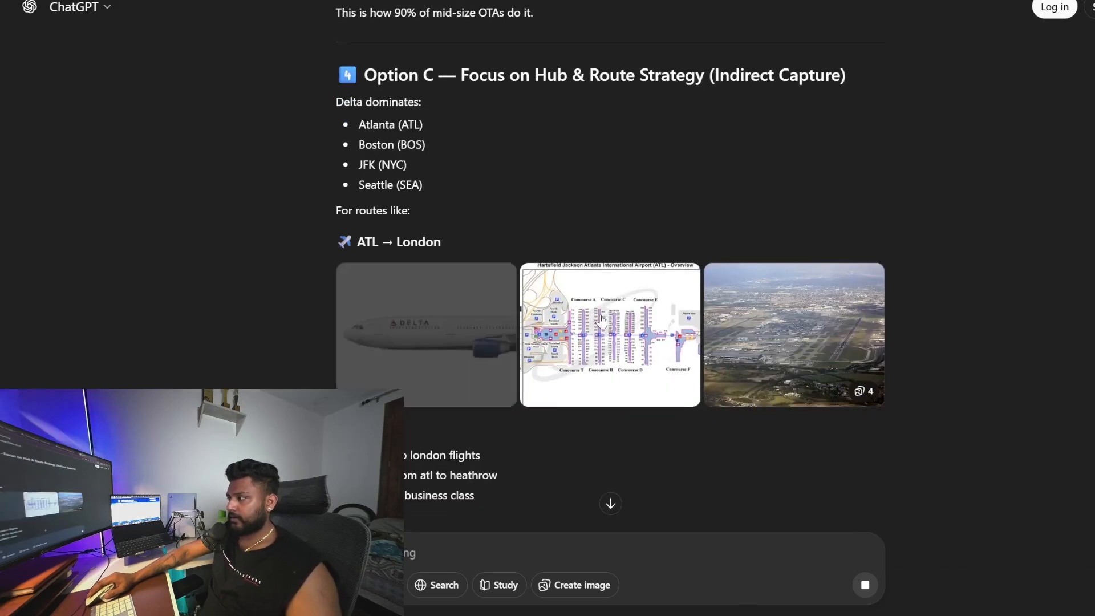
pyautogui.scroll(-2, 600, 322)
pyautogui.scroll(-2, 436, 228)
pyautogui.scroll(-1, 437, 254)
pyautogui.scroll(-1, 468, 388)
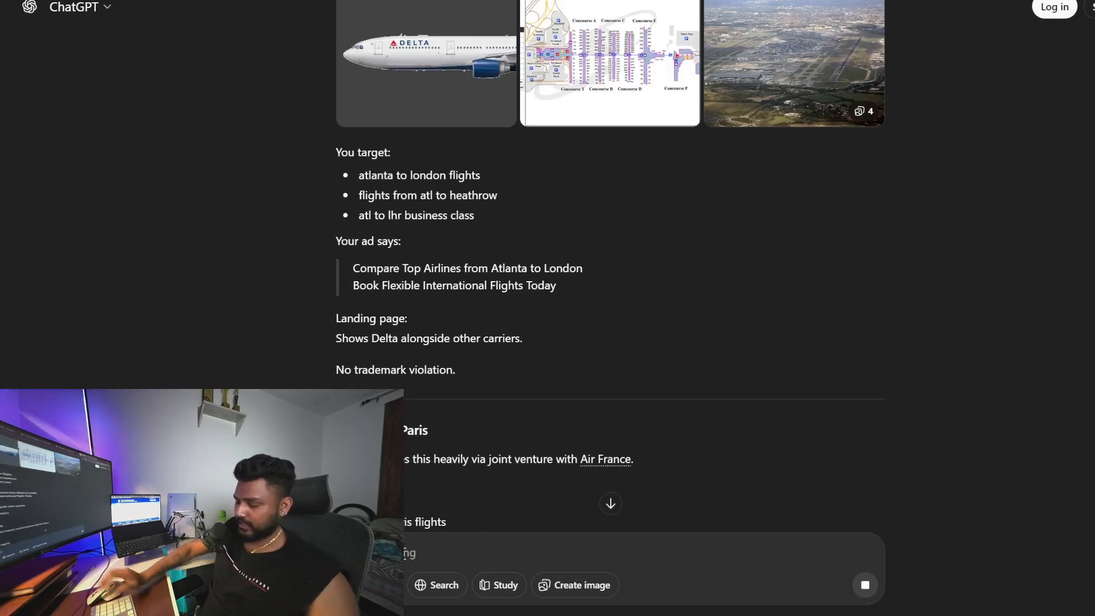
# Finish and send a prompt telling ChatGPT "i just need keywords"
pyautogui.write('keywords')
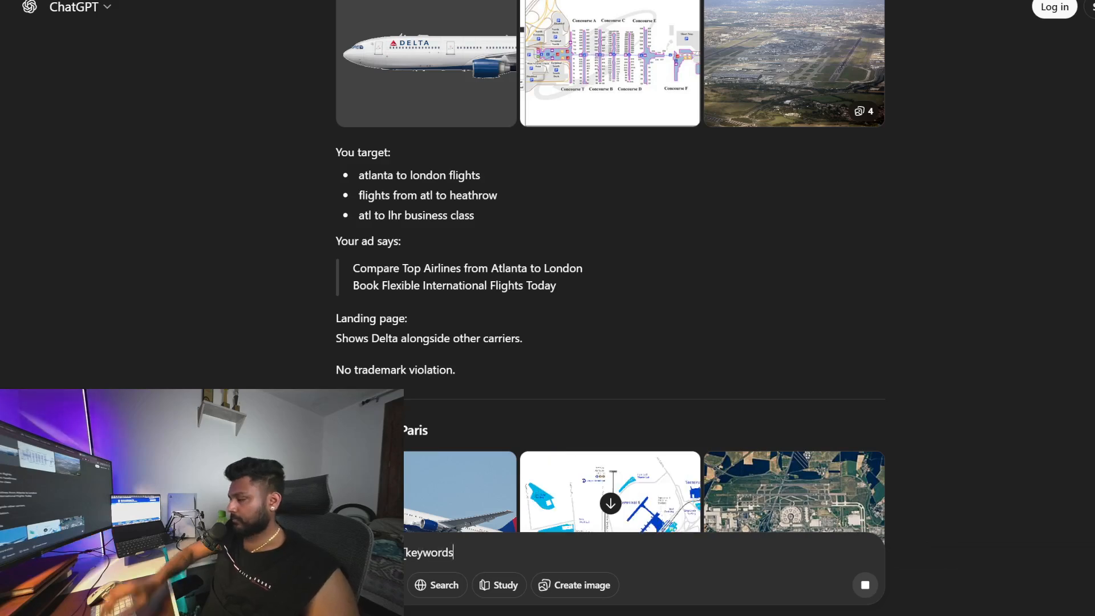
pyautogui.scroll(-4, 515, 203)
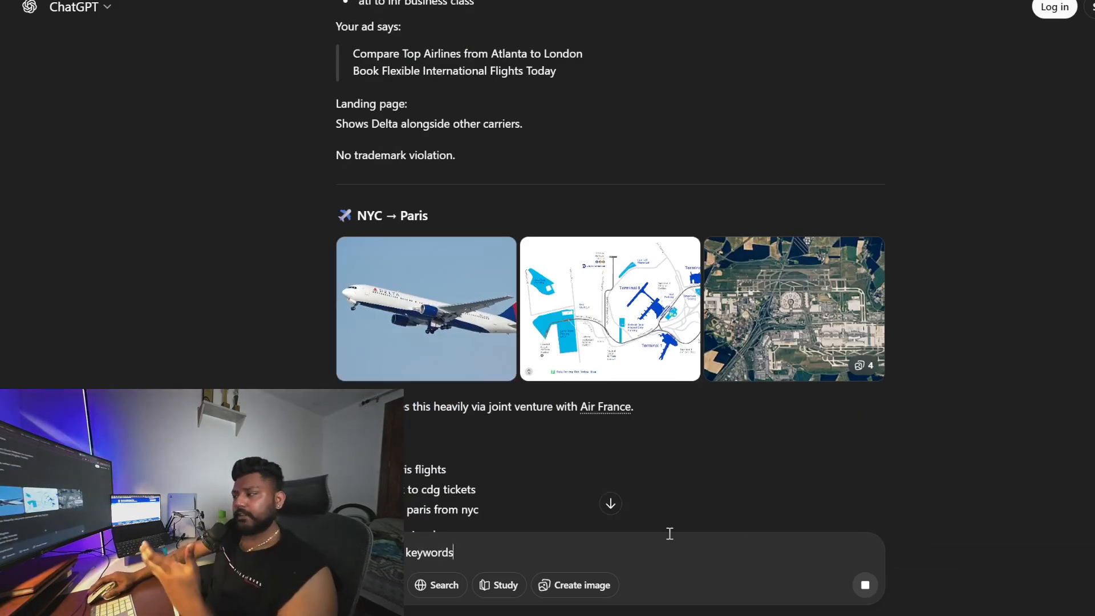
pyautogui.scroll(-15, 677, 461)
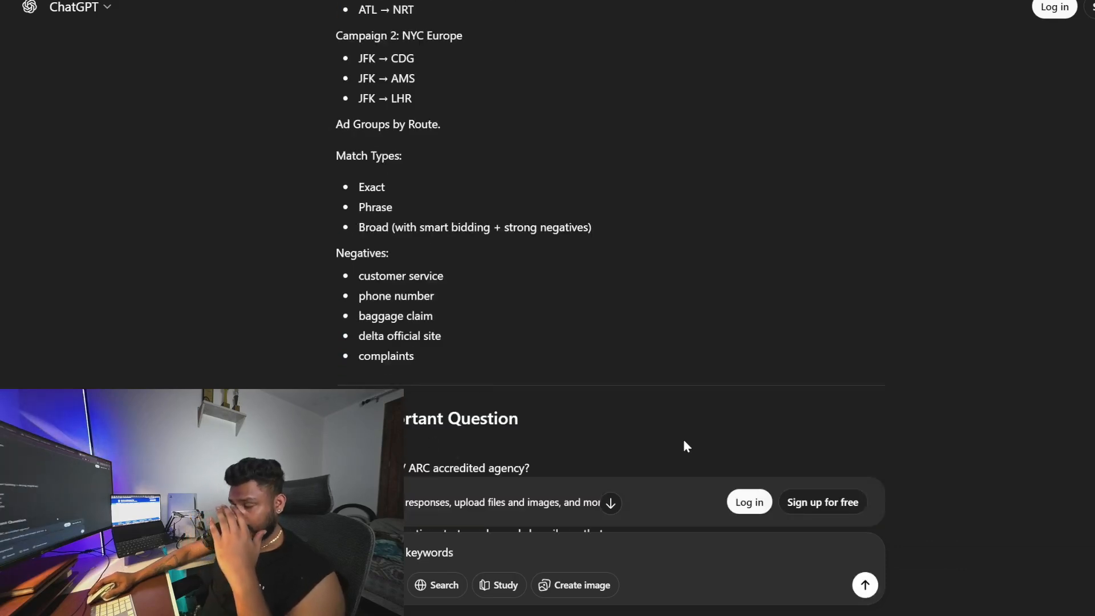
pyautogui.scroll(-4, 684, 446)
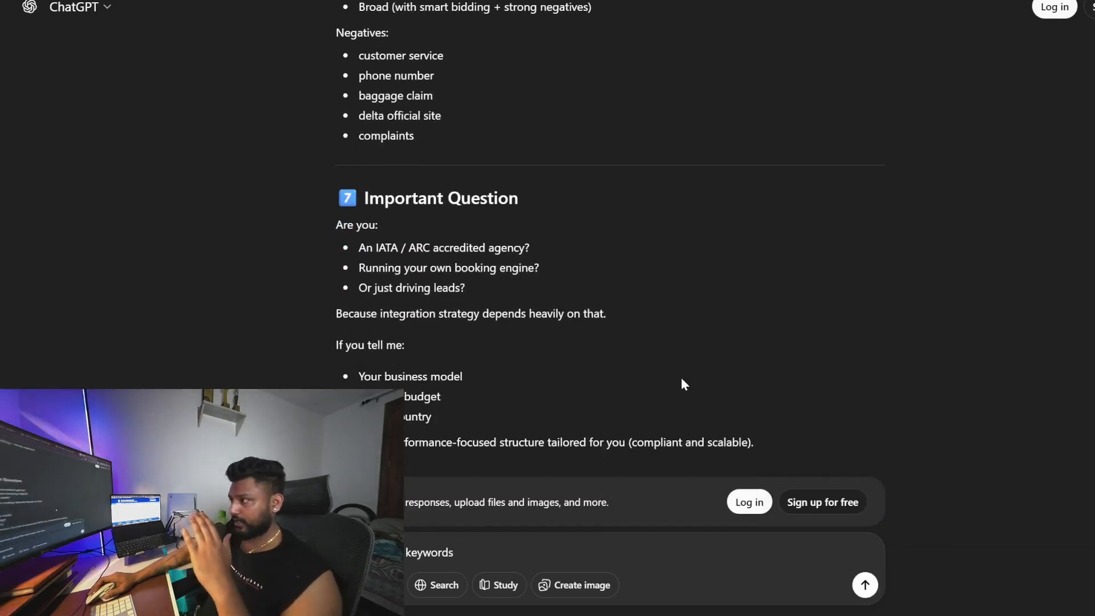
pyautogui.click(866, 587)
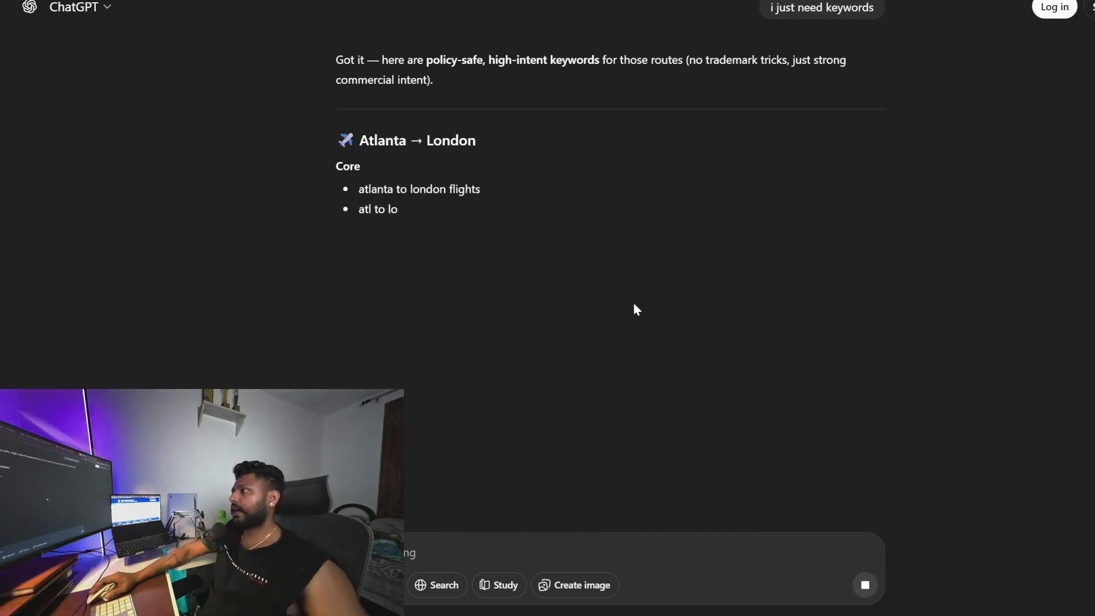
# Copy the Atlanta to London high-intent keywords from ChatGPT's reply and paste them into the ad group's keywords box
pyautogui.moveTo(361, 189); pyautogui.dragTo(499, 309)
pyautogui.moveTo(360, 358); pyautogui.dragTo(489, 442)
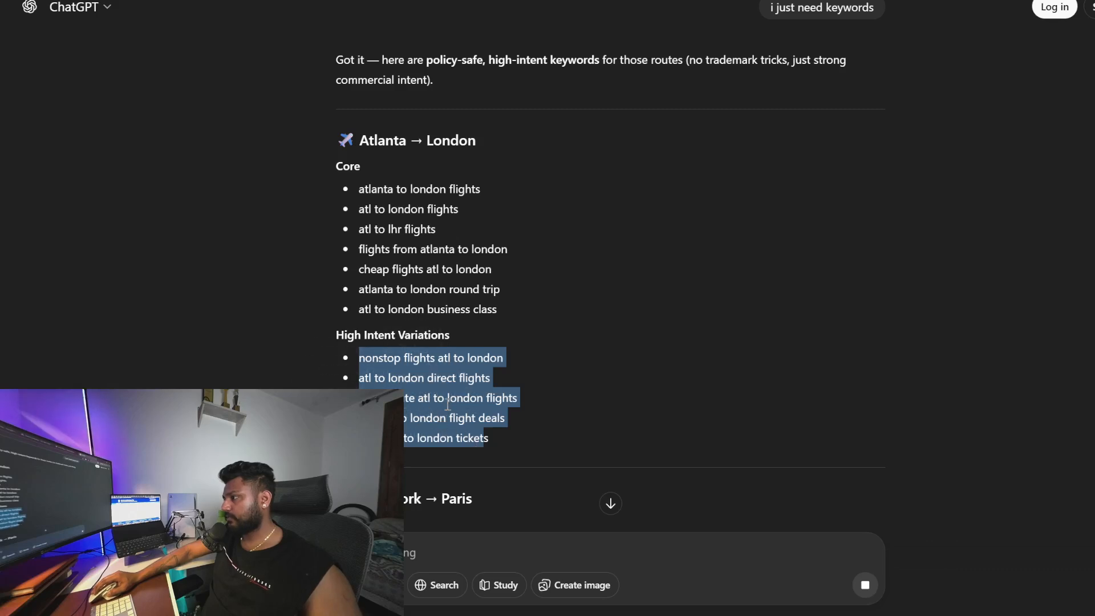
pyautogui.scroll(-3, 518, 389)
pyautogui.scroll(-8, 532, 394)
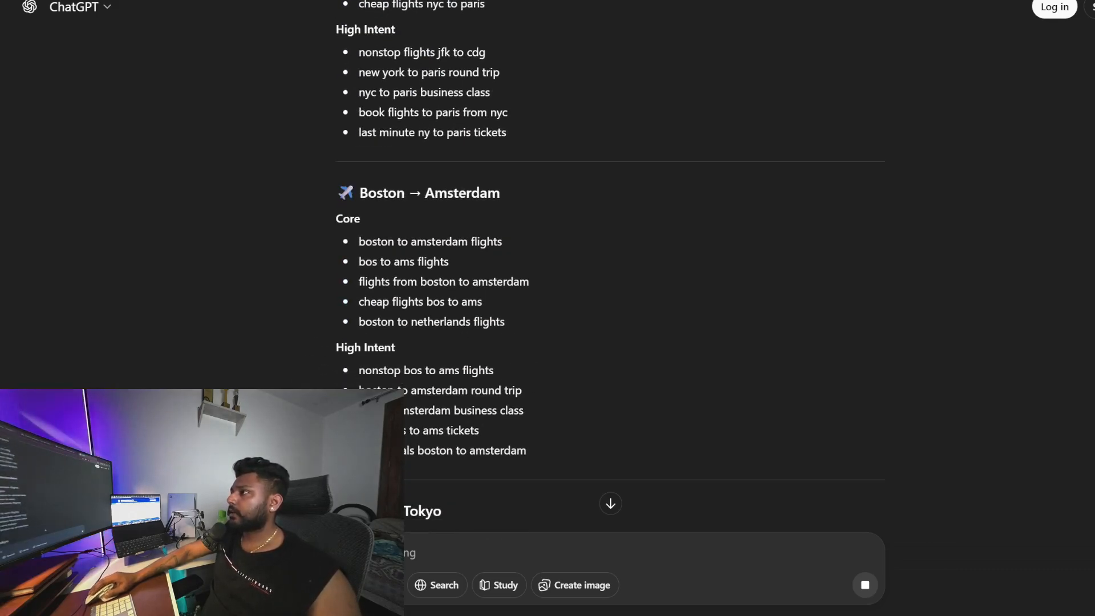
pyautogui.hotkey('alt', 'Tab')
pyautogui.click(398, 386)
pyautogui.hotkey('ctrl', 'v')
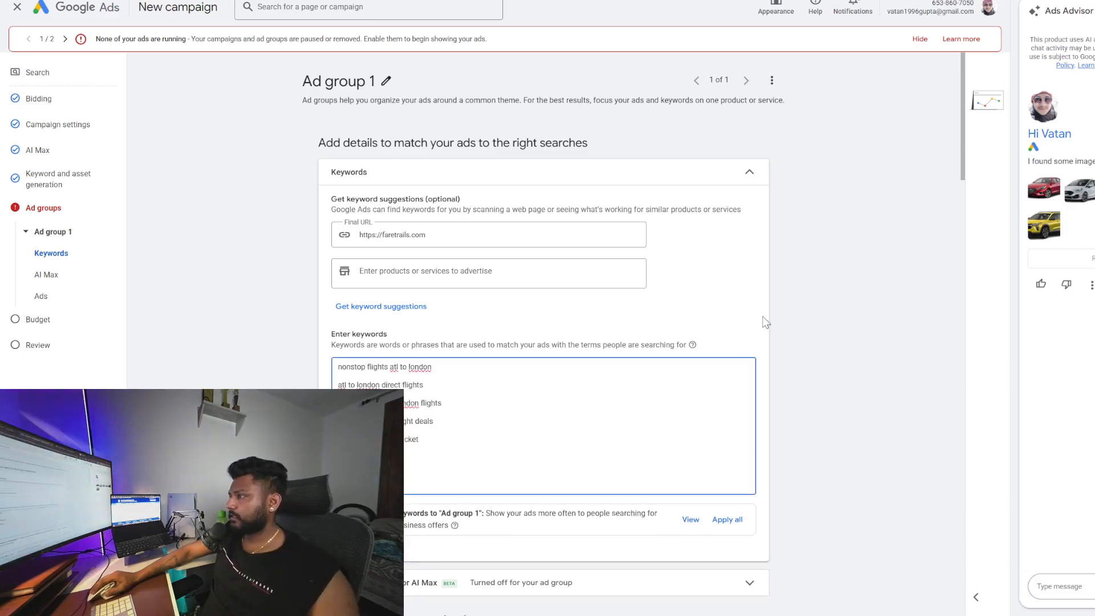
# Insert keyword insertion into the first display path field of the ad and apply it
pyautogui.scroll(-8, 687, 314)
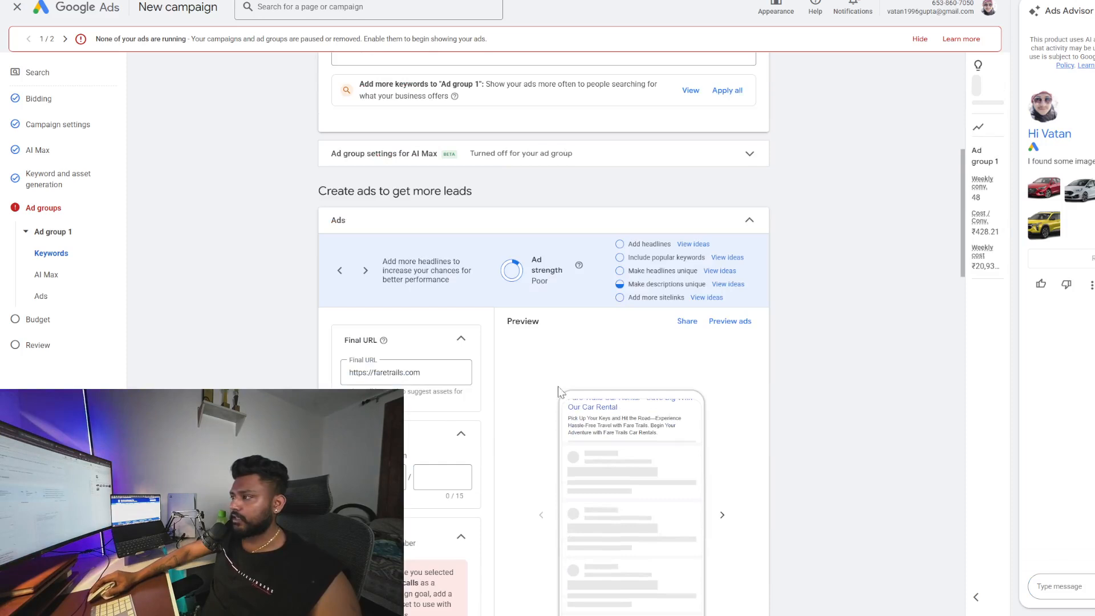
pyautogui.scroll(-1, 605, 406)
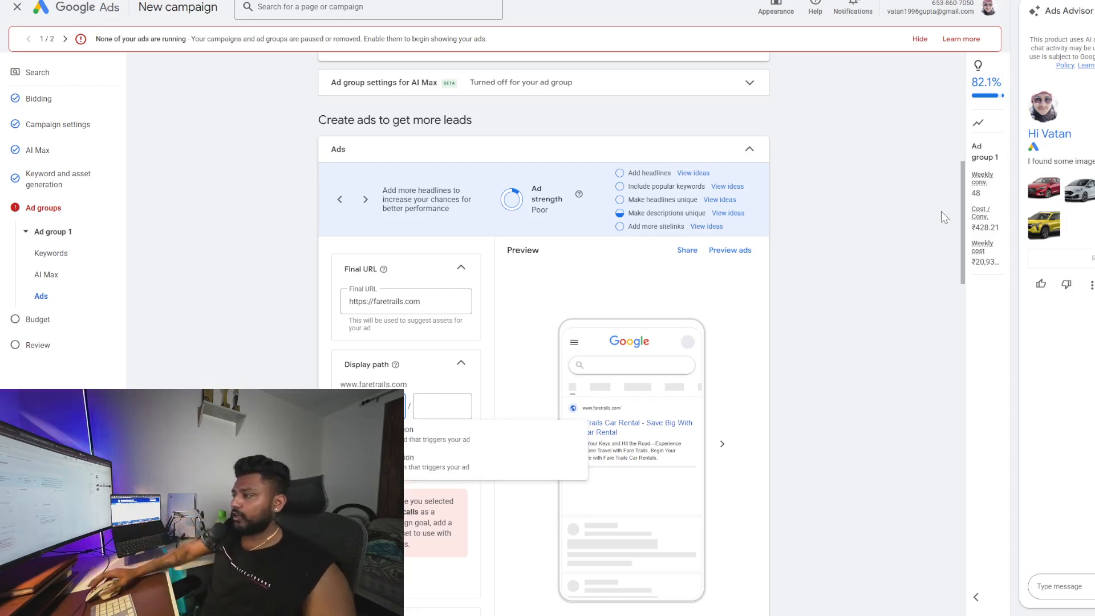
pyautogui.click(454, 430)
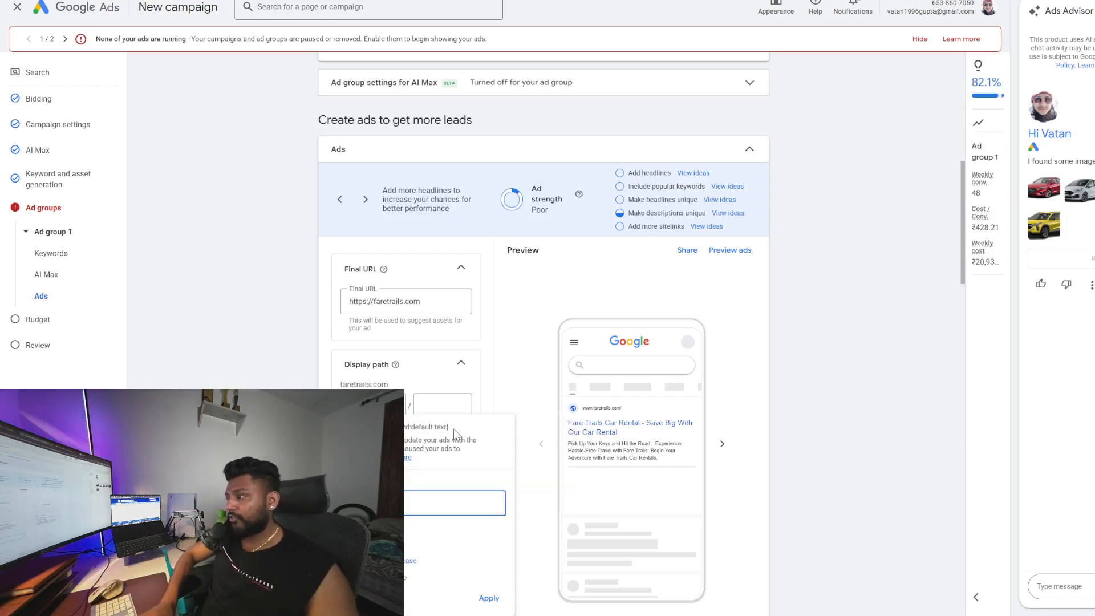
pyautogui.click(489, 598)
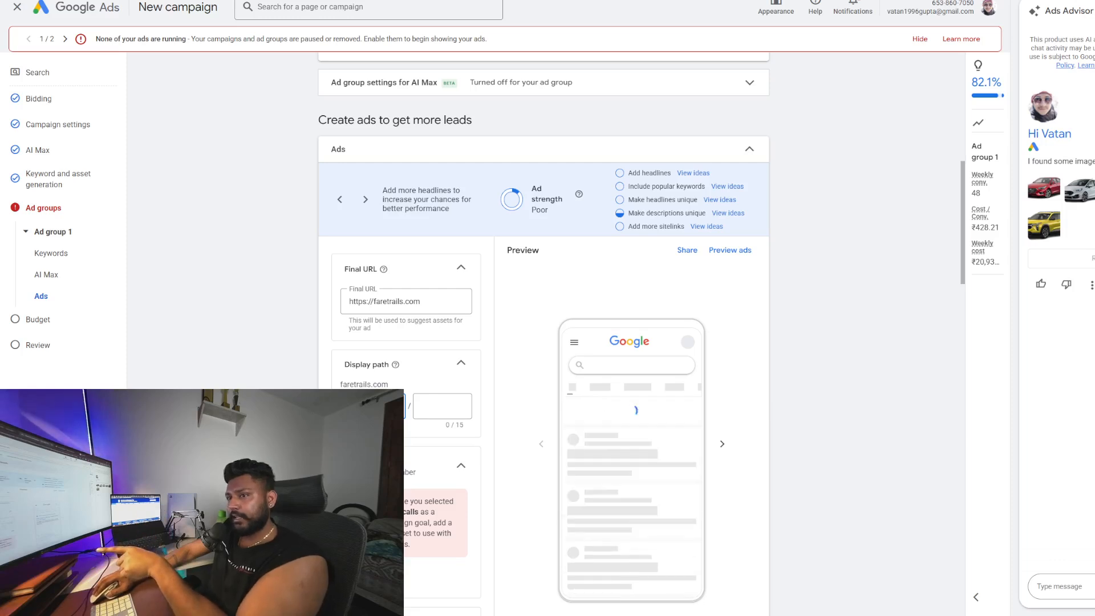
# Add the campaign's existing phone number as a call asset for the ad
pyautogui.scroll(-3, 718, 273)
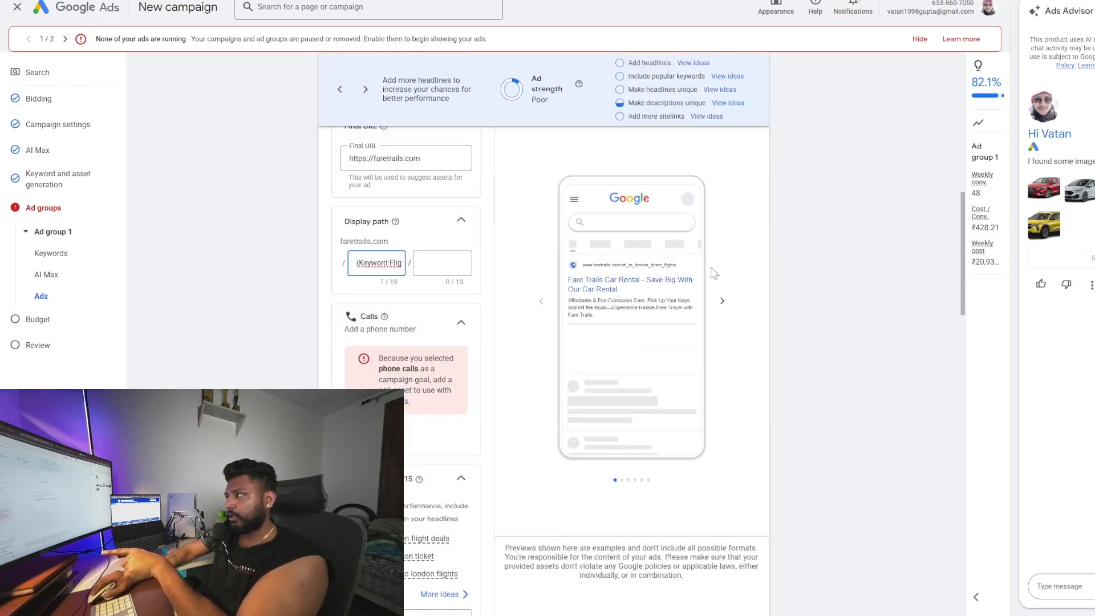
pyautogui.click(651, 263)
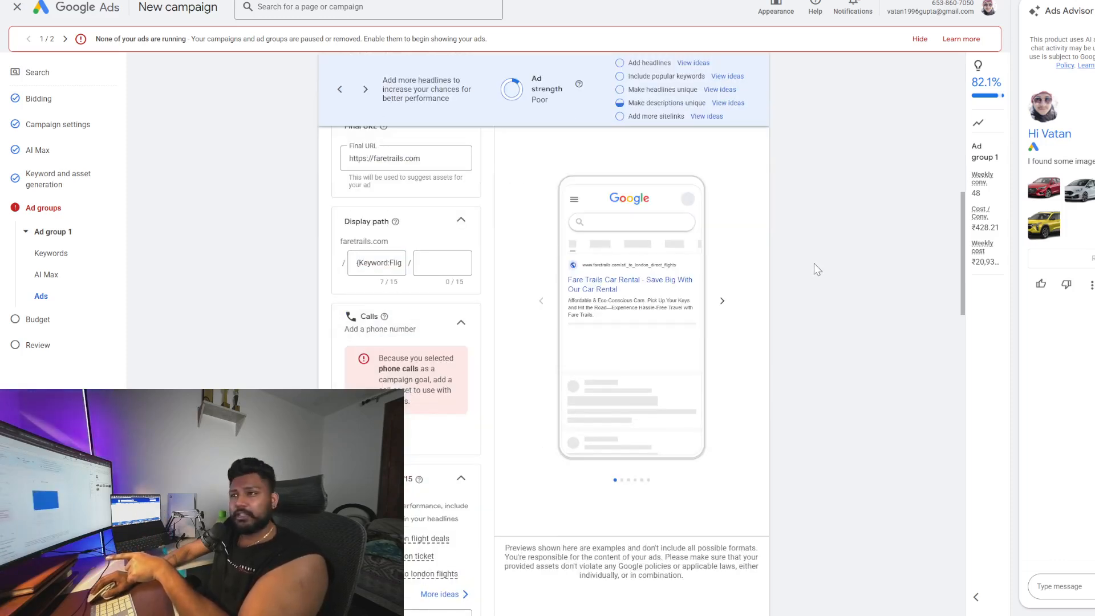
pyautogui.hotkey('ctrl', '+')
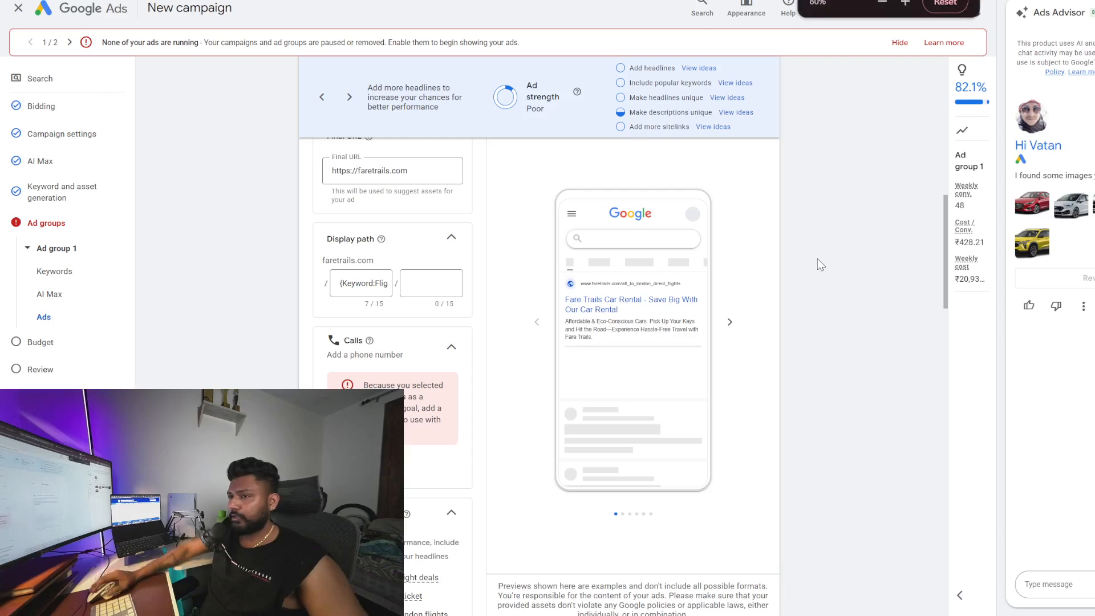
pyautogui.hotkey('ctrl', '+')
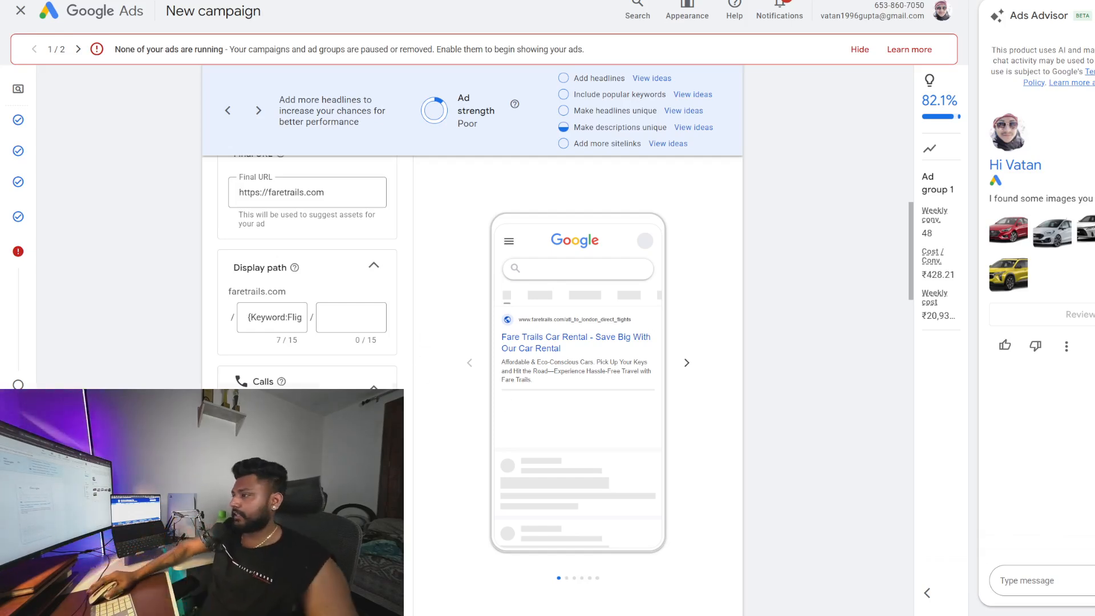
pyautogui.click(668, 144)
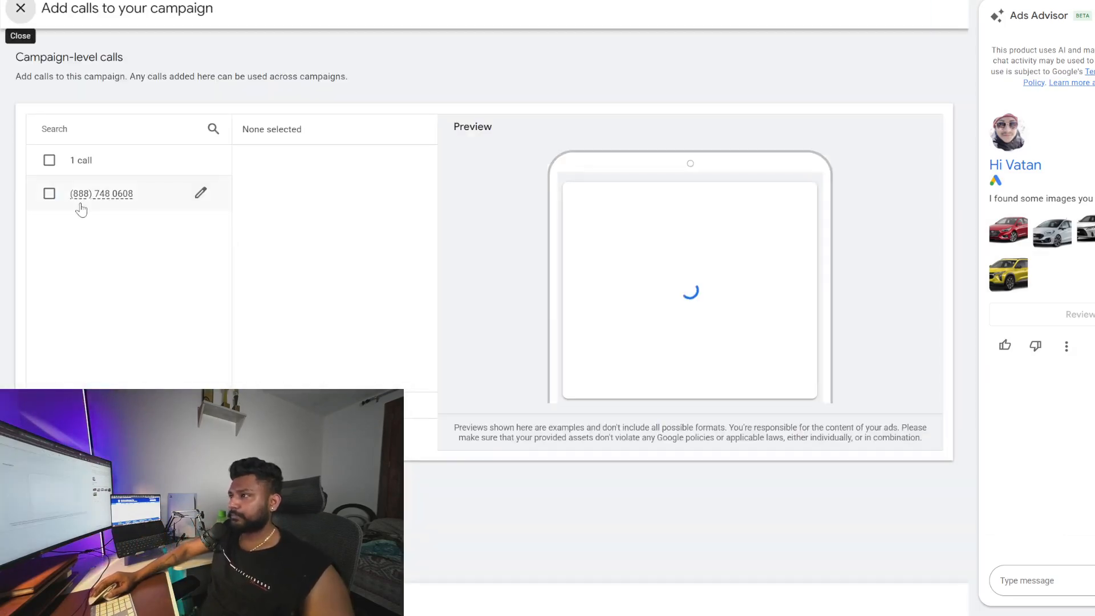
pyautogui.click(49, 194)
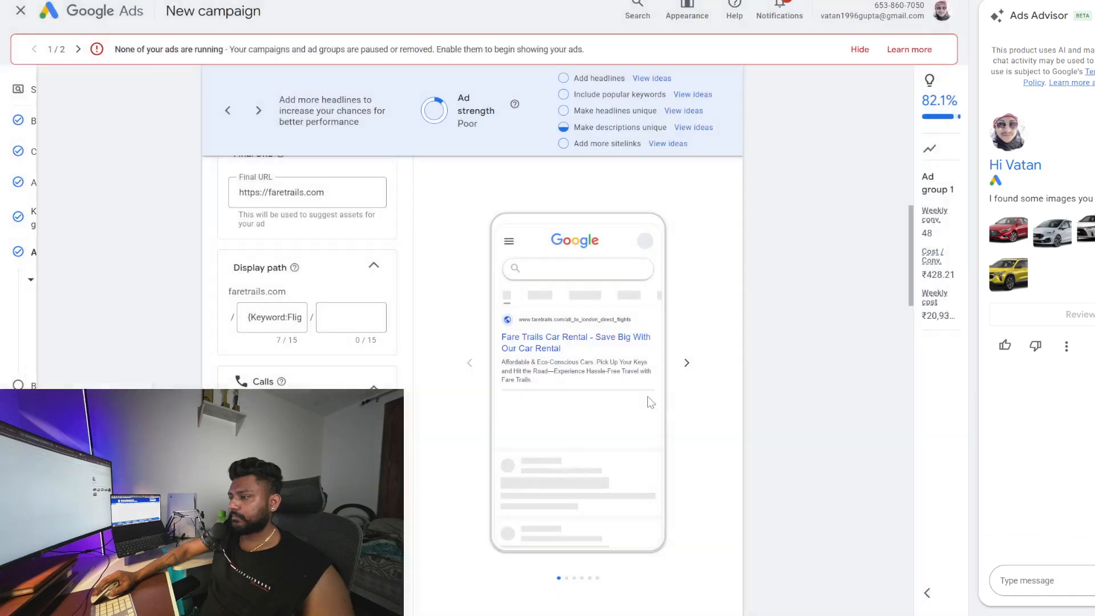
pyautogui.scroll(-6, 477, 416)
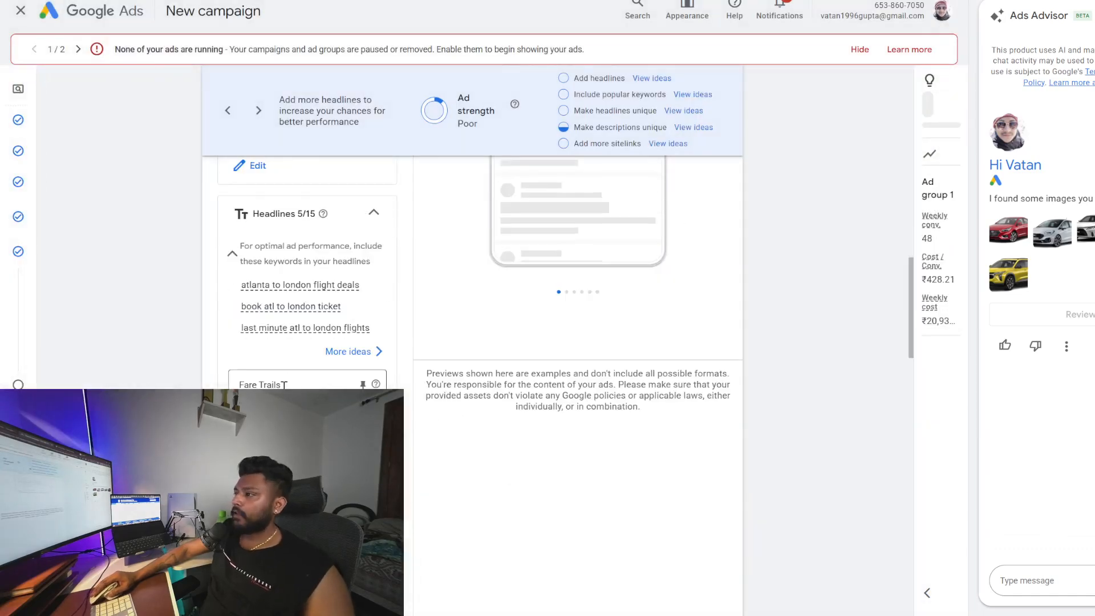
# Replace the first headline text with keyword insertion using the default text Flights
pyautogui.scroll(-1, 291, 381)
pyautogui.moveTo(296, 313); pyautogui.dragTo(236, 313)
pyautogui.press('BackSpace')
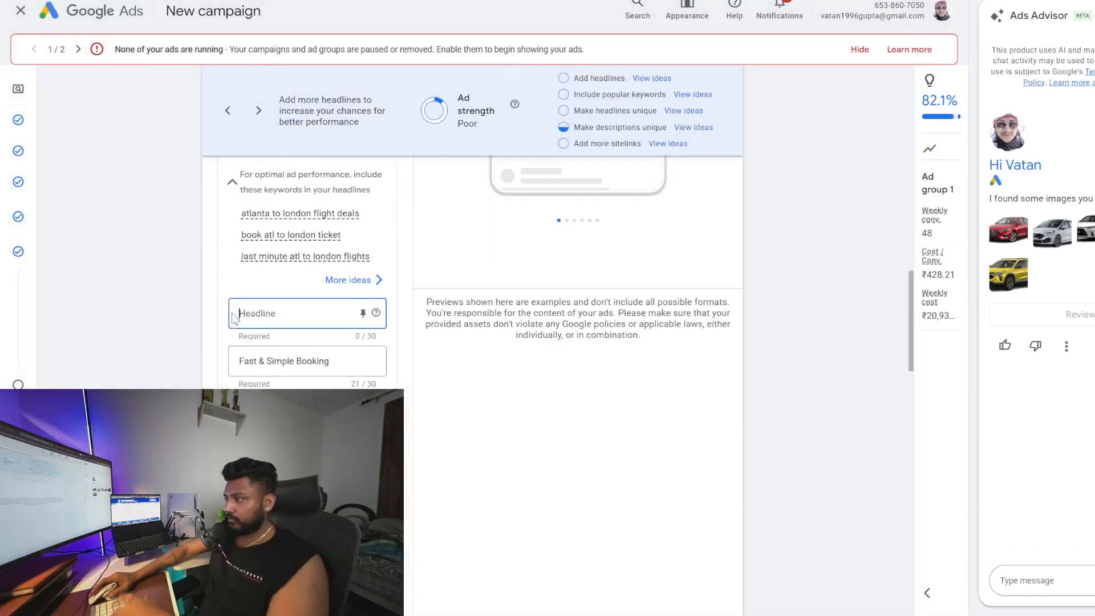
pyautogui.write('{')
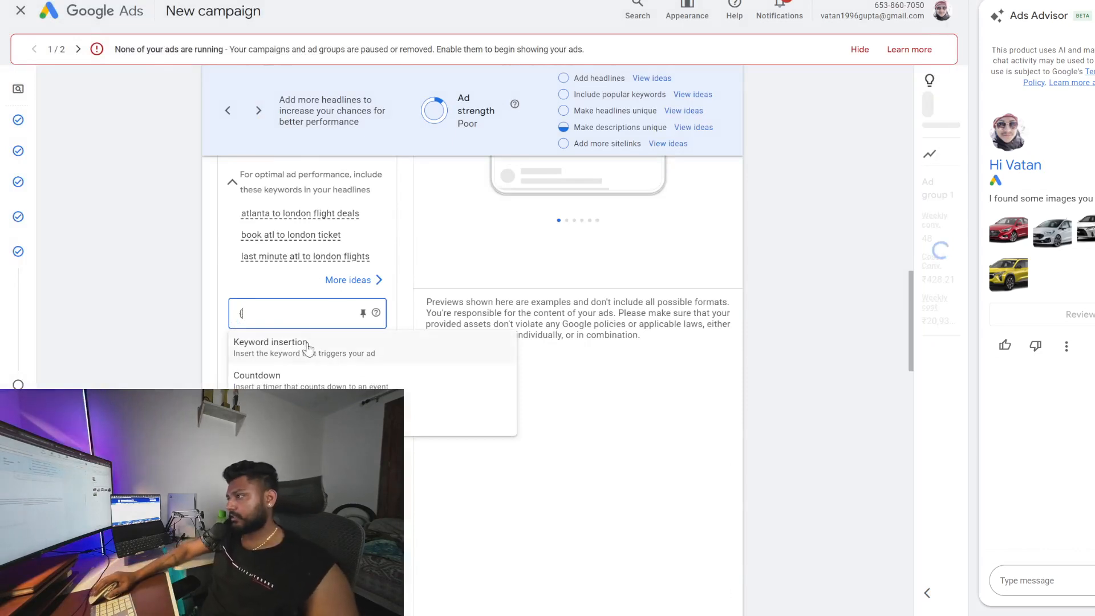
pyautogui.click(308, 344)
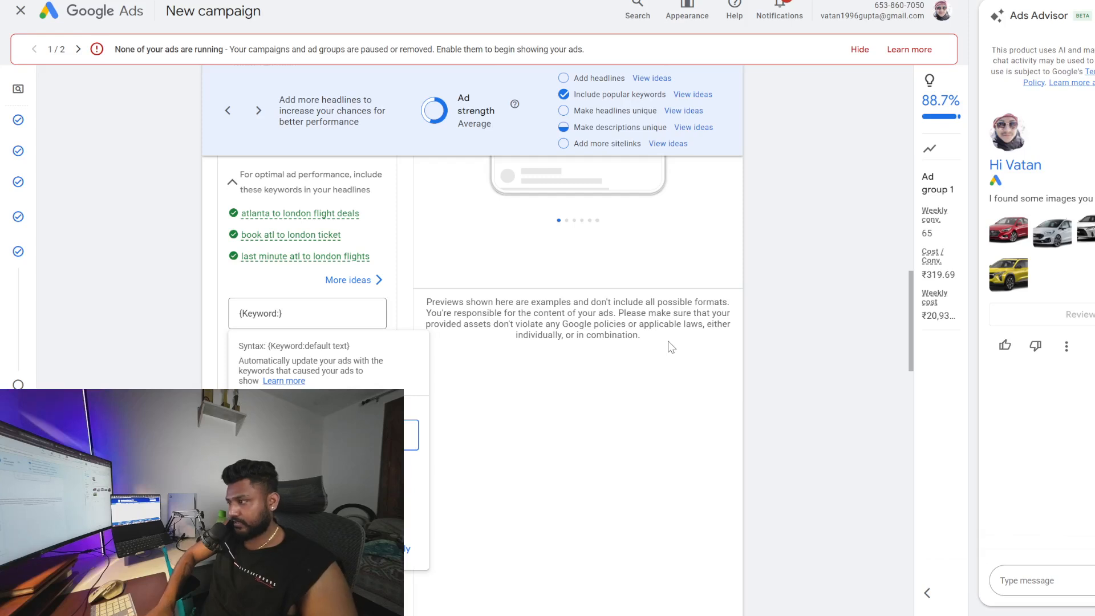
pyautogui.click(409, 549)
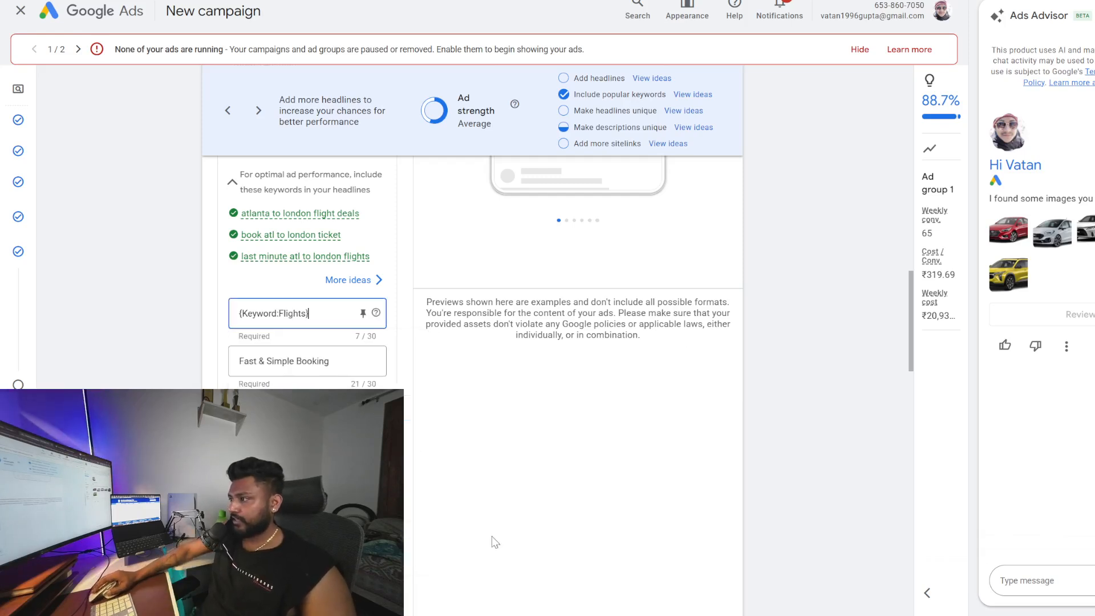
# Pin the keyword-insertion headline to position 1
pyautogui.click(362, 312)
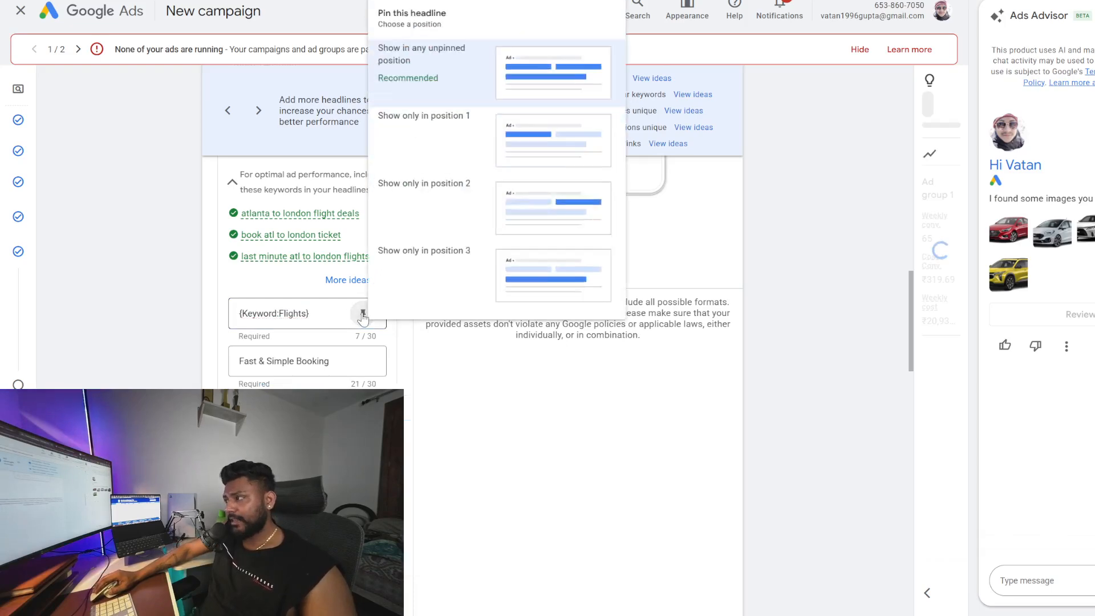
pyautogui.click(533, 140)
pyautogui.scroll(-1, 434, 296)
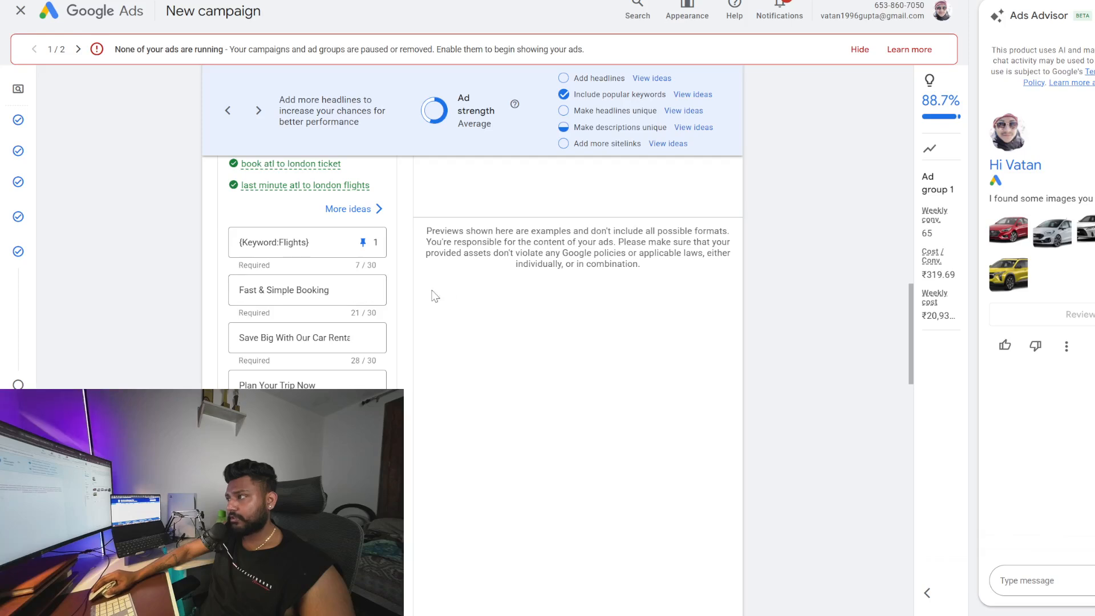
pyautogui.scroll(10, 563, 326)
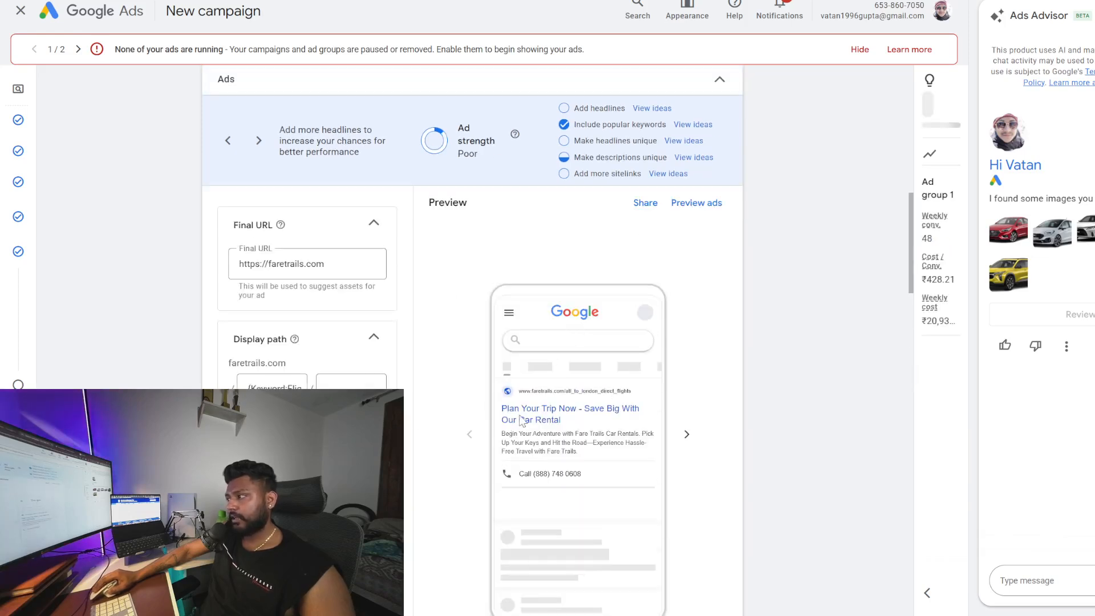
pyautogui.scroll(-1, 479, 426)
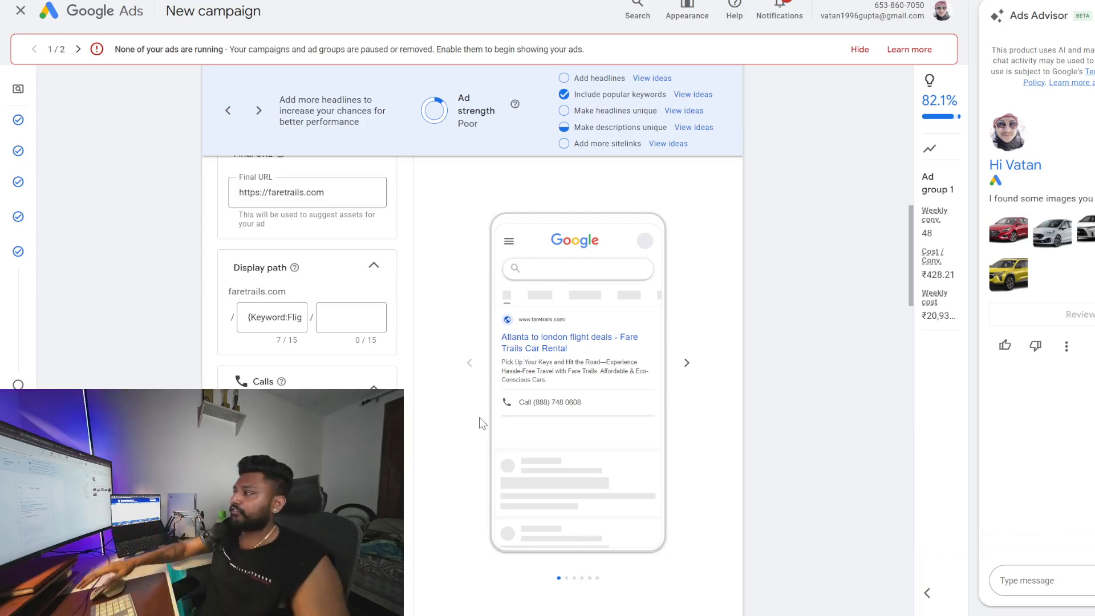
# Ask ChatGPT for great, customer-centric but not so common headlines to get more CTR
pyautogui.click(570, 1)
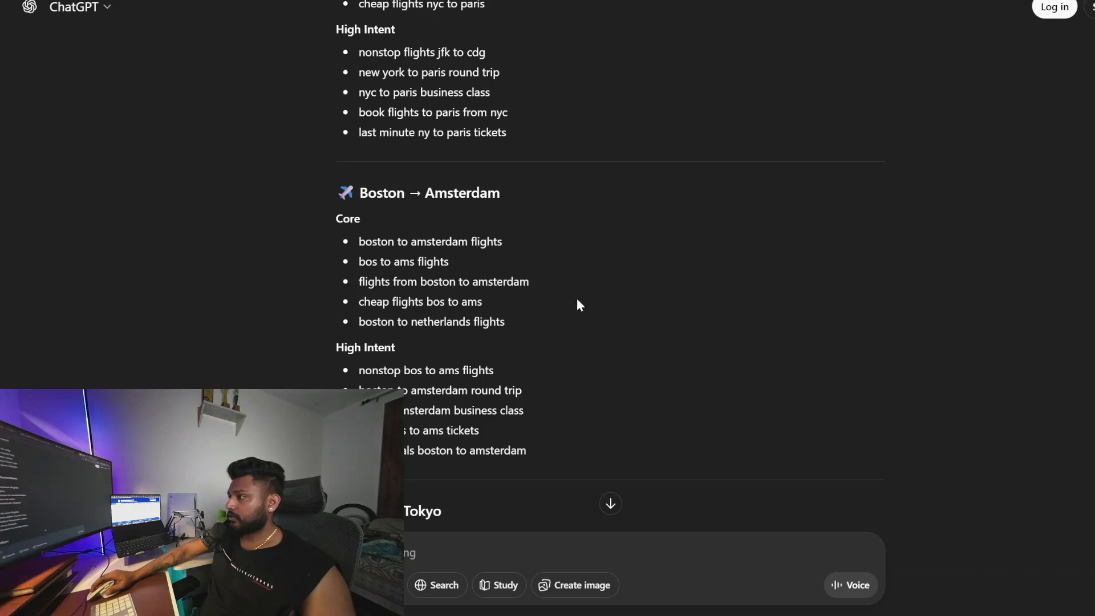
pyautogui.click(426, 559)
pyautogui.write('g')
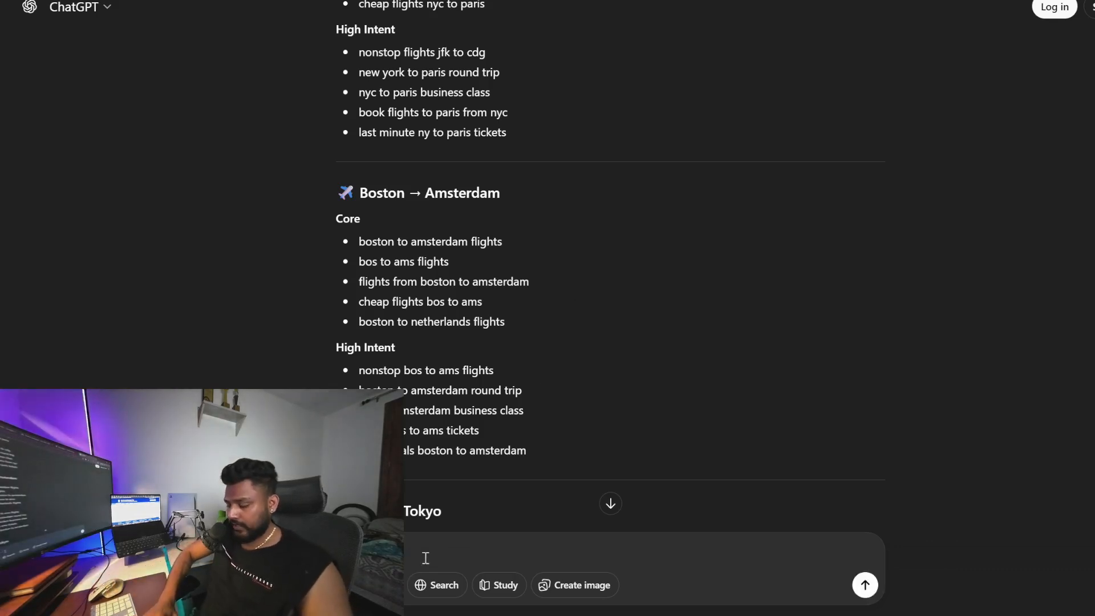
pyautogui.write(' great headlines t')
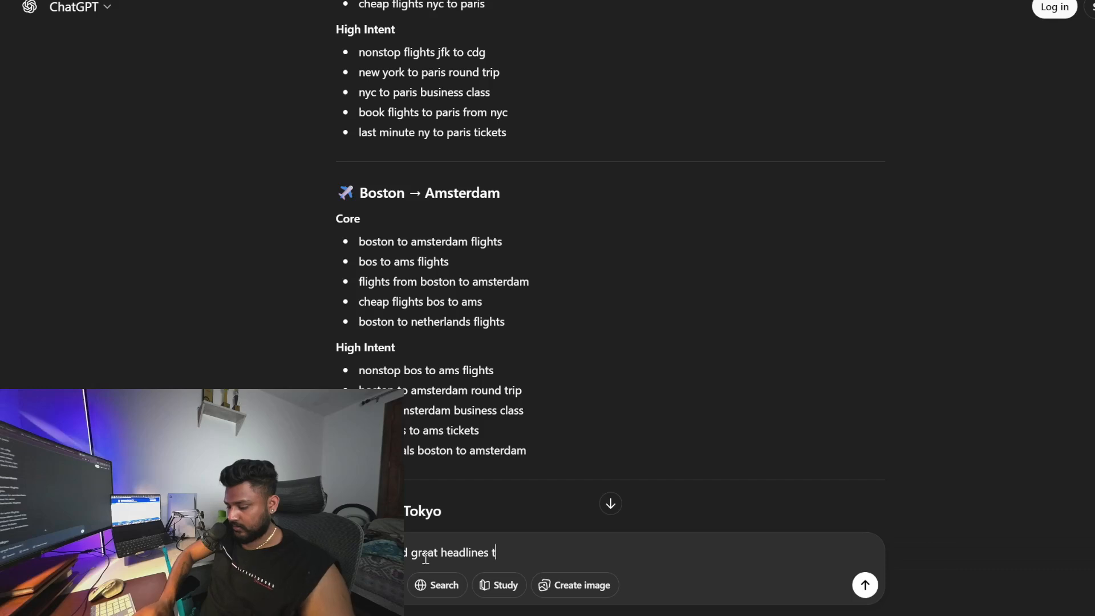
pyautogui.write('o get ')
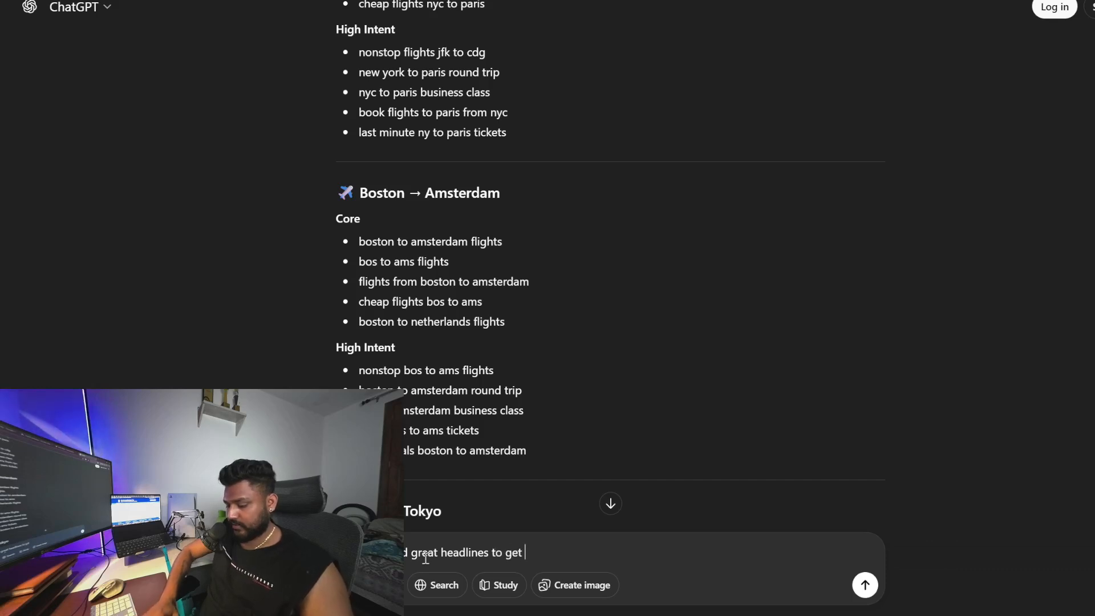
pyautogui.write('more CT')
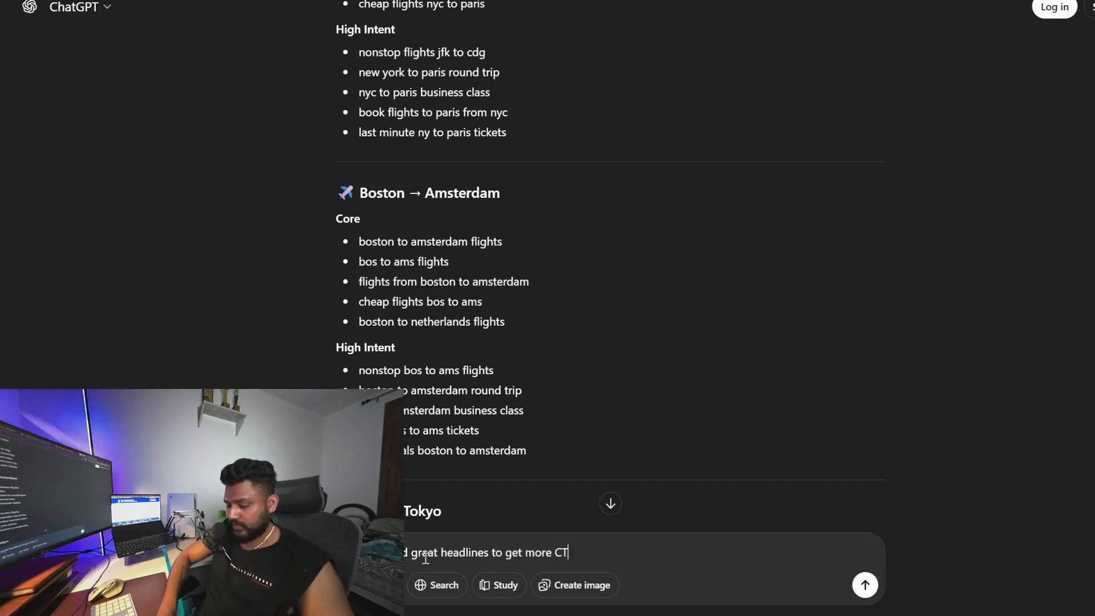
pyautogui.write('R customer')
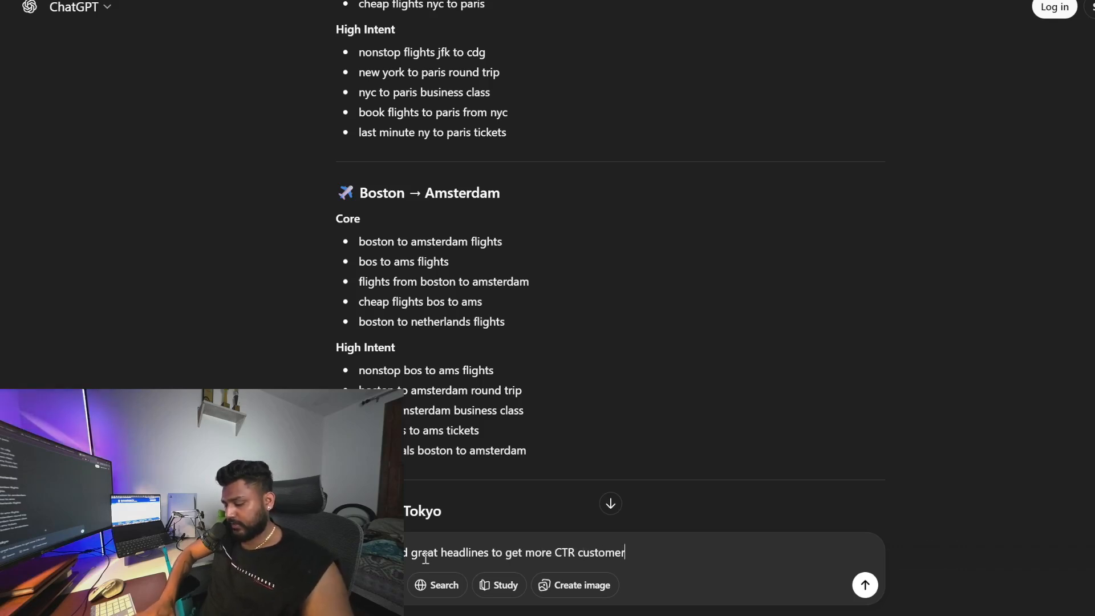
pyautogui.write(' centric but not so common')
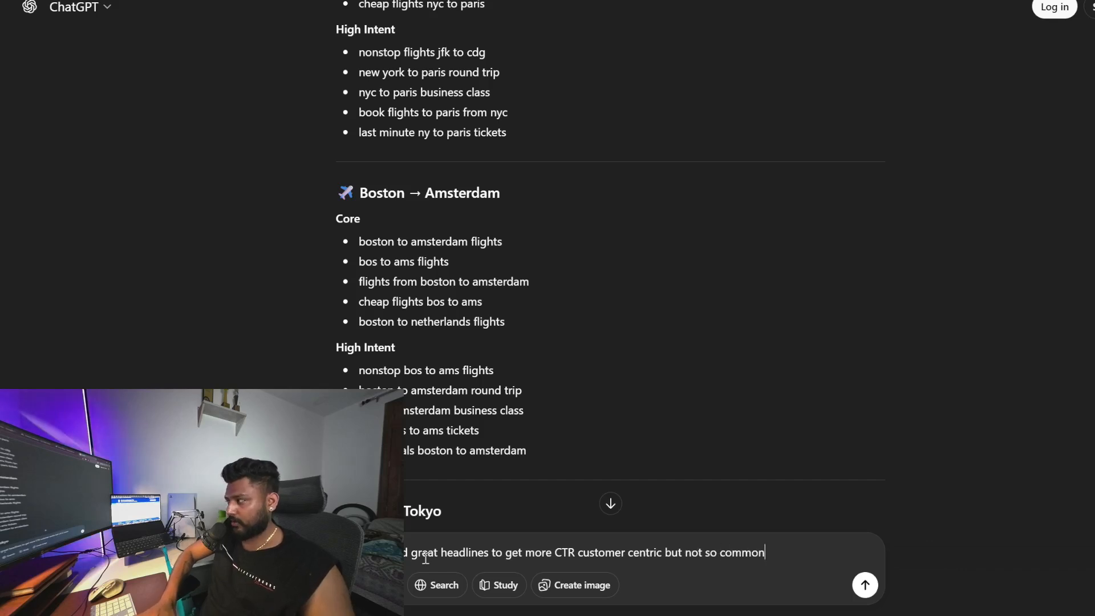
pyautogui.press('Return')
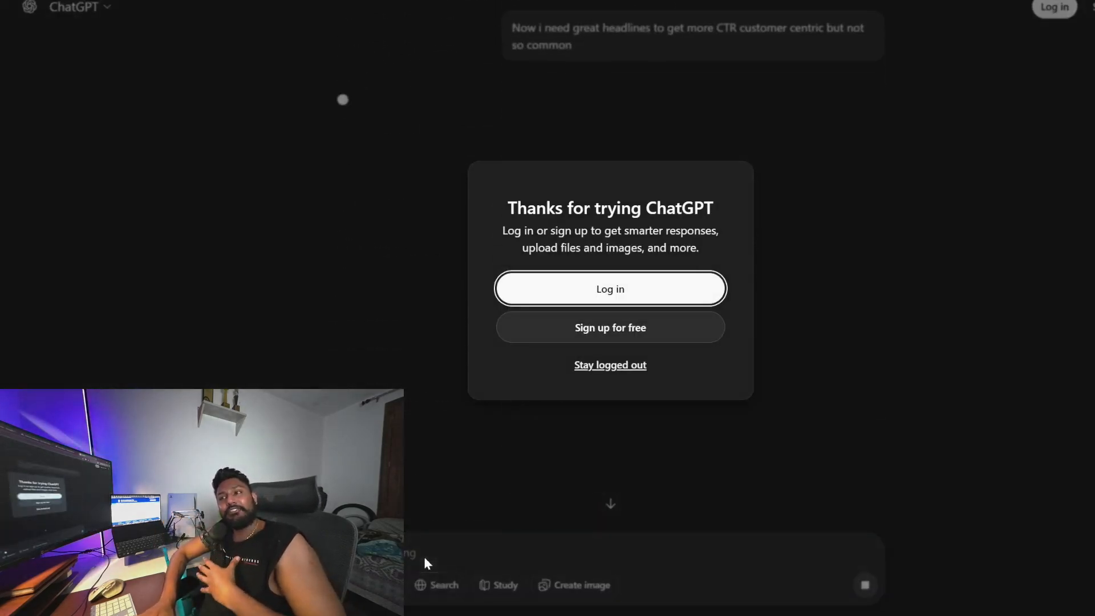
# Dismiss the login prompt and copy the headline Your London Trip Starts Here from ChatGPT's suggestions
pyautogui.click(615, 366)
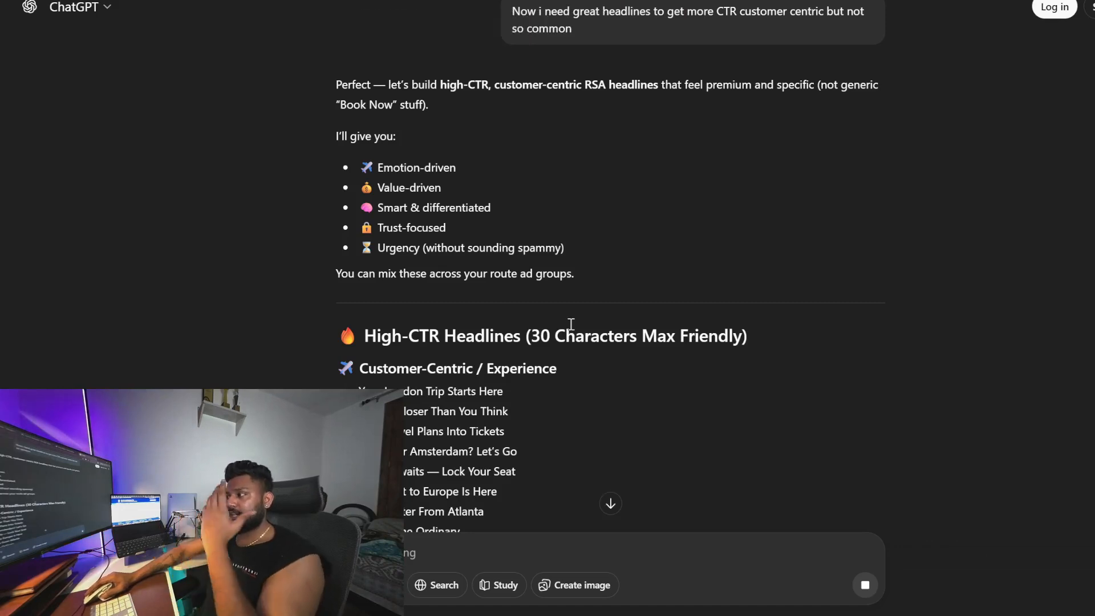
pyautogui.scroll(-3, 583, 280)
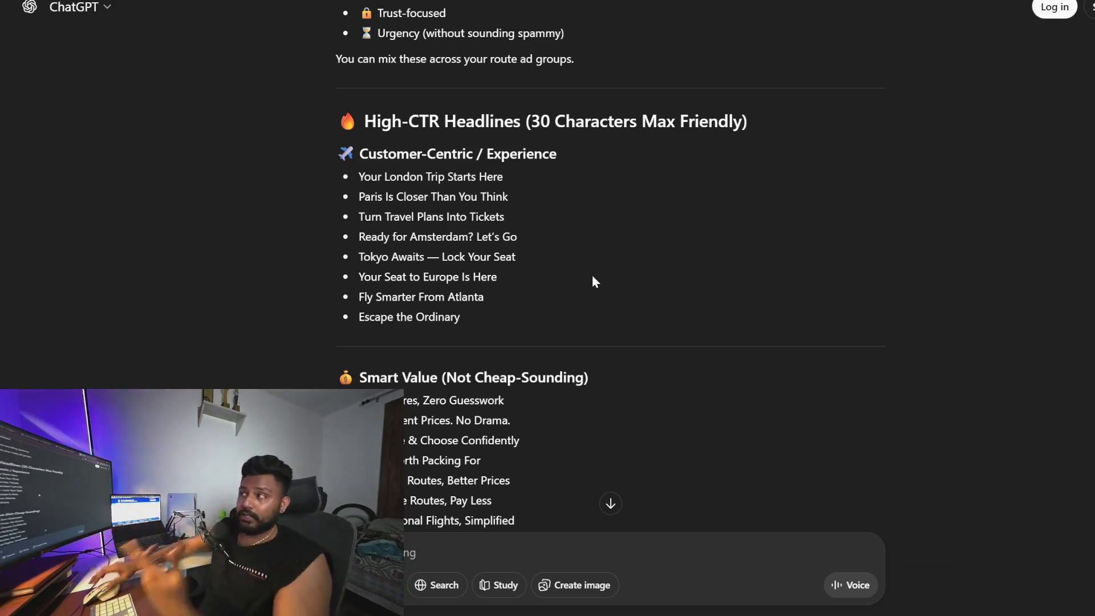
pyautogui.moveTo(355, 173); pyautogui.dragTo(630, 182)
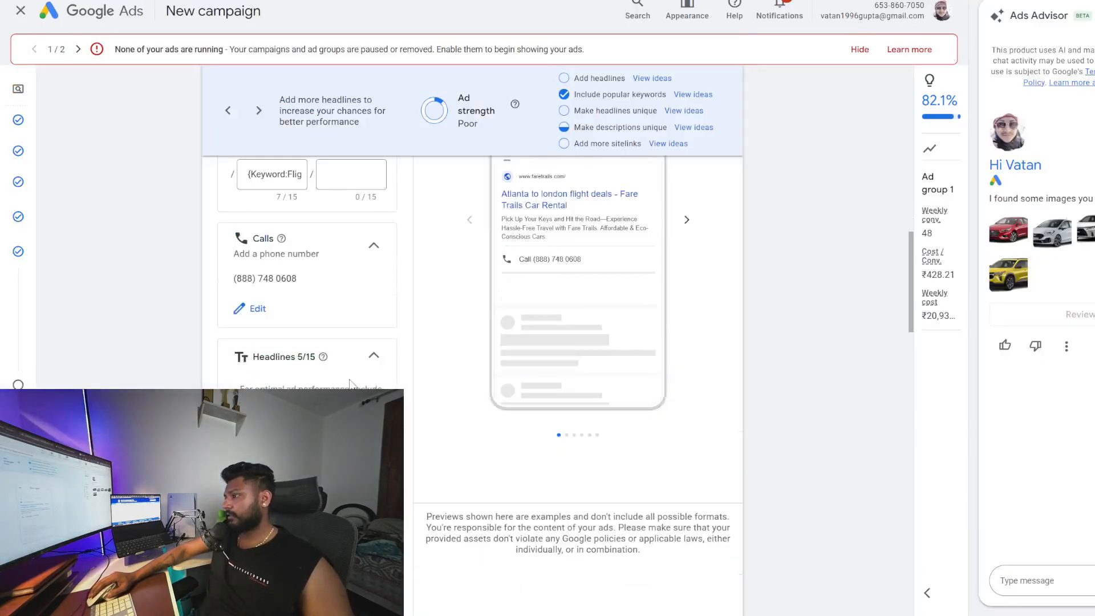
pyautogui.scroll(-1, 350, 383)
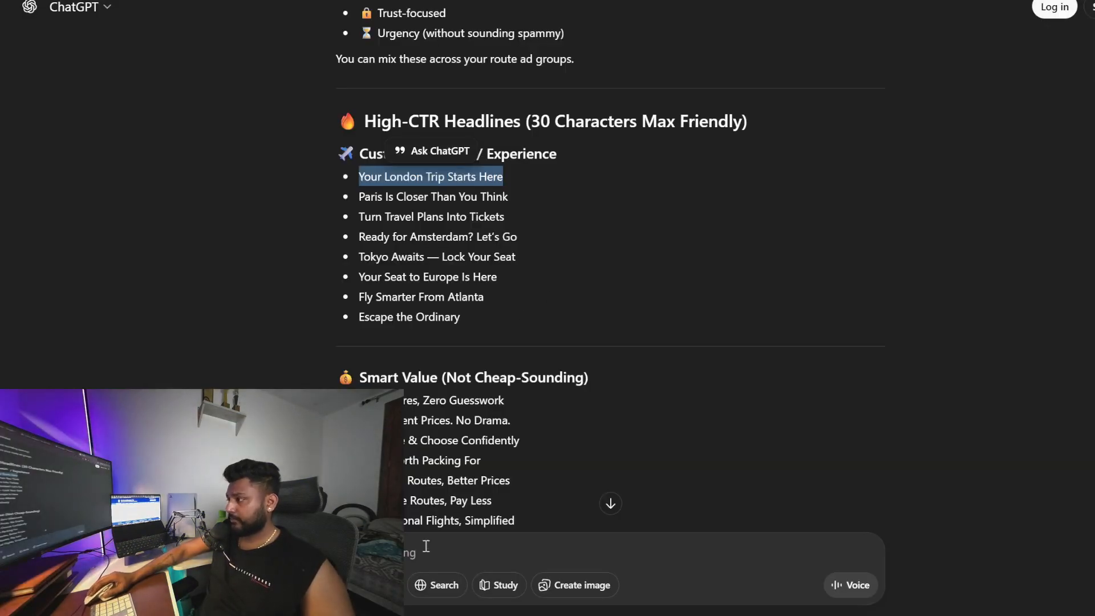
pyautogui.scroll(-5, 427, 544)
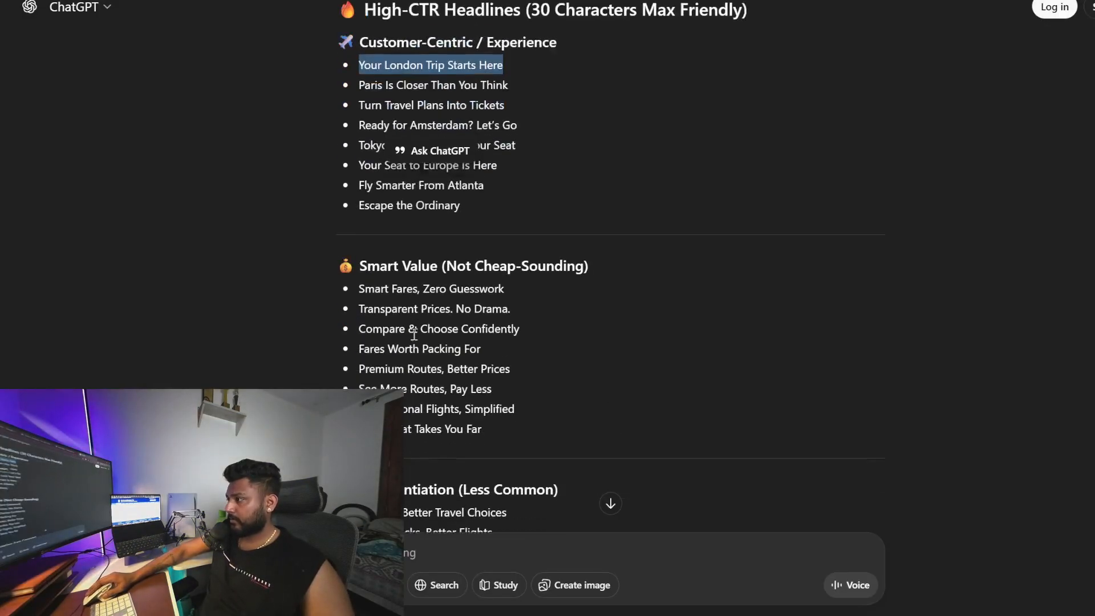
# Ask ChatGPT to give some headlines with authority and value buildup
pyautogui.click(431, 546)
pyautogui.hotkey('ctrl', 'v')
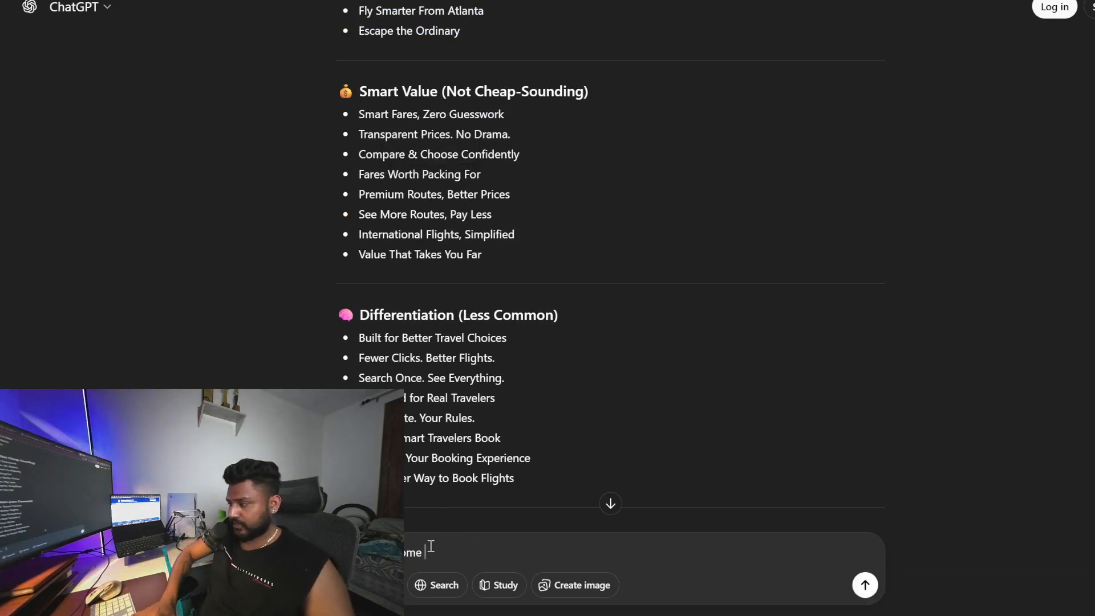
pyautogui.write('th ')
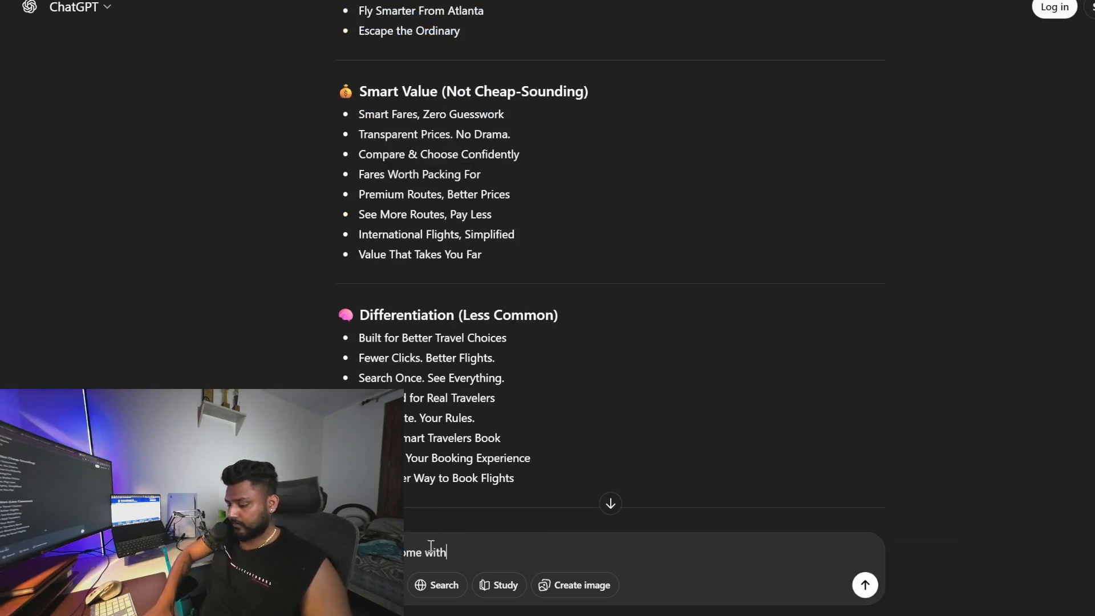
pyautogui.write('authorit')
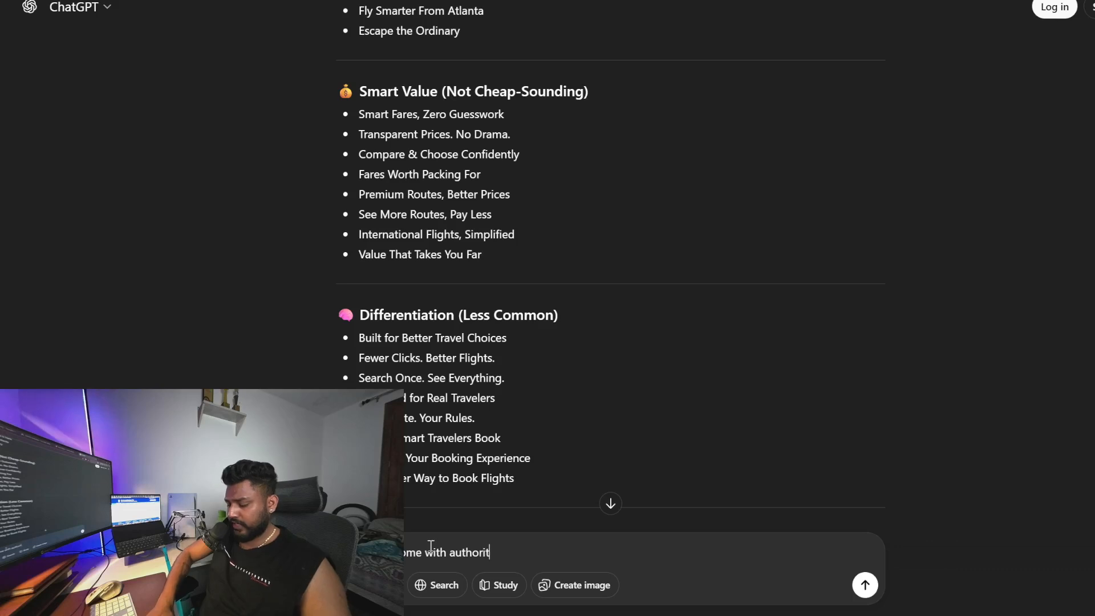
pyautogui.write('y and value b')
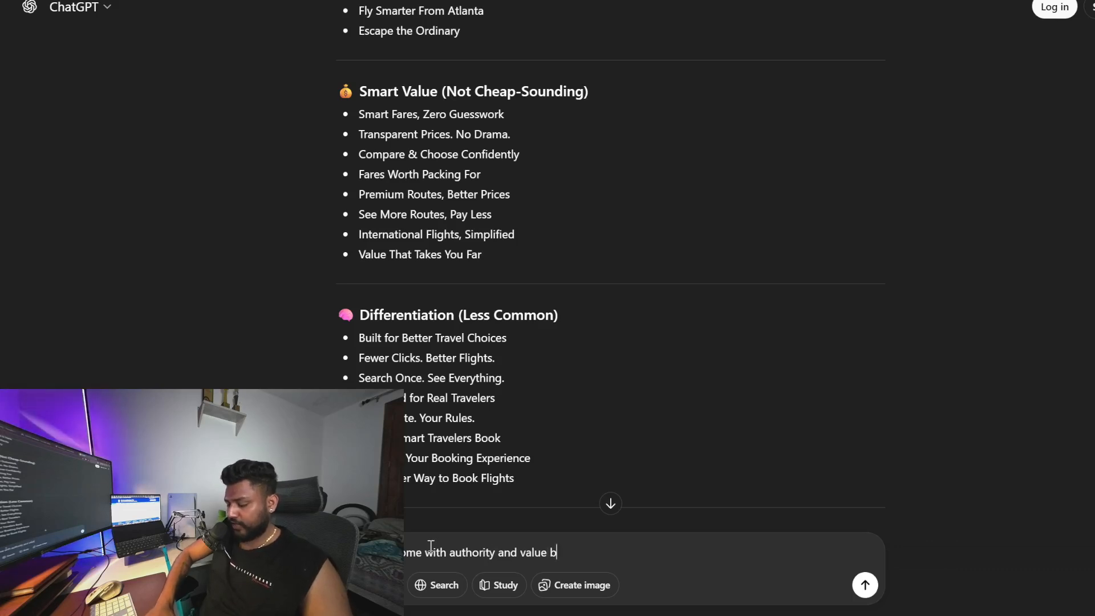
pyautogui.write('uilduo')
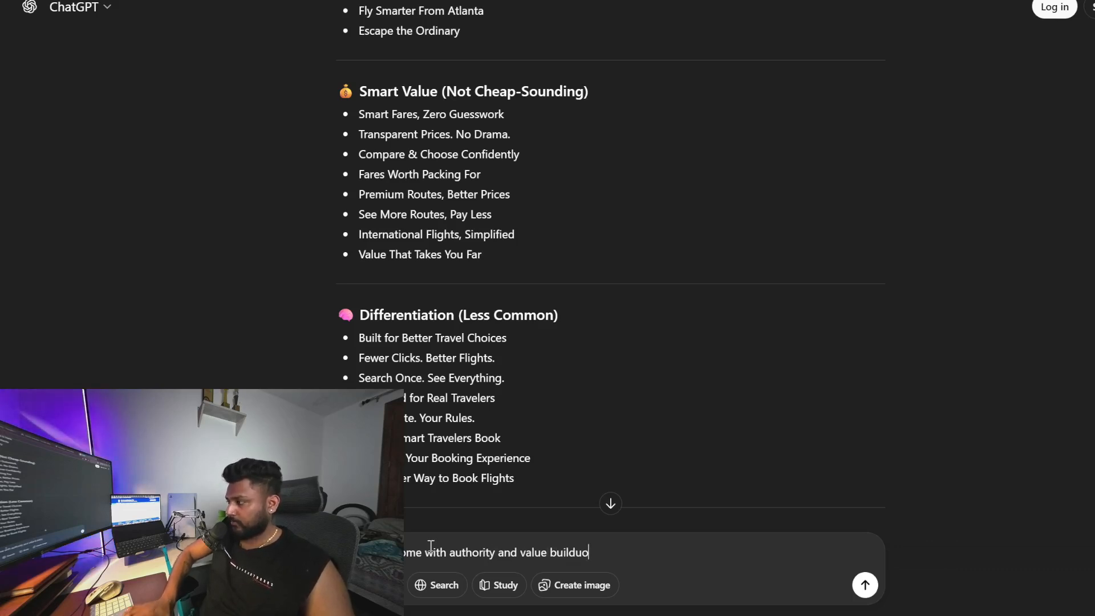
pyautogui.press('BackSpace')
pyautogui.write('p')
pyautogui.press('Return')
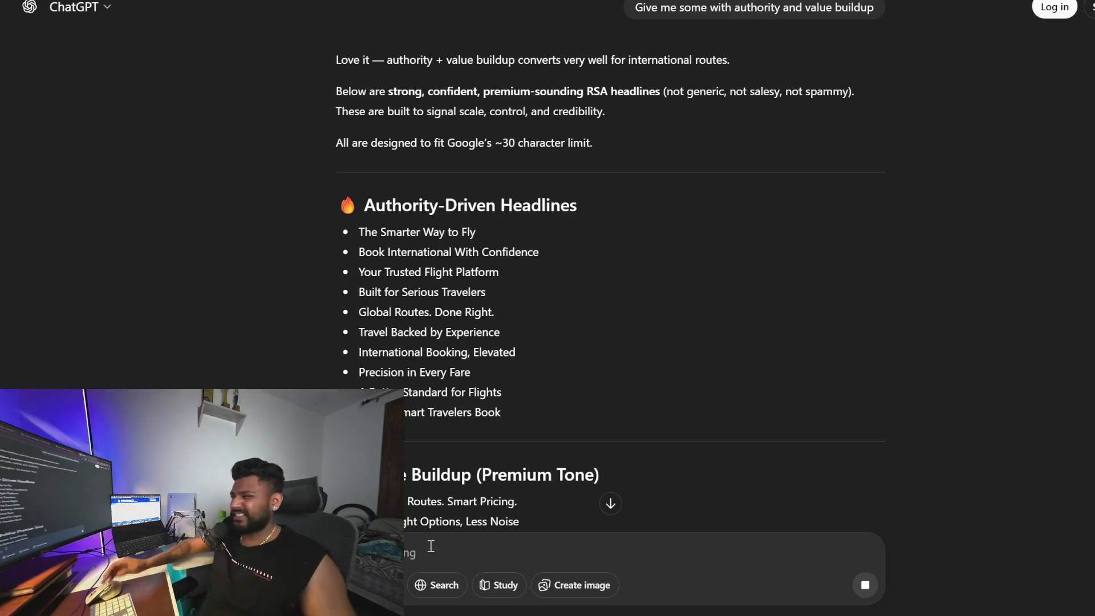
# Ask ChatGPT to integrate some numbers into the headlines
pyautogui.scroll(-4, 490, 342)
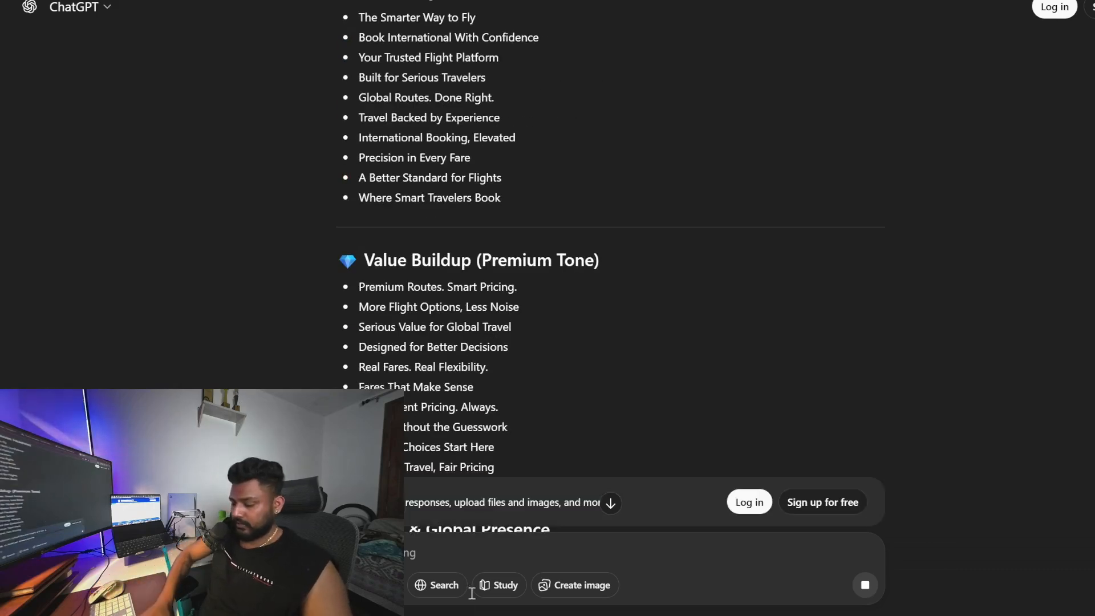
pyautogui.write('grate s')
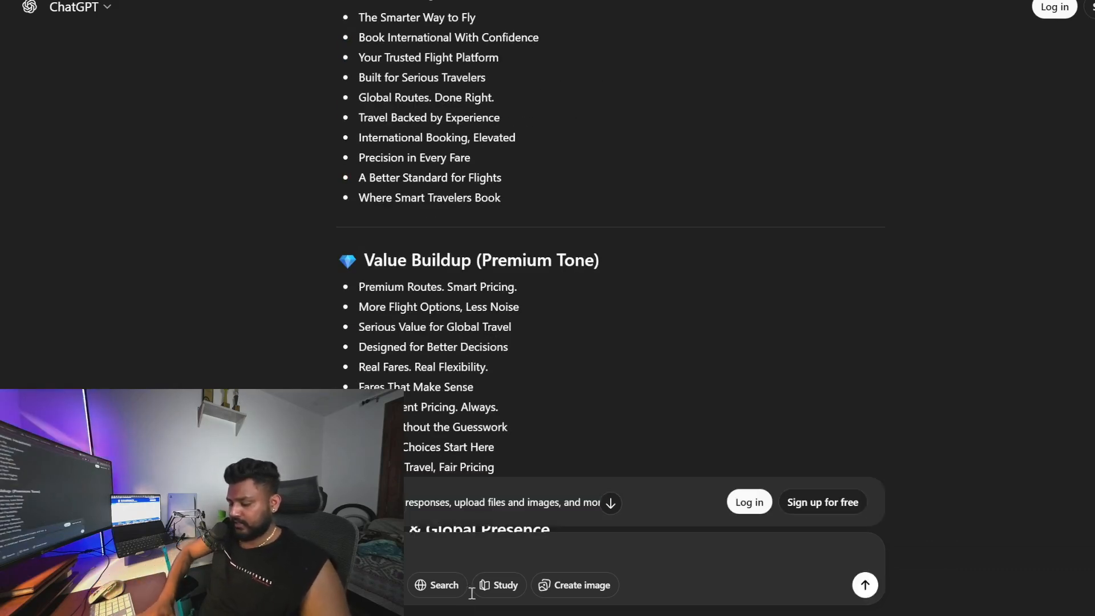
pyautogui.write('ome nu')
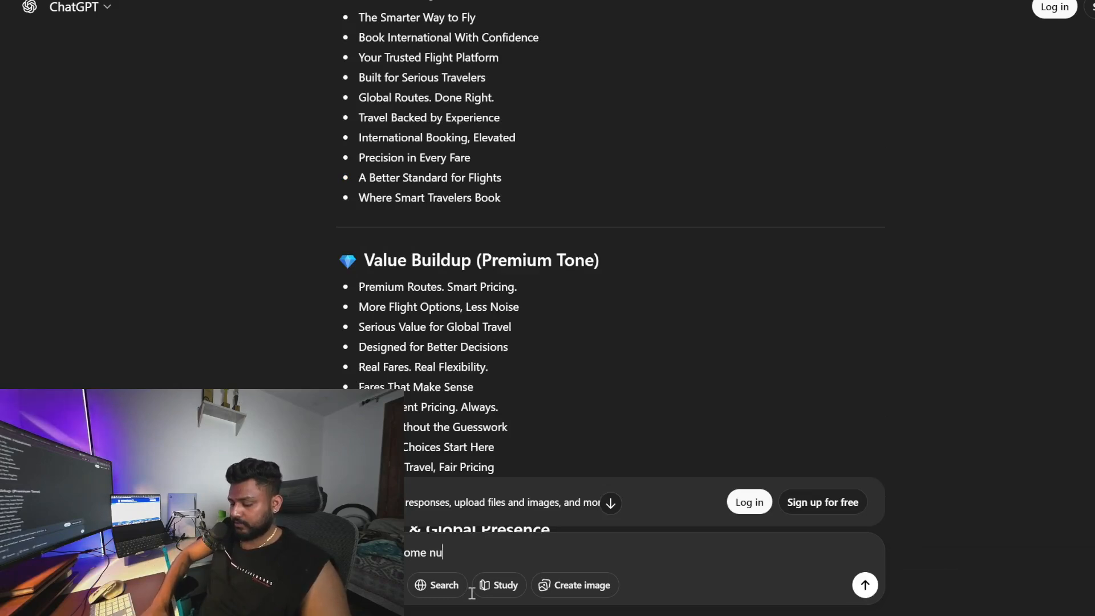
pyautogui.write('mbers')
pyautogui.press('Return')
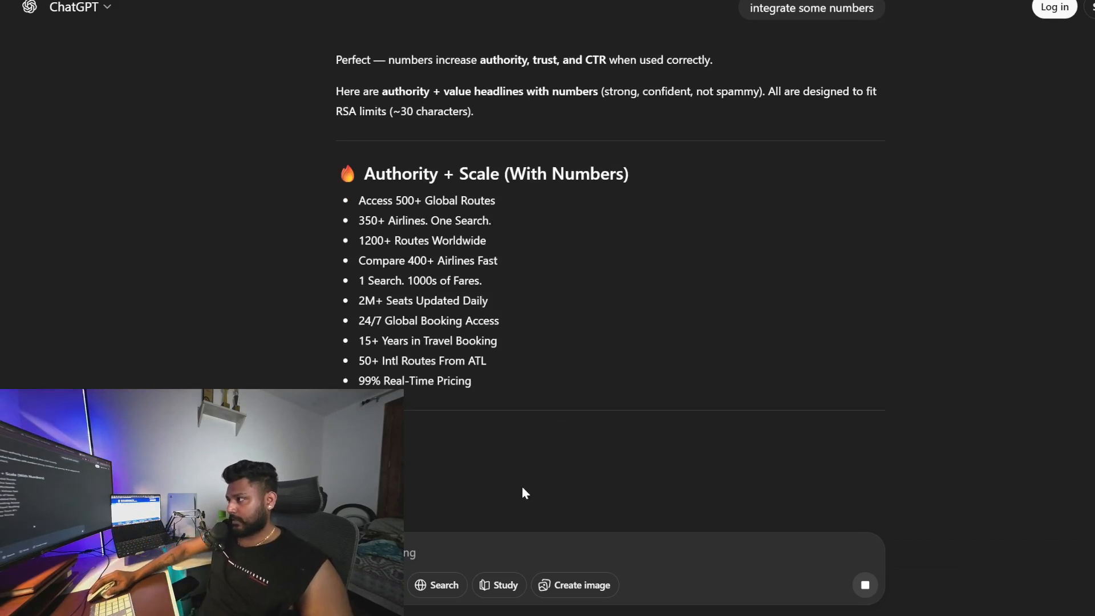
# Copy the numbered headlines 15+ Years in Travel Booking and 24/7 Global Booking Access for the ad
pyautogui.moveTo(344, 348); pyautogui.dragTo(492, 345)
pyautogui.click(498, 347)
pyautogui.tripleClick(498, 347)
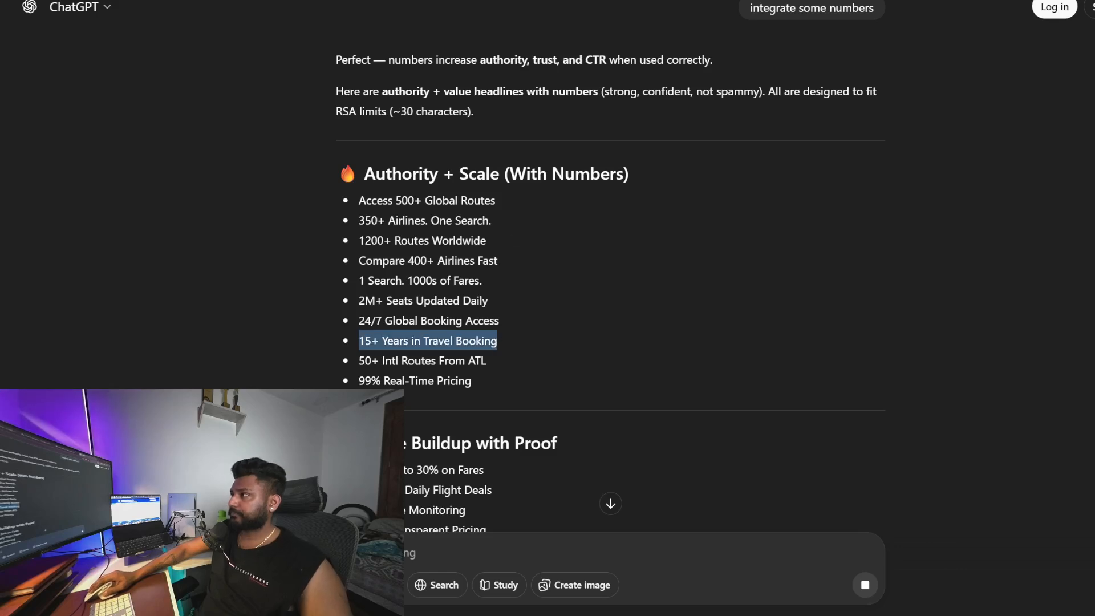
pyautogui.hotkey('ctrl', 'Tab')
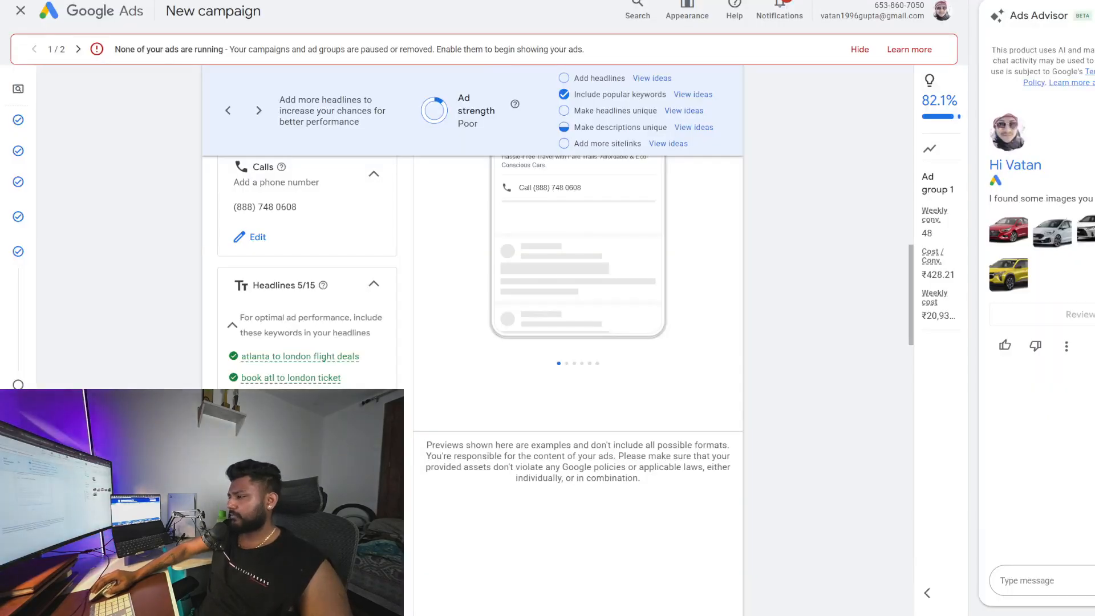
pyautogui.hotkey('ctrl', 'shift', 'Tab')
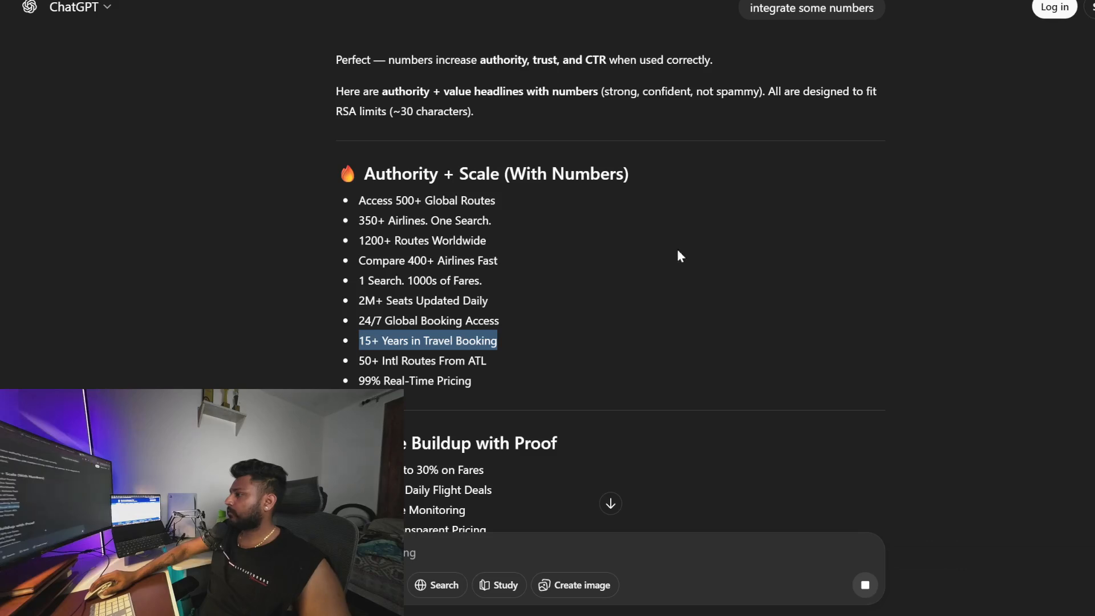
pyautogui.moveTo(362, 320); pyautogui.dragTo(500, 323)
pyautogui.tripleClick(500, 323)
pyautogui.click(500, 324)
pyautogui.tripleClick(499, 322)
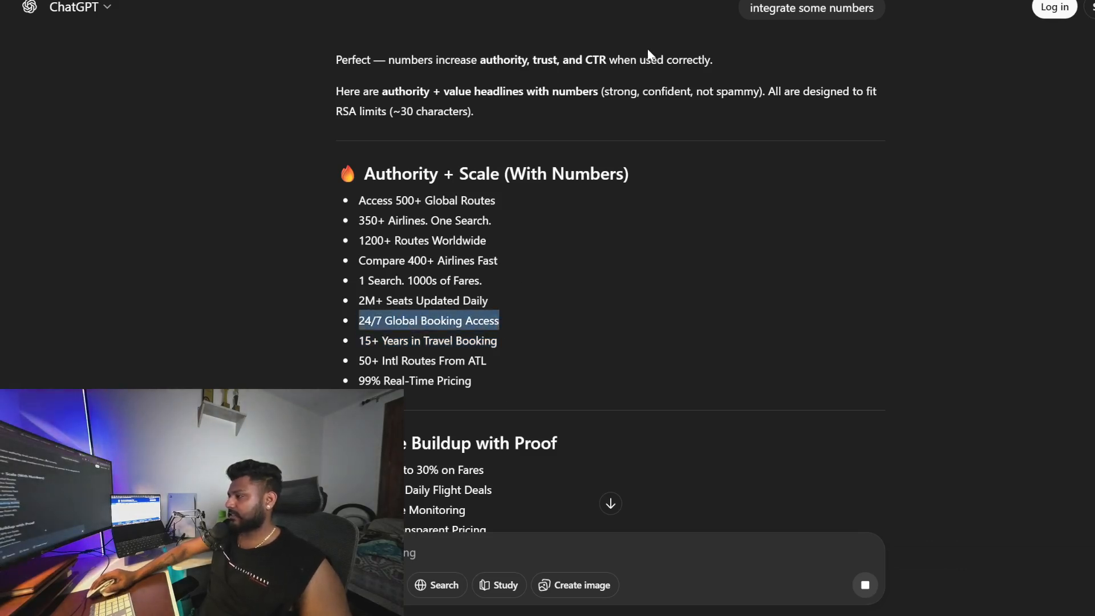
# Copy the headline 99% Real-Time Pricing while switching between ChatGPT and the ad's headlines
pyautogui.hotkey('ctrl', 'Tab')
pyautogui.scroll(-3, 307, 274)
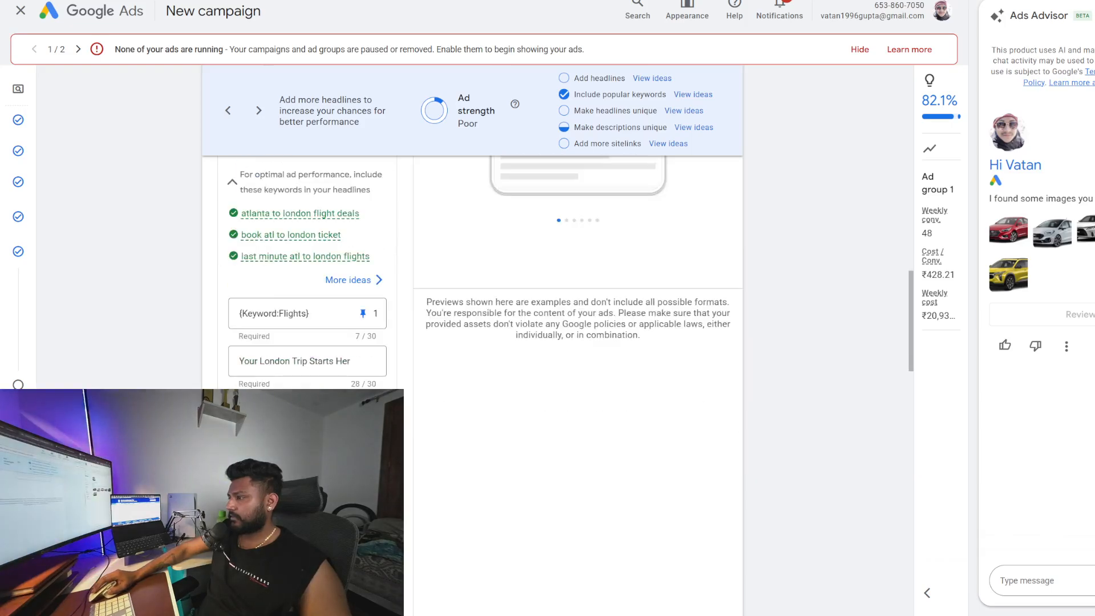
pyautogui.hotkey('alt', 'Tab')
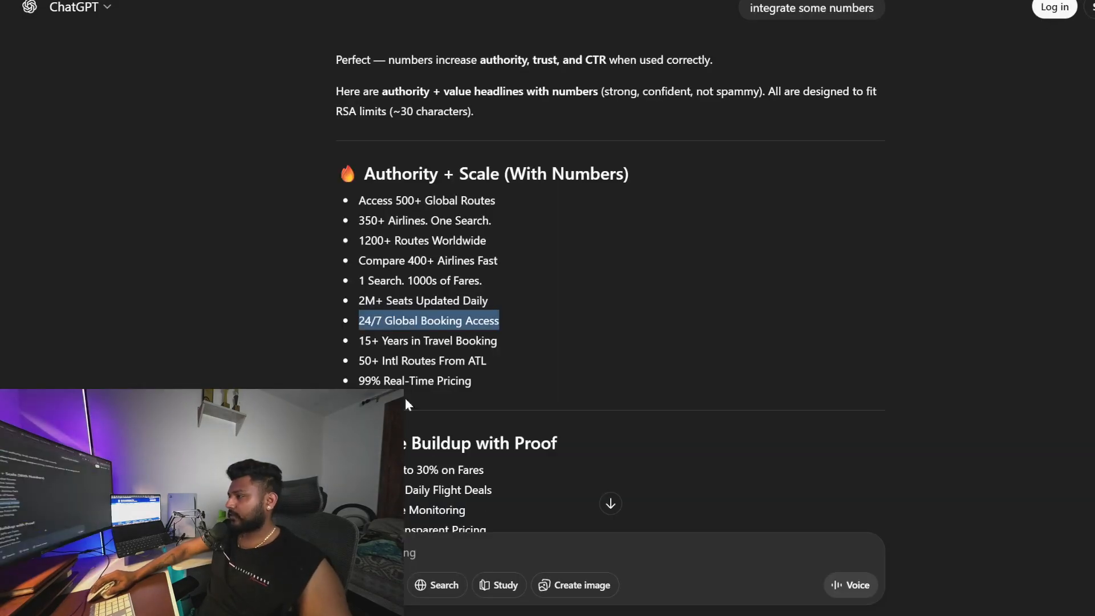
pyautogui.moveTo(359, 380); pyautogui.dragTo(471, 380)
pyautogui.hotkey('alt', 'Tab')
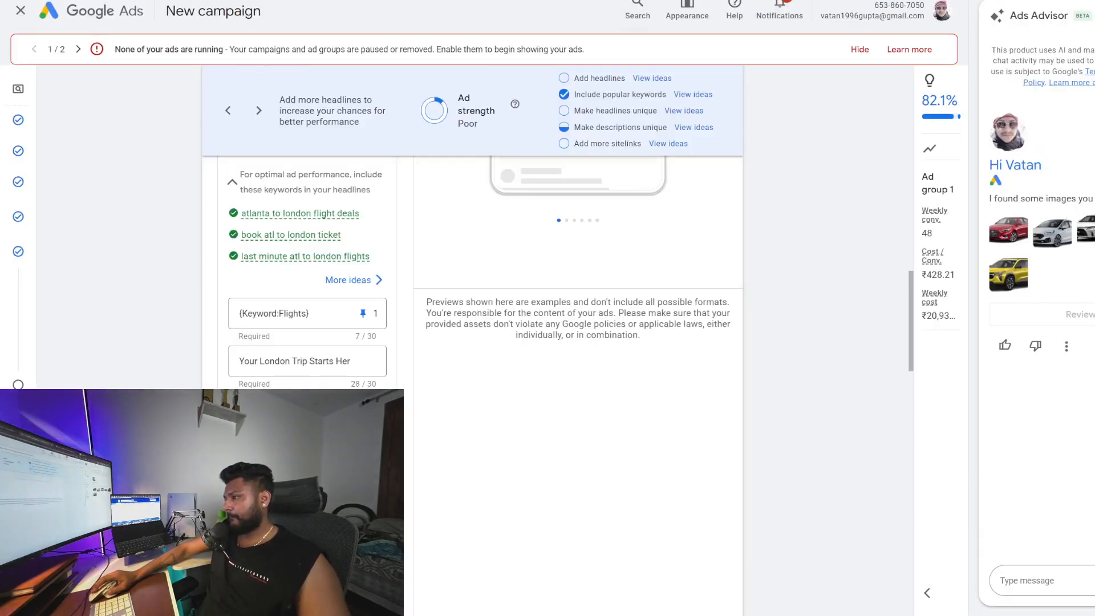
pyautogui.hotkey('alt', 'Tab')
# Ask ChatGPT for headlines with a minimum price and some offer-based headlines
pyautogui.click(436, 554)
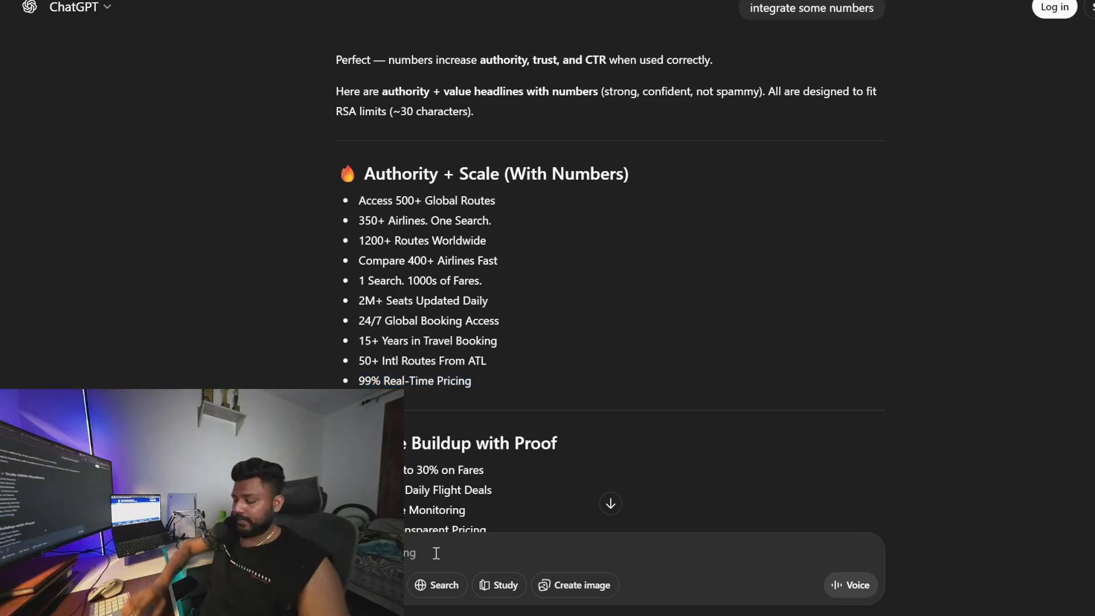
pyautogui.write('g')
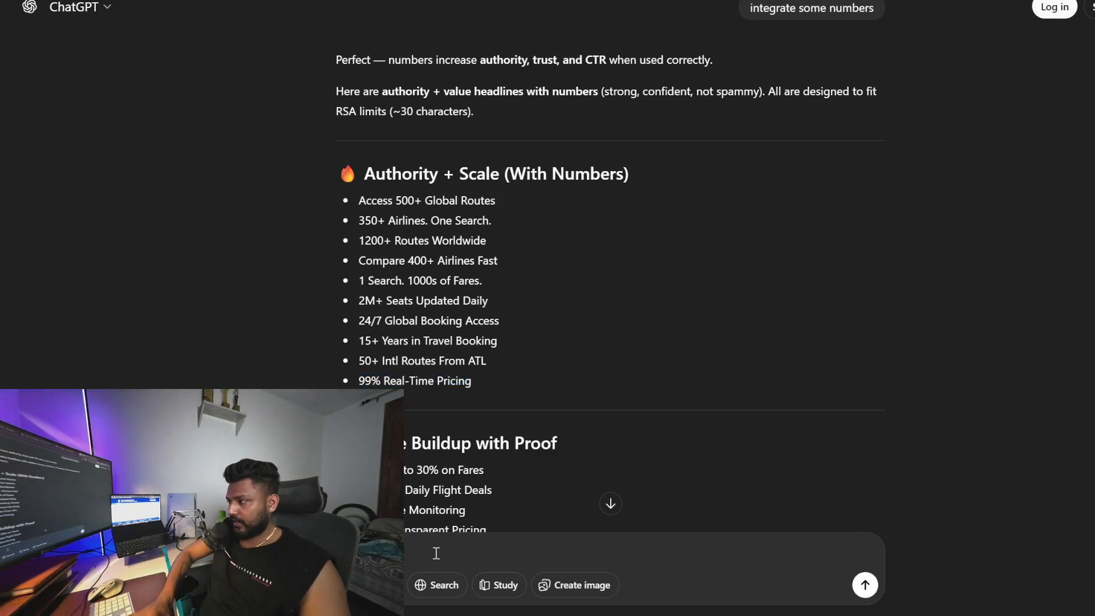
pyautogui.write('headline')
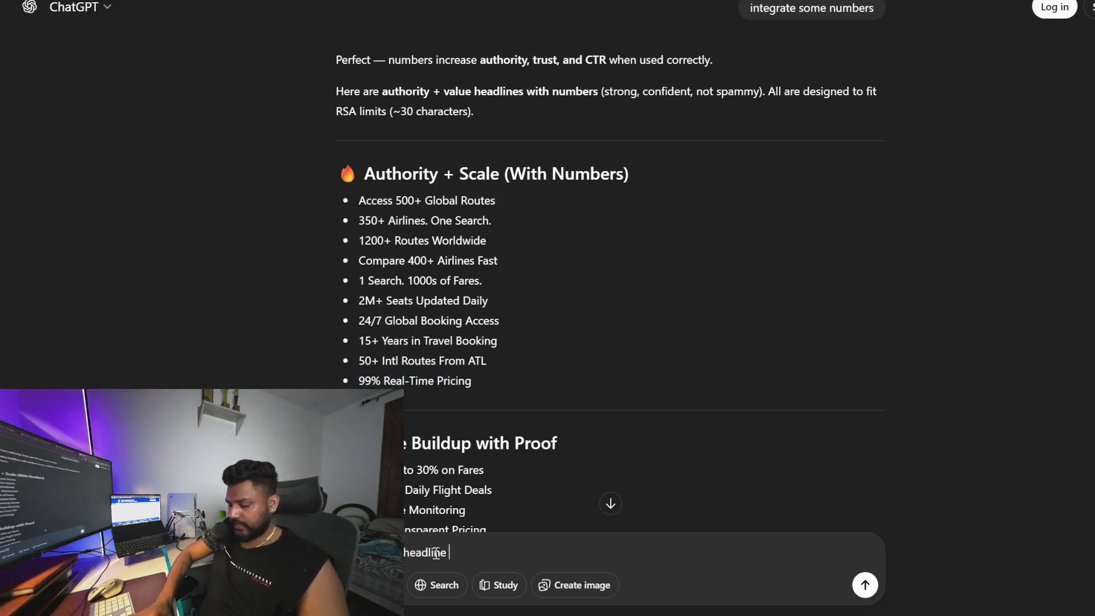
pyautogui.write(' with minimum pri')
pyautogui.press('BackSpace')
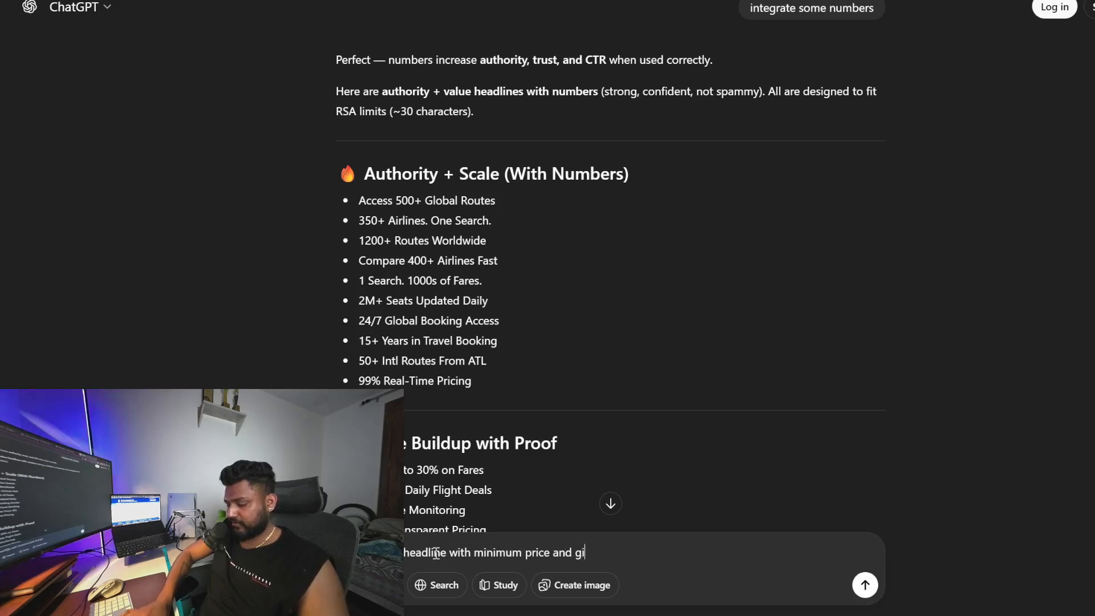
pyautogui.write('ome offer')
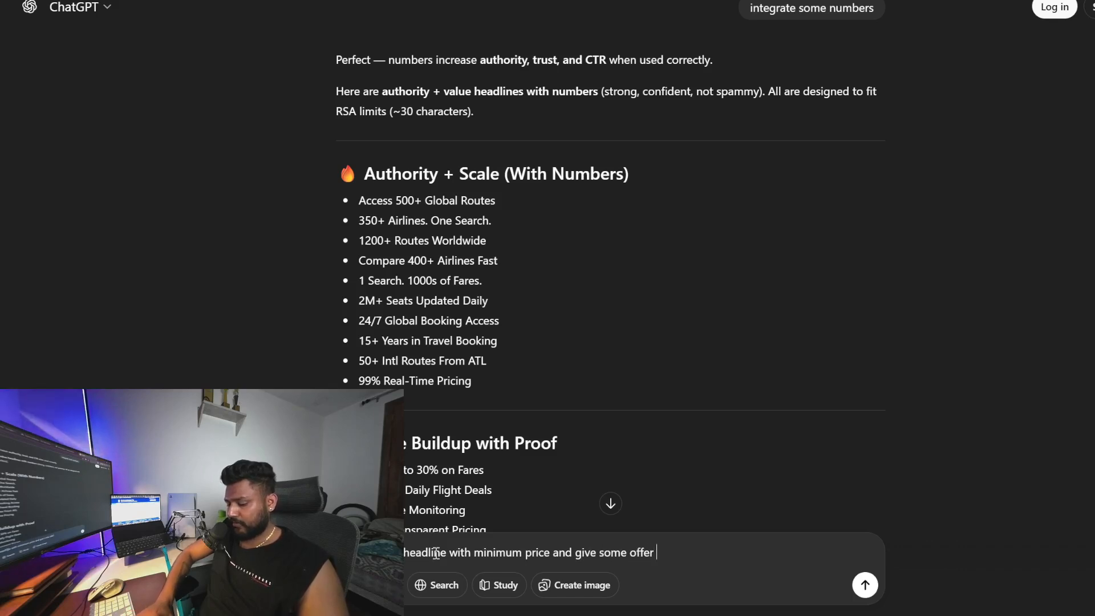
pyautogui.write(' based headlines')
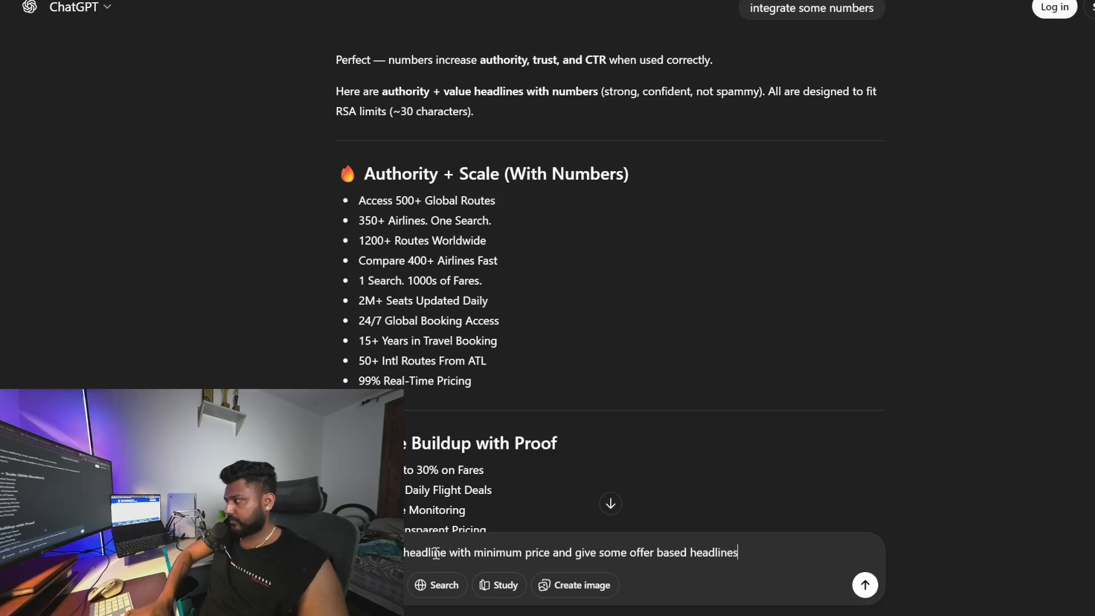
pyautogui.press('Return')
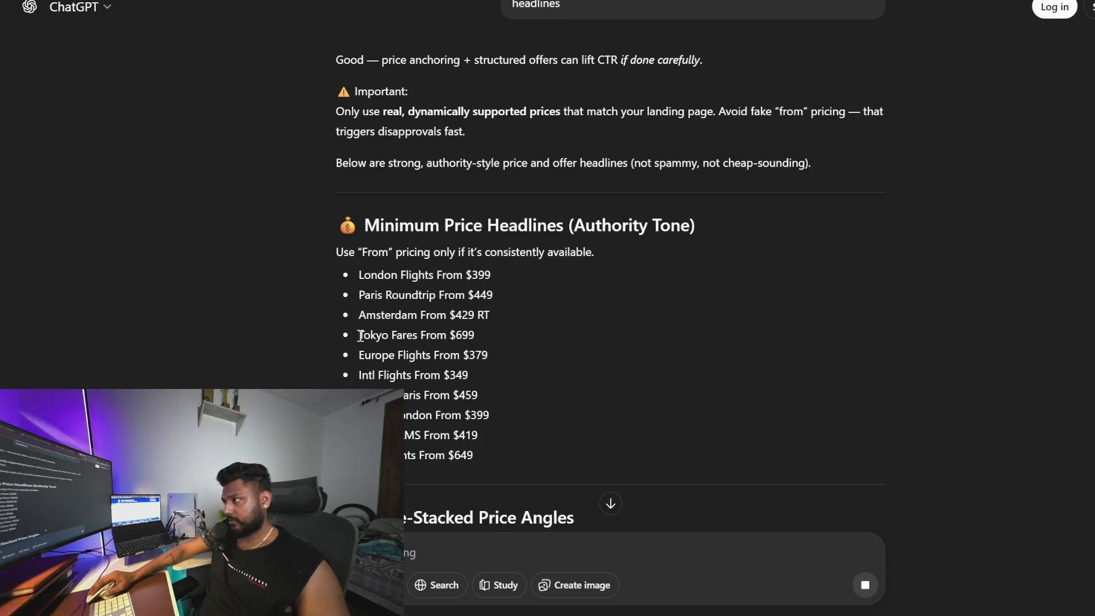
# Copy the price headlines Fares From $699 and Nonstop London From $449 from ChatGPT's answer
pyautogui.doubleClick(392, 336)
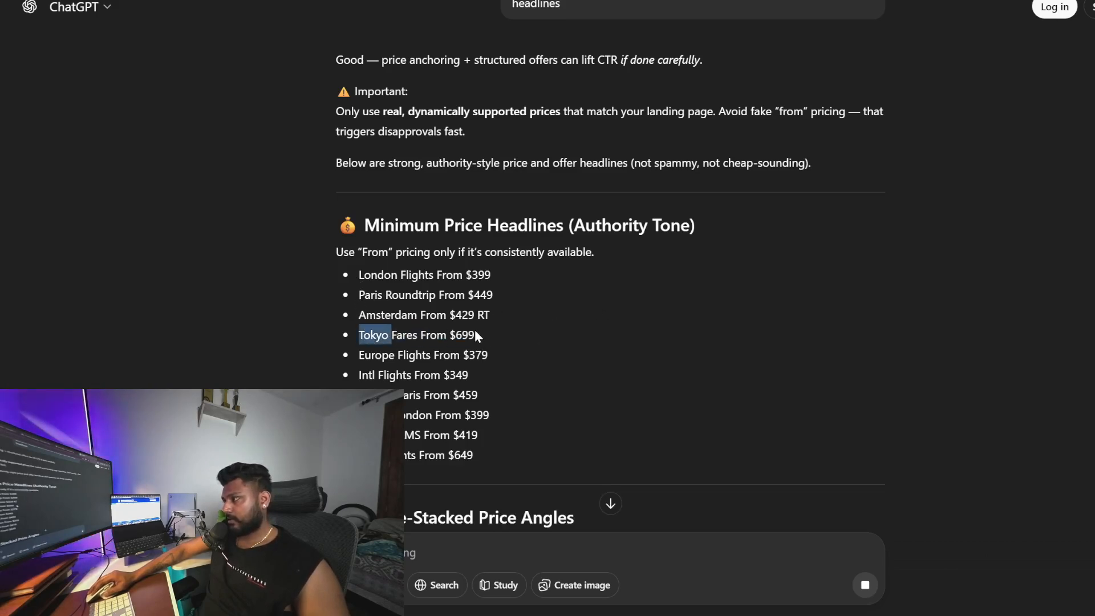
pyautogui.moveTo(392, 336); pyautogui.dragTo(474, 334)
pyautogui.hotkey('ctrl', 'Tab')
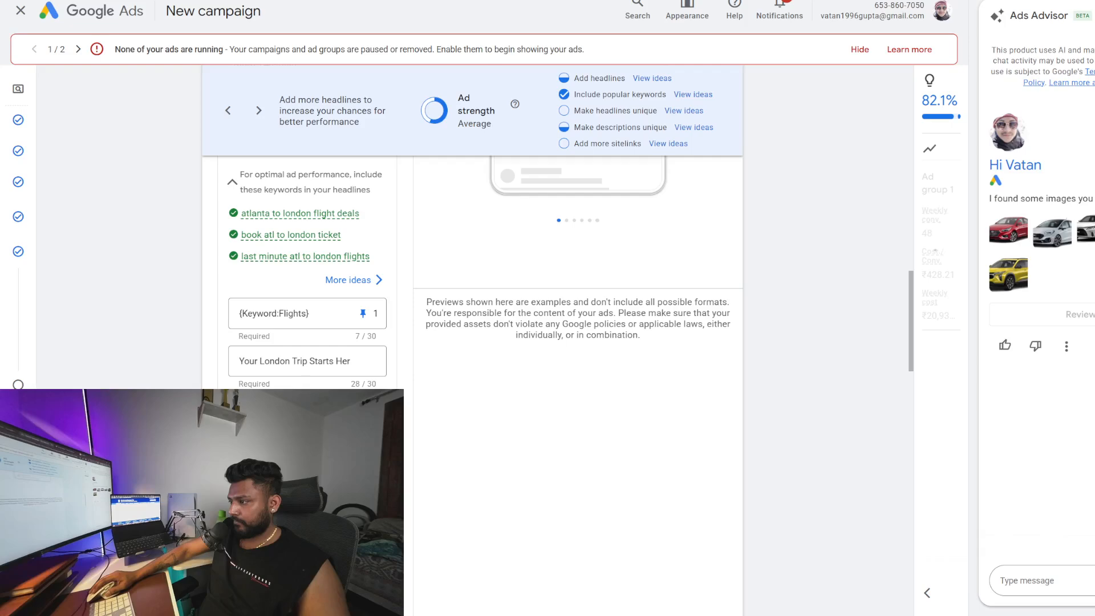
pyautogui.scroll(10, 613, 357)
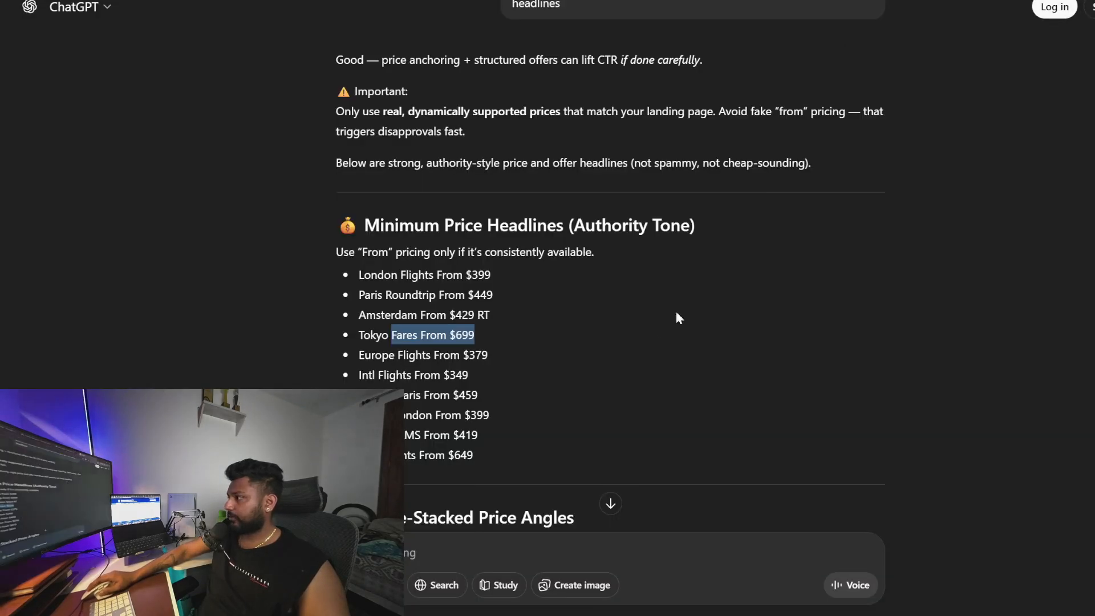
pyautogui.scroll(-3, 676, 310)
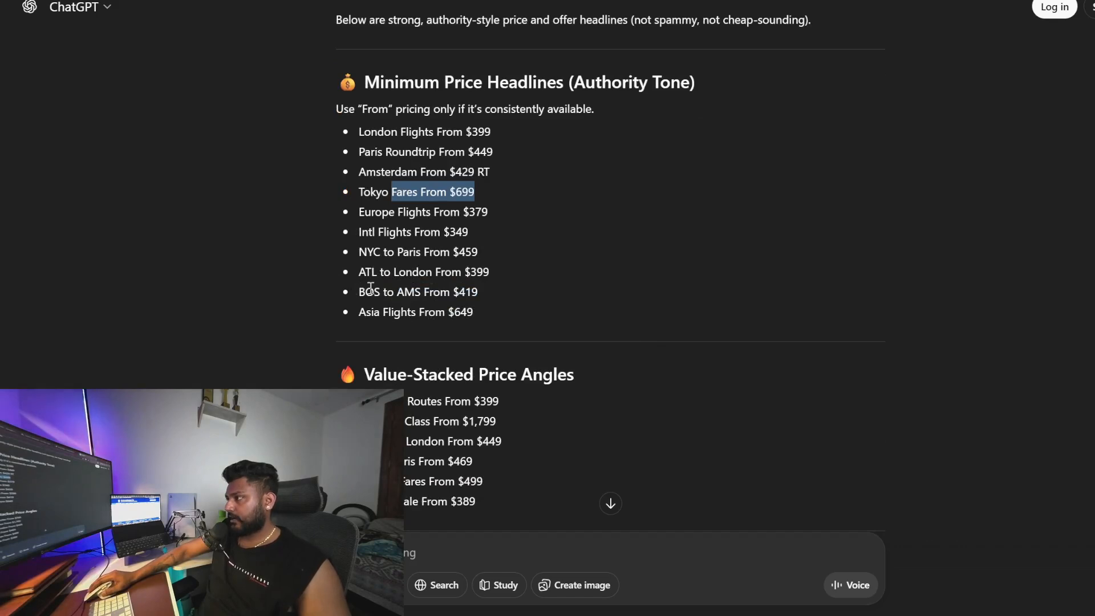
pyautogui.scroll(-3, 417, 437)
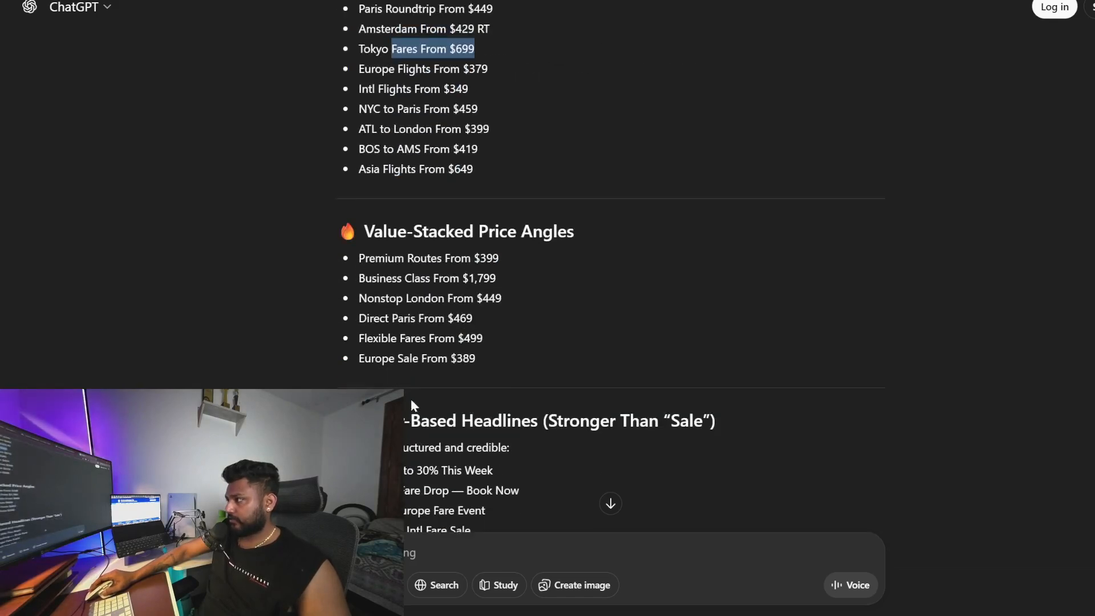
pyautogui.moveTo(351, 297); pyautogui.dragTo(505, 300)
pyautogui.click(343, 1)
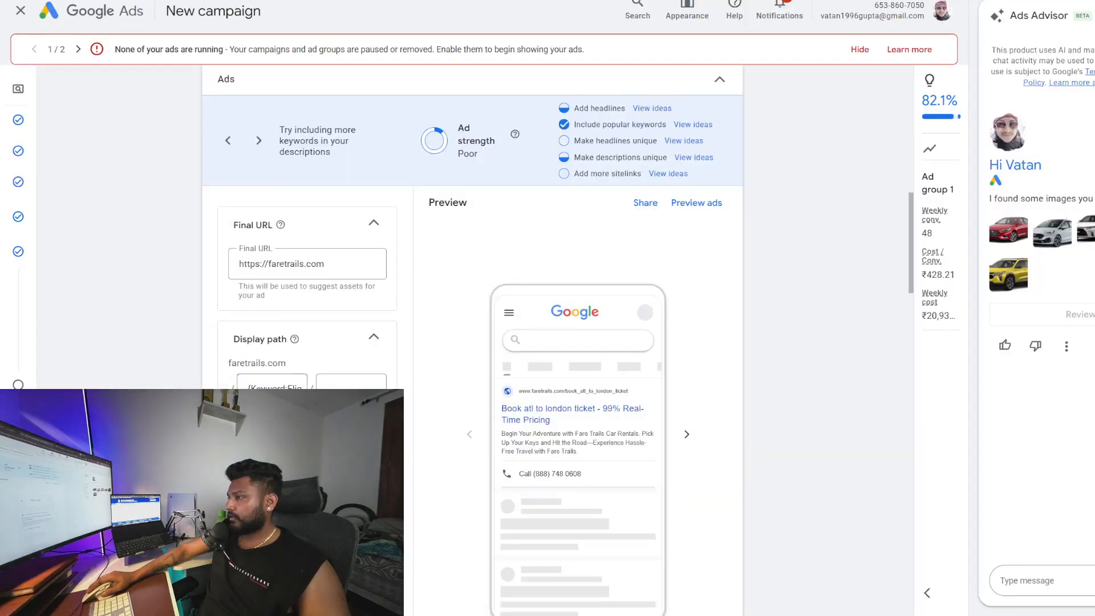
# Ask ChatGPT to generate an ad description
pyautogui.scroll(-6, 472, 285)
pyautogui.scroll(-3, 472, 285)
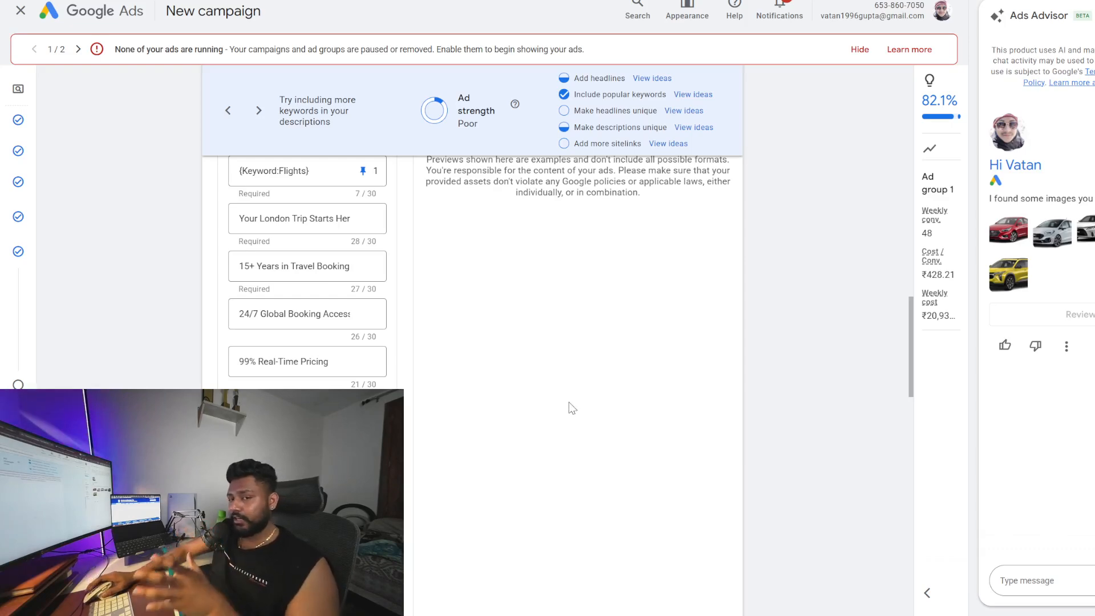
pyautogui.scroll(-4, 595, 342)
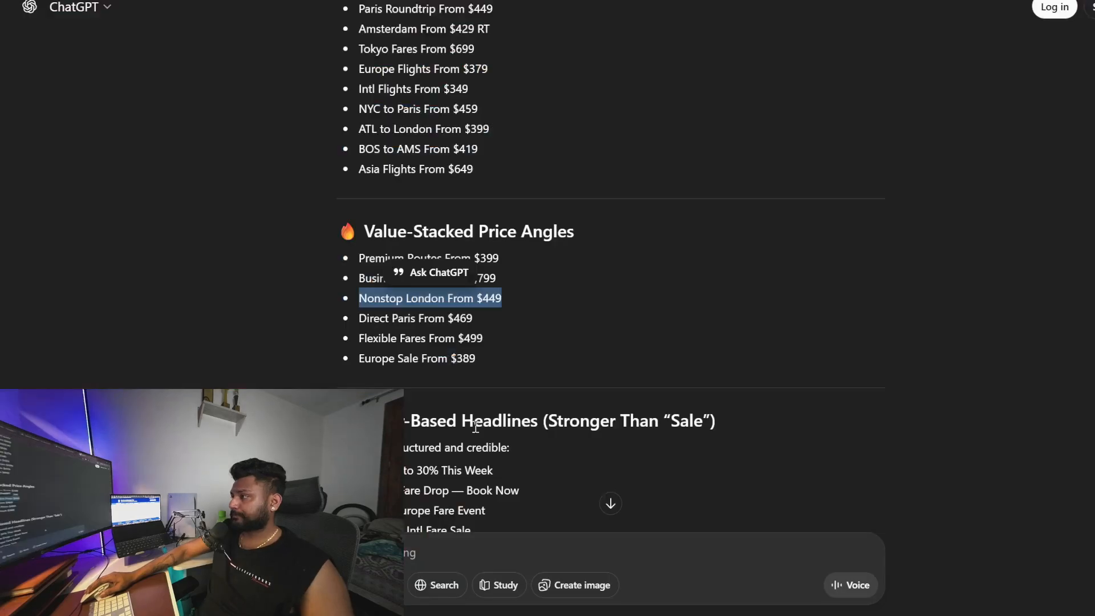
pyautogui.click(409, 550)
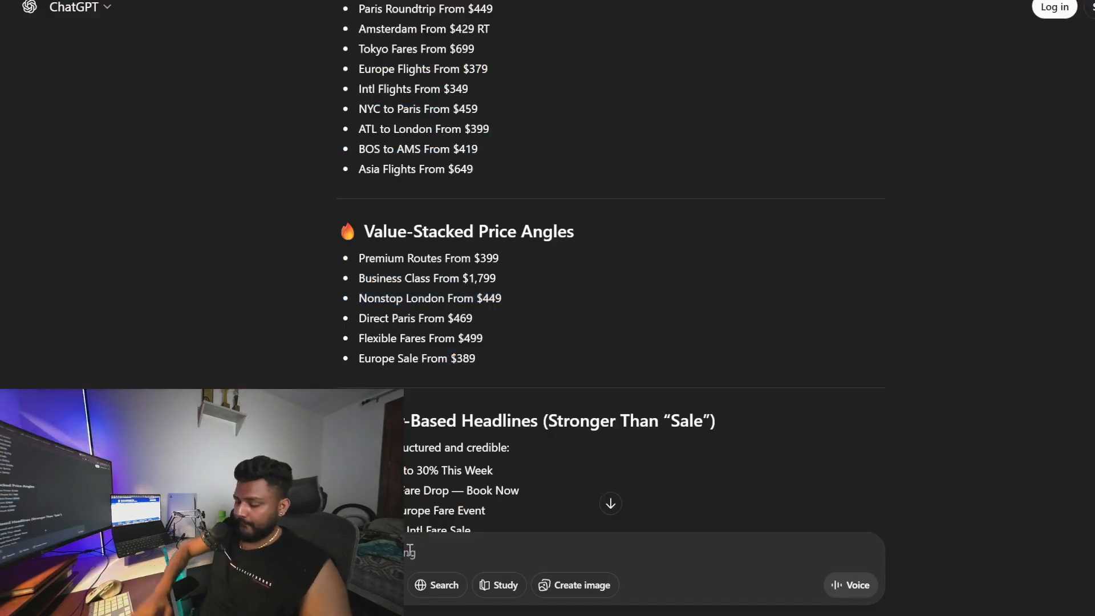
pyautogui.write('give')
pyautogui.write('e a d')
pyautogui.write('escription')
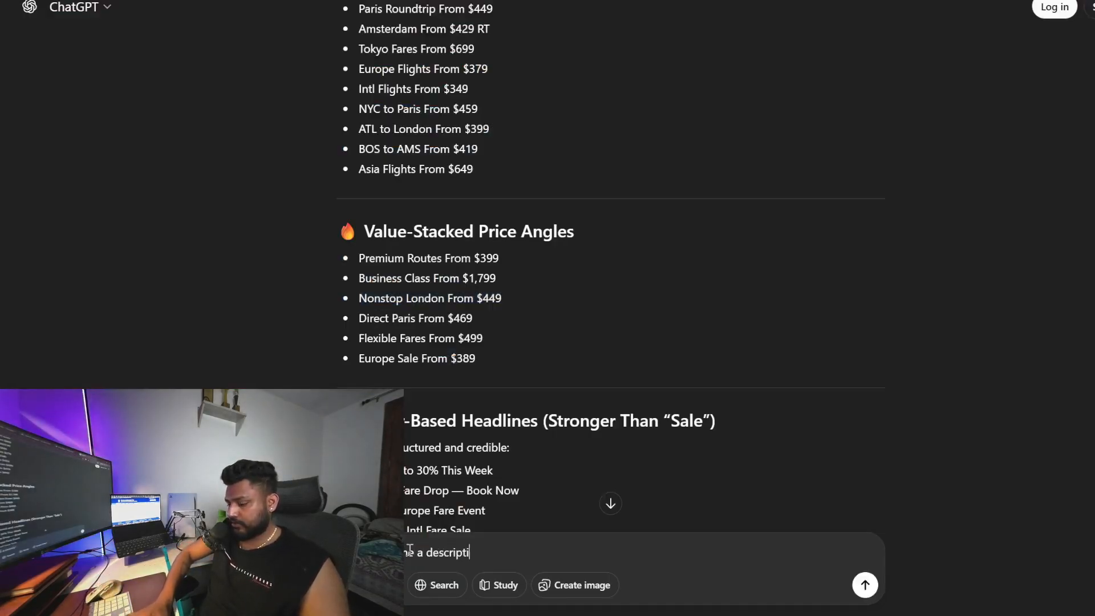
pyautogui.press('Return')
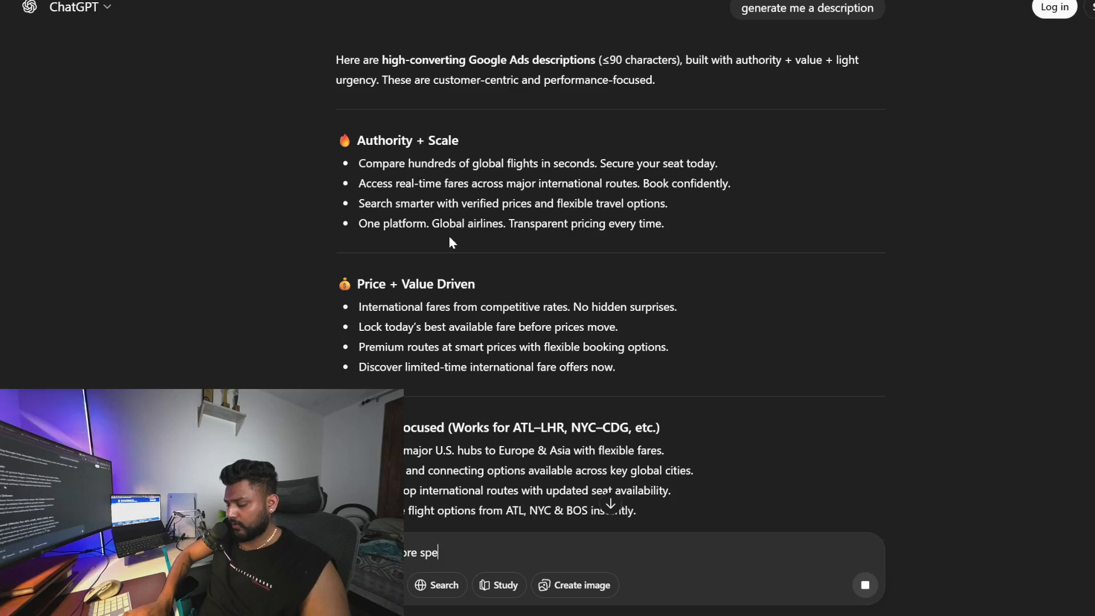
# Ask ChatGPT to make the descriptions more specific for calls
pyautogui.write('or calls')
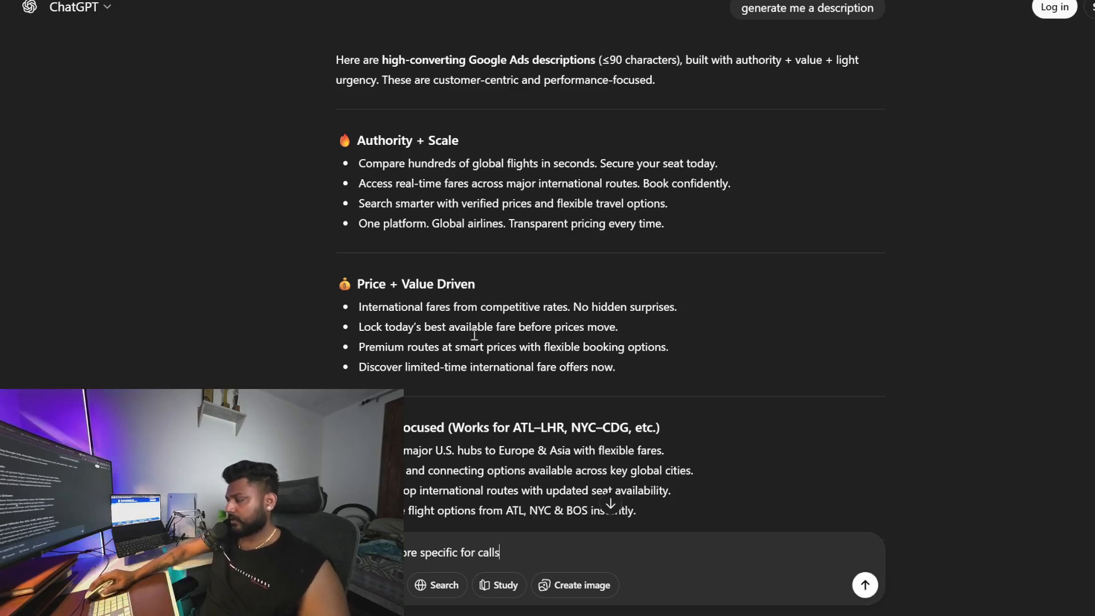
pyautogui.scroll(-5, 618, 405)
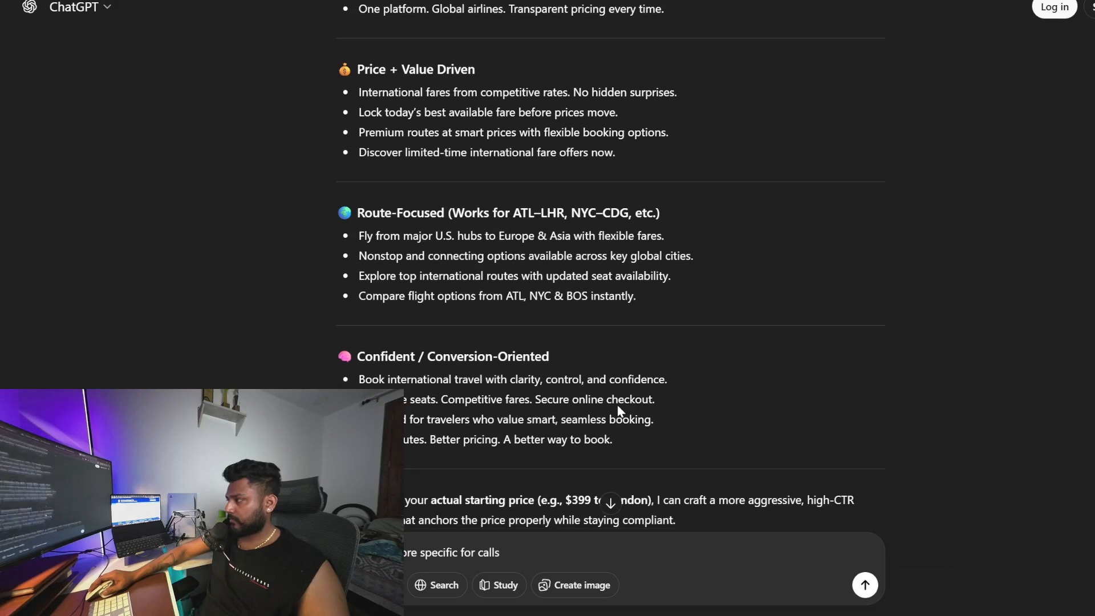
pyautogui.press('Return')
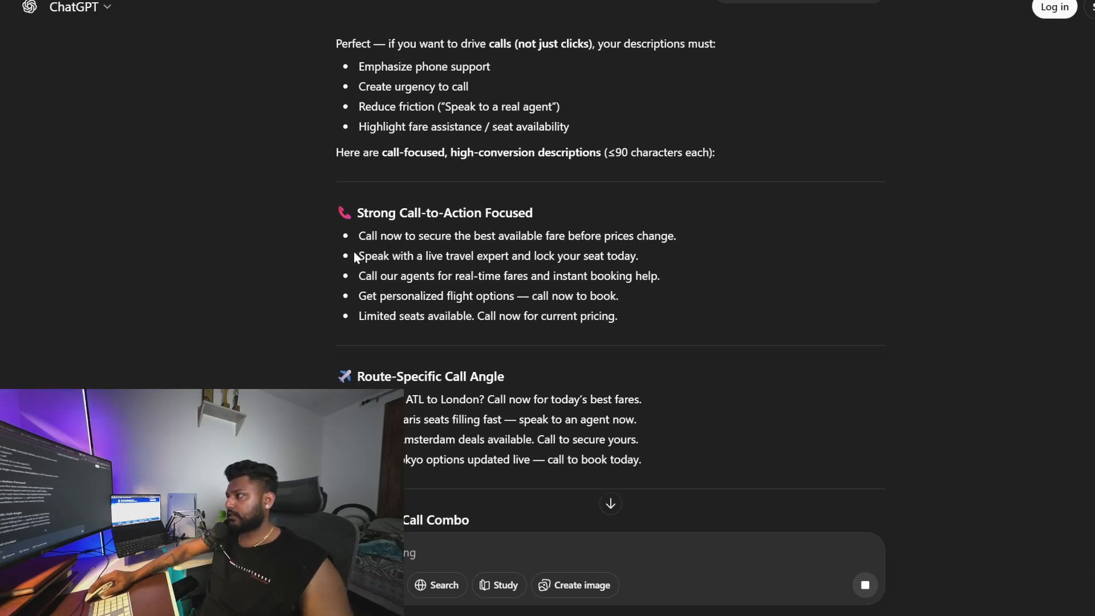
# Copy the description Call our agents for real-time fares and instant booking help. for the ad
pyautogui.moveTo(360, 279); pyautogui.dragTo(653, 275)
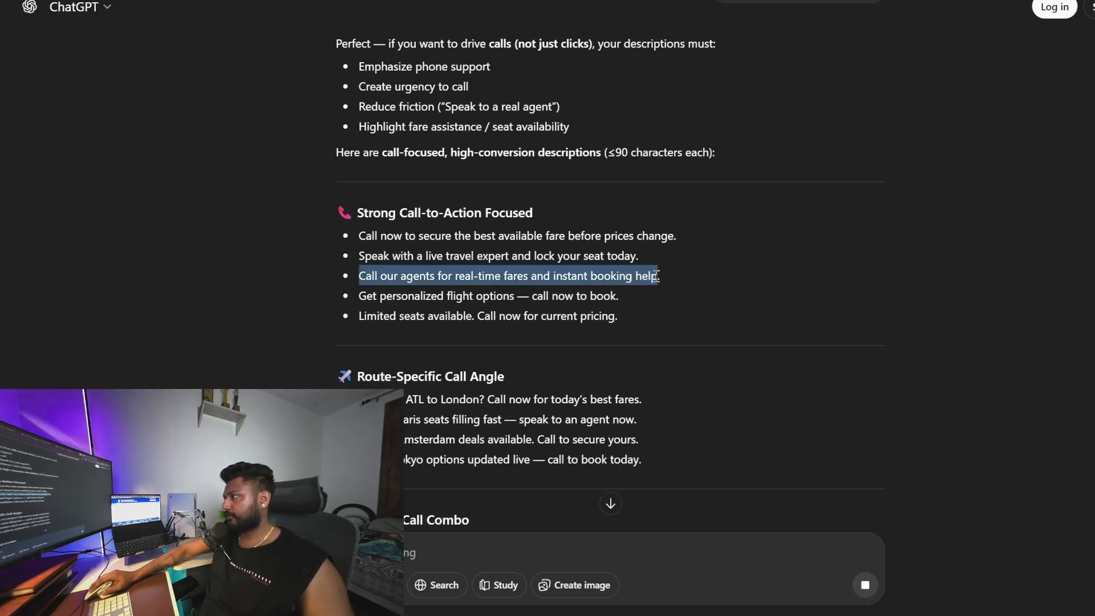
pyautogui.click(594, 280)
pyautogui.tripleClick(593, 280)
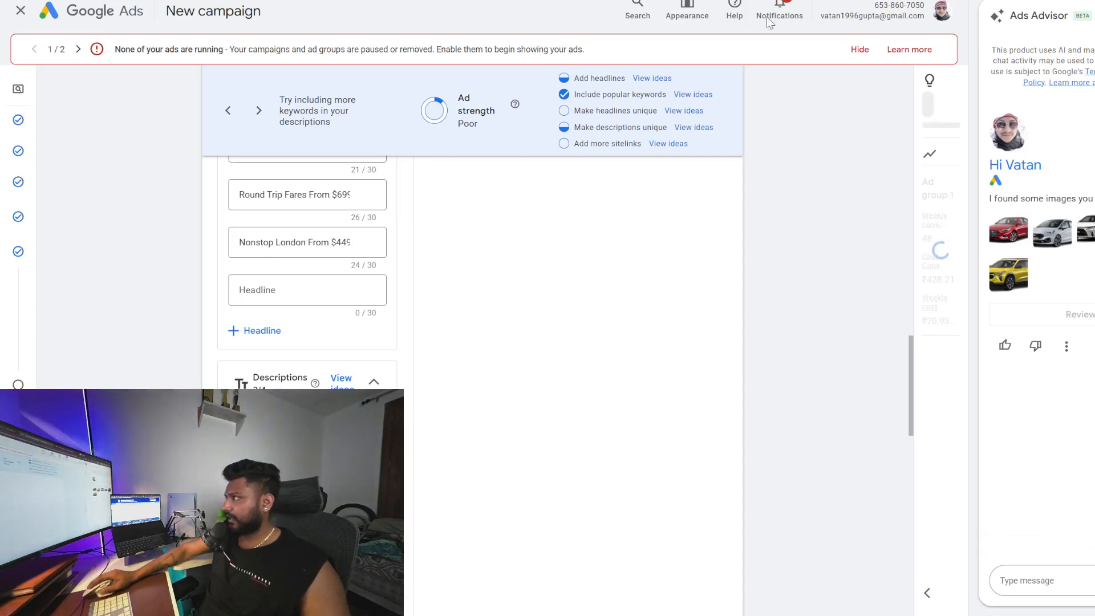
pyautogui.click(799, 1)
pyautogui.scroll(-1, 467, 316)
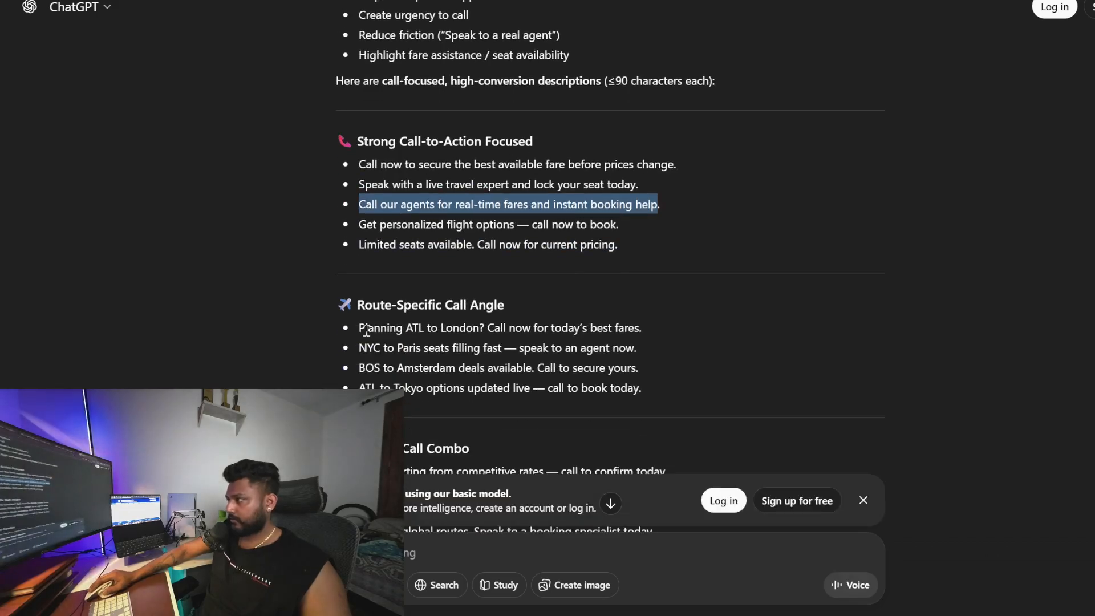
# Copy the description International deals available now. Call before they're gone. into the ad's descriptions
pyautogui.moveTo(357, 328); pyautogui.dragTo(723, 330)
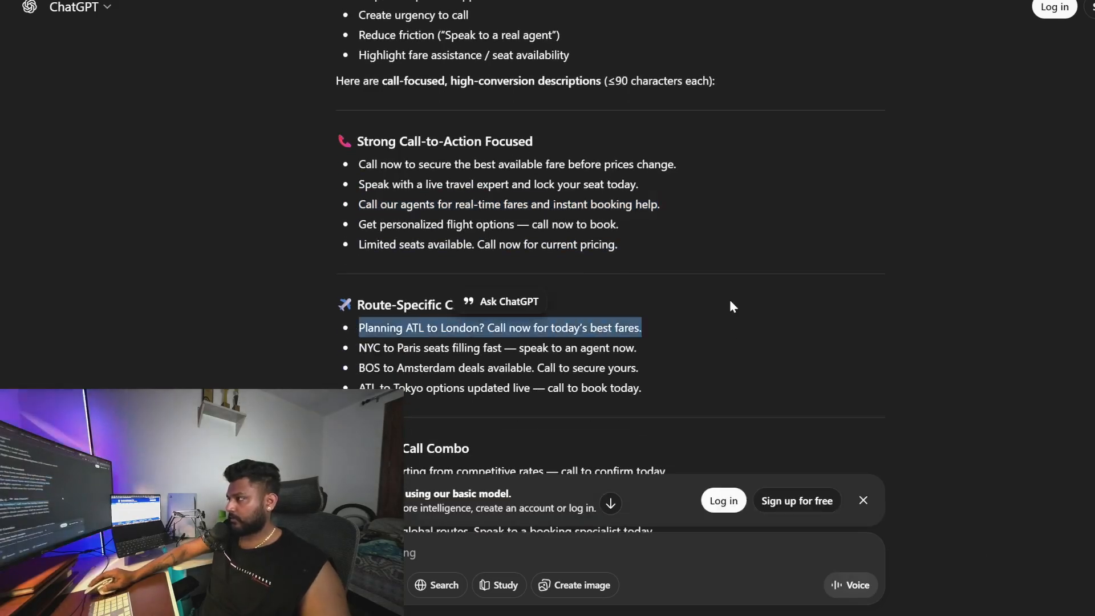
pyautogui.scroll(-6, 437, 384)
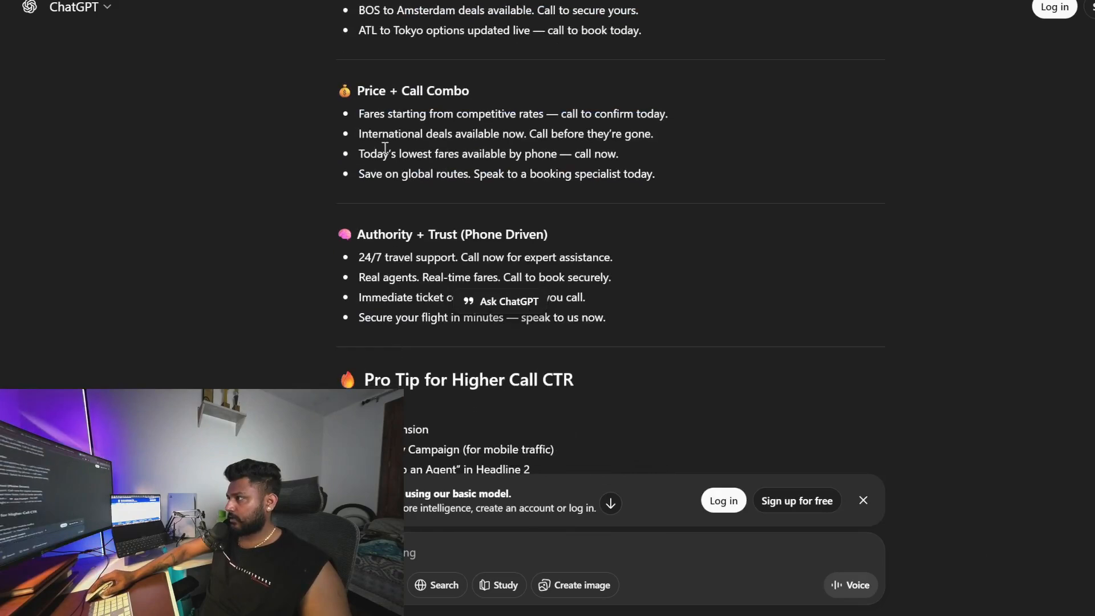
pyautogui.moveTo(370, 134); pyautogui.dragTo(672, 133)
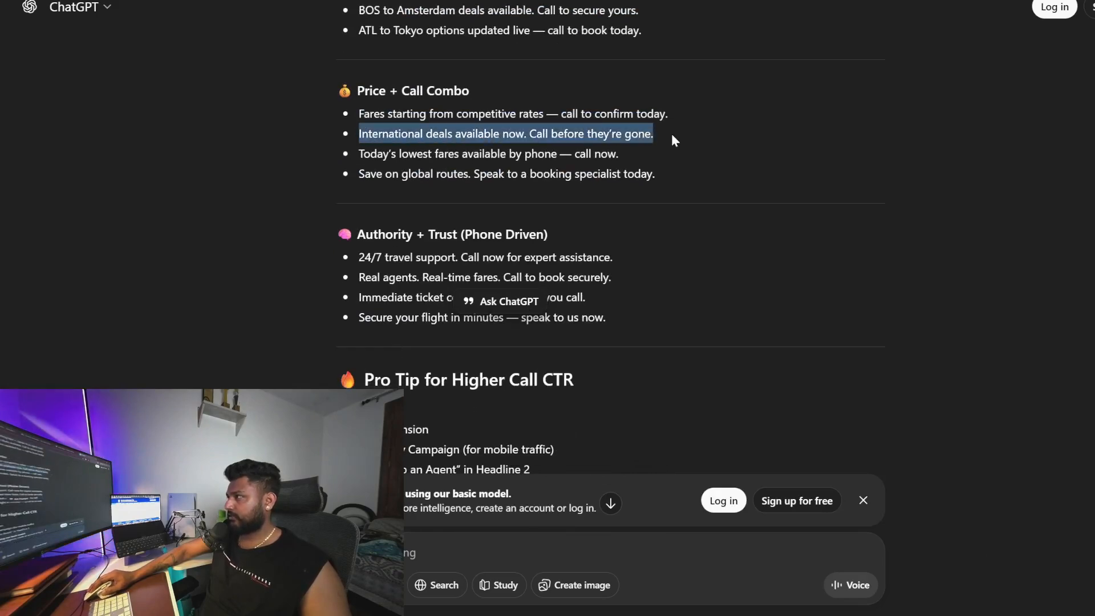
pyautogui.hotkey('alt', 'Tab')
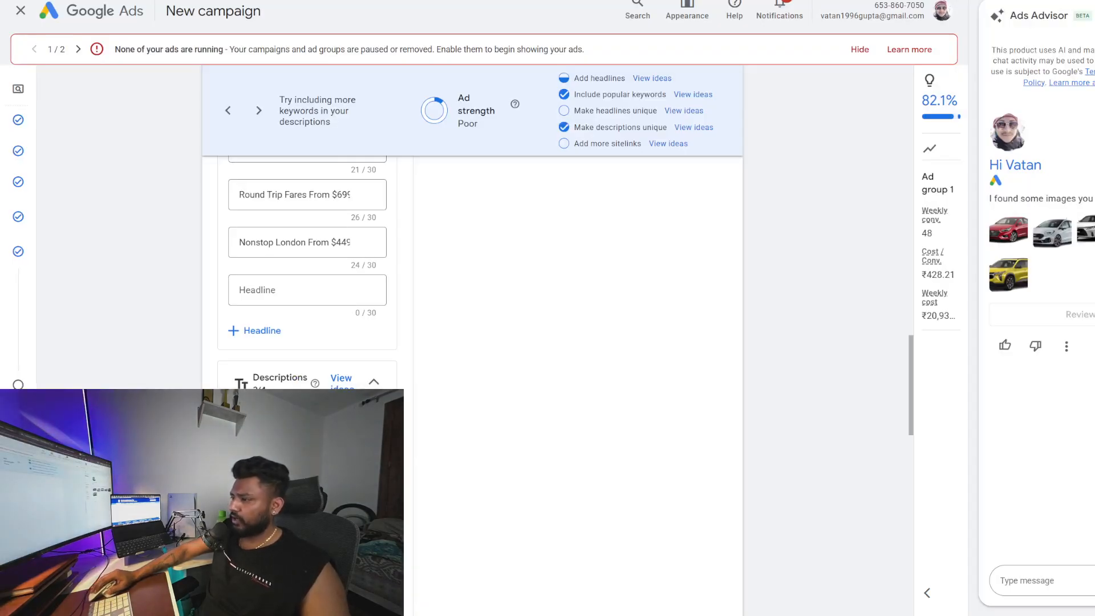
pyautogui.scroll(-9, 491, 452)
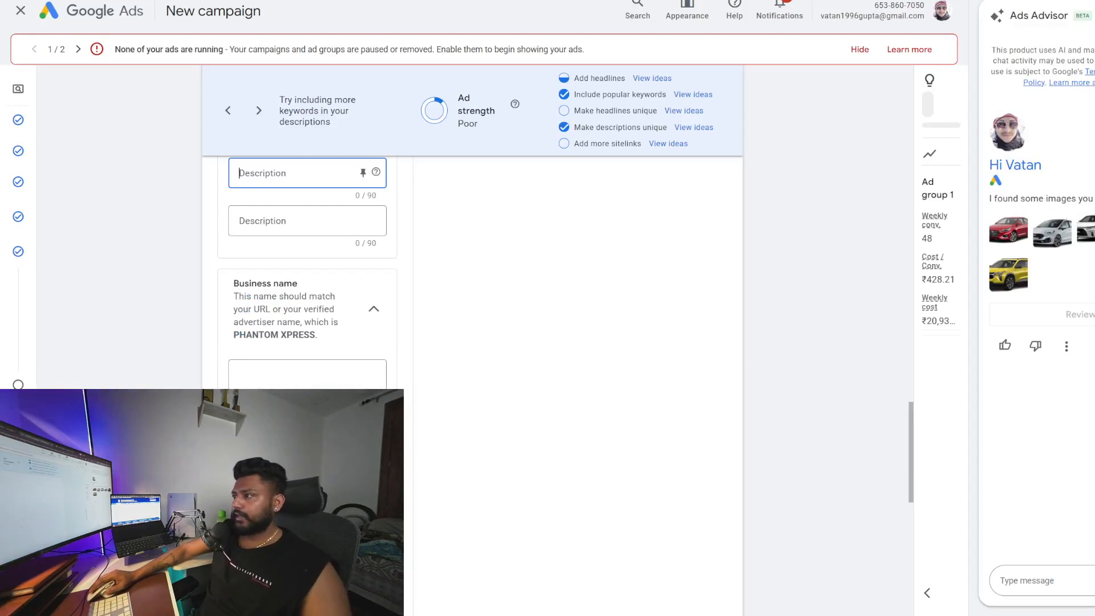
pyautogui.scroll(-8, 316, 313)
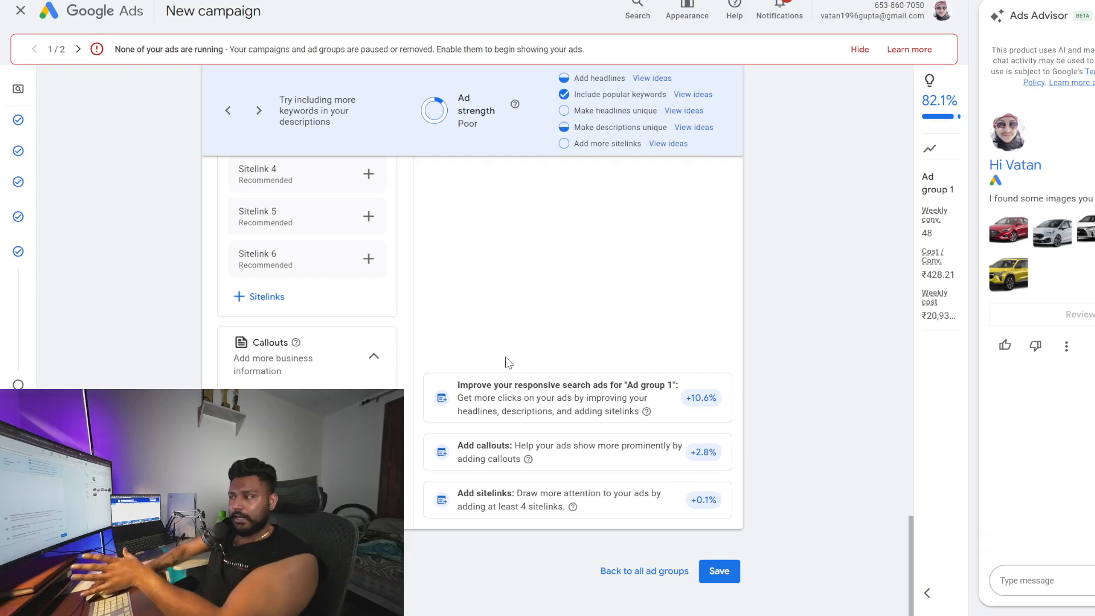
# Add campaign-level callouts 24/7 Support and 4.8 Star Rated and save them
pyautogui.click(266, 403)
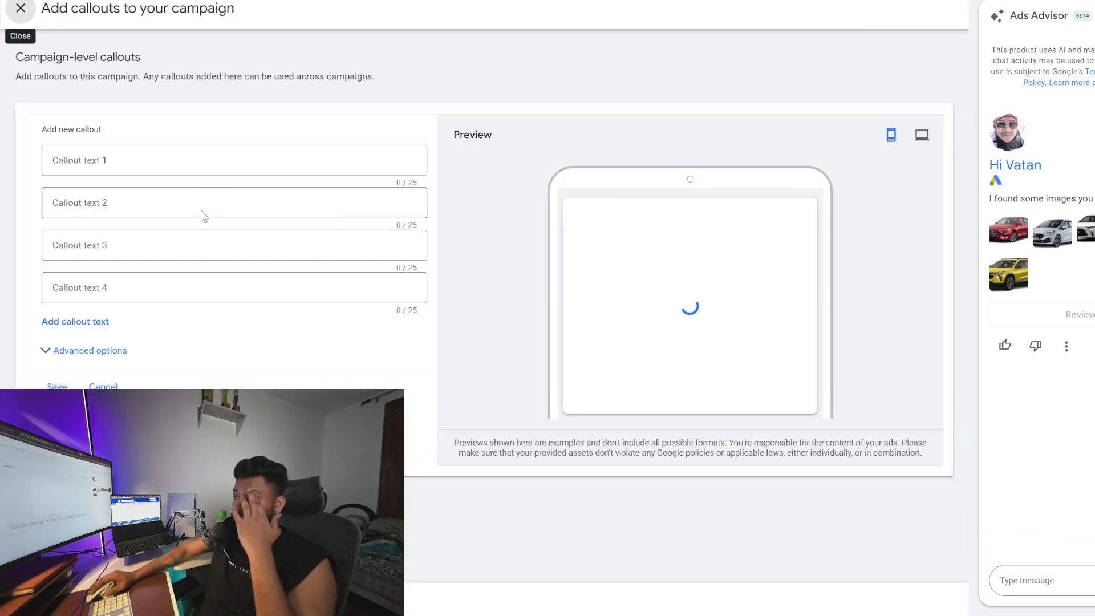
pyautogui.click(208, 159)
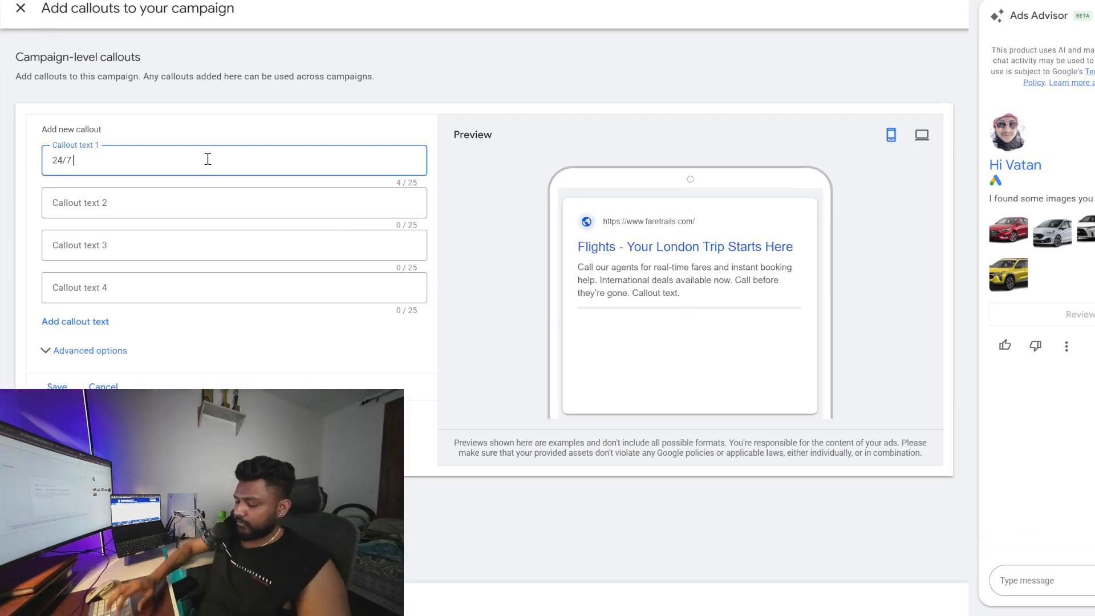
pyautogui.write('24/7 Support')
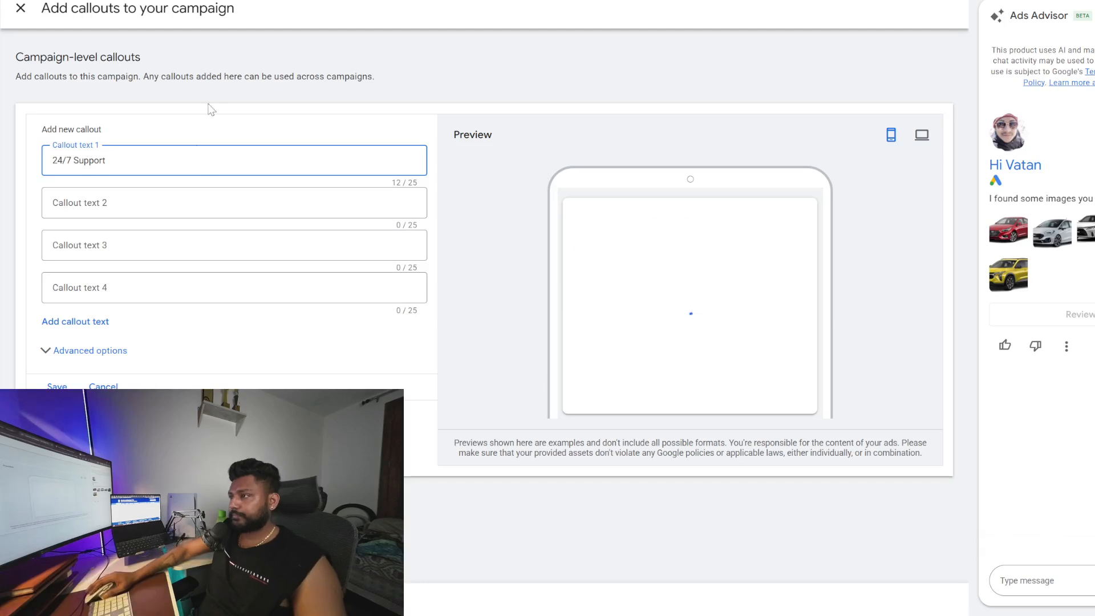
pyautogui.click(168, 204)
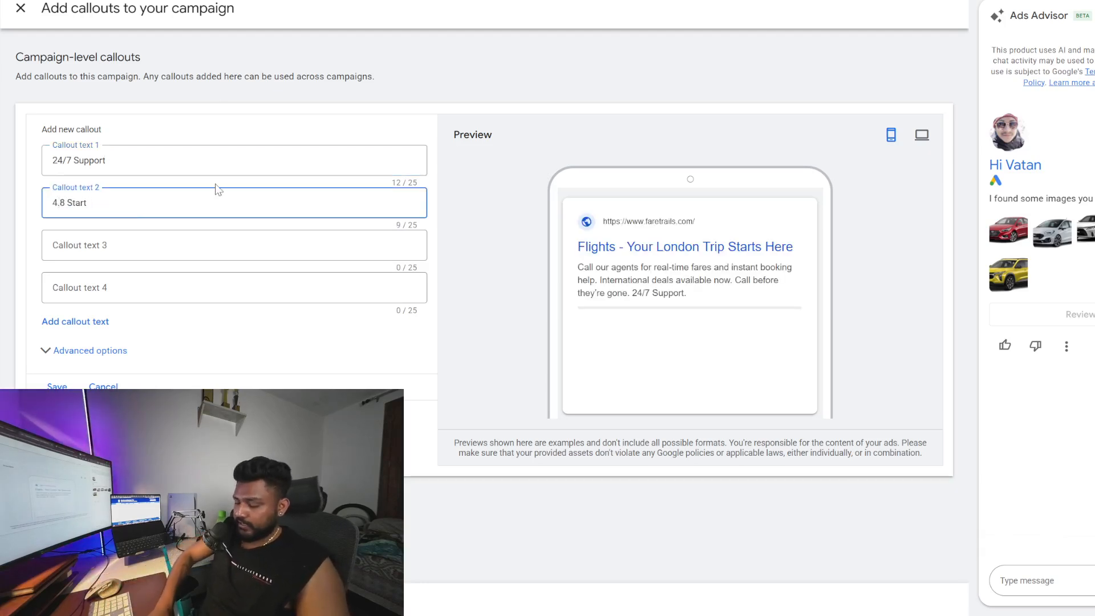
pyautogui.write('4.8 Start')
pyautogui.press('BackSpace')
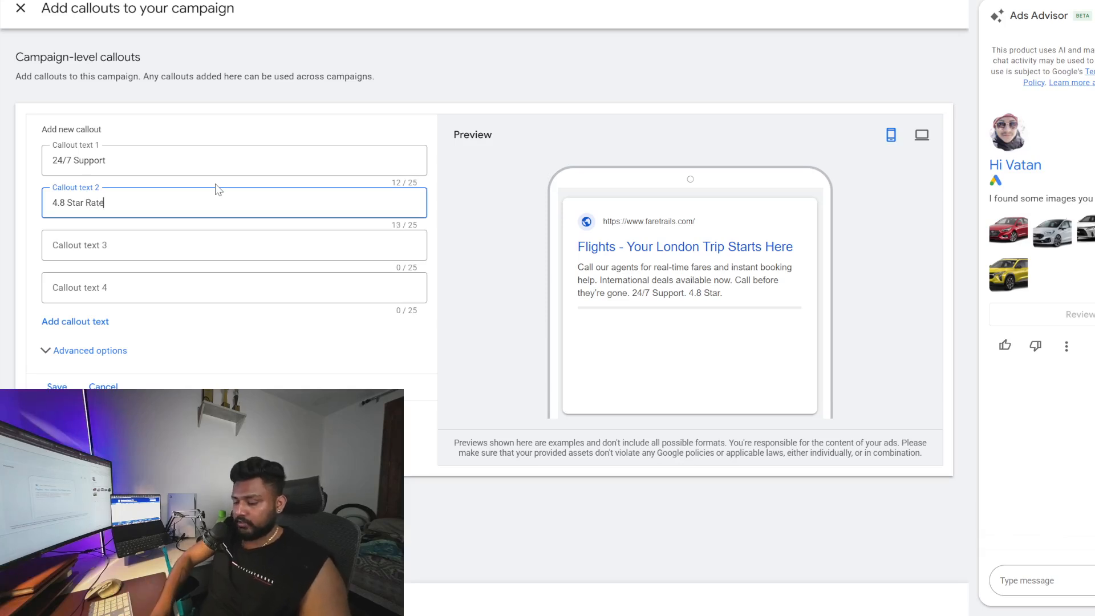
pyautogui.click(590, 426)
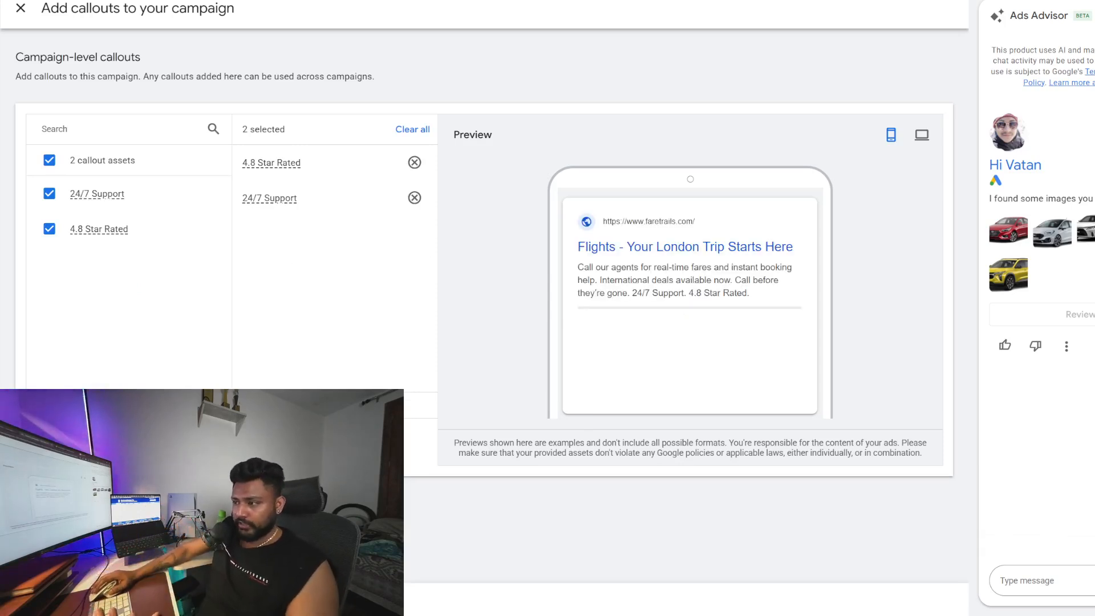
pyautogui.click(37, 599)
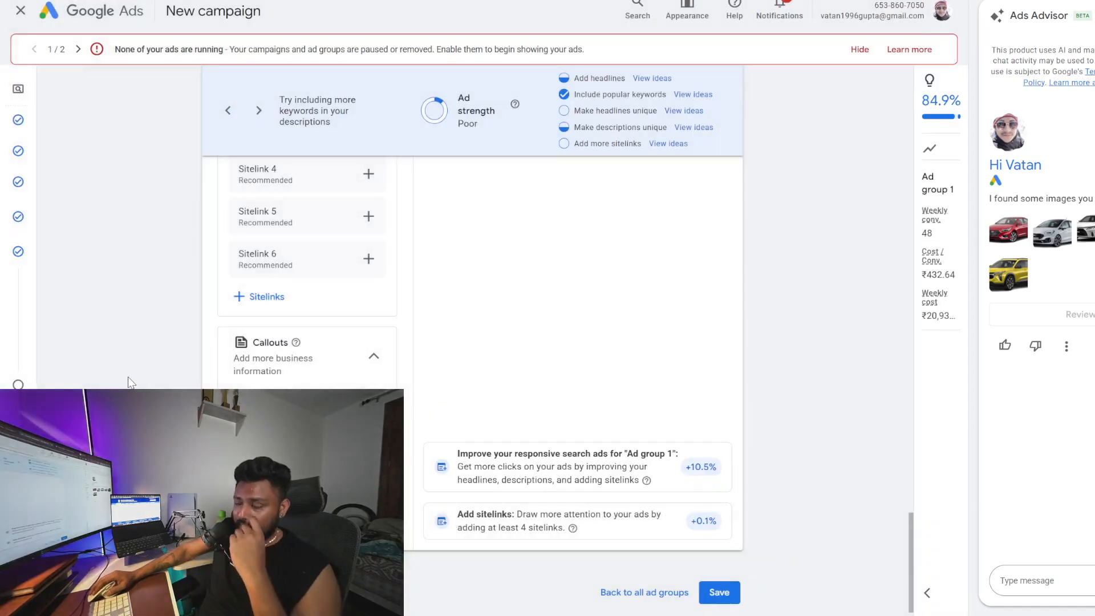
# Examine the landing page's booking form fields in the mobile preview
pyautogui.scroll(10, 308, 285)
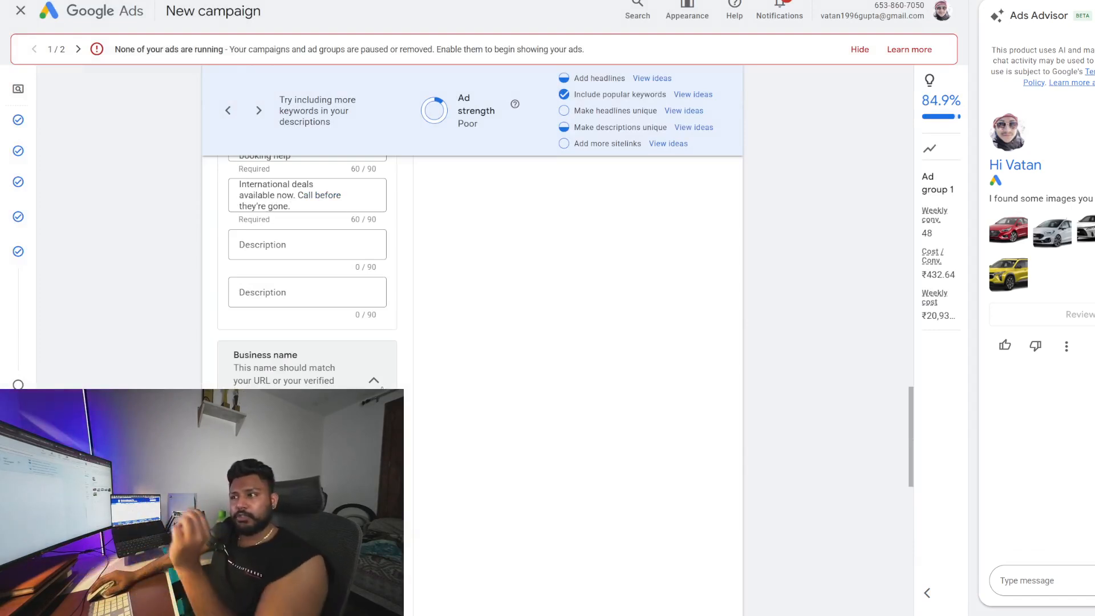
pyautogui.scroll(2, 839, 386)
pyautogui.hotkey('alt', 'Tab')
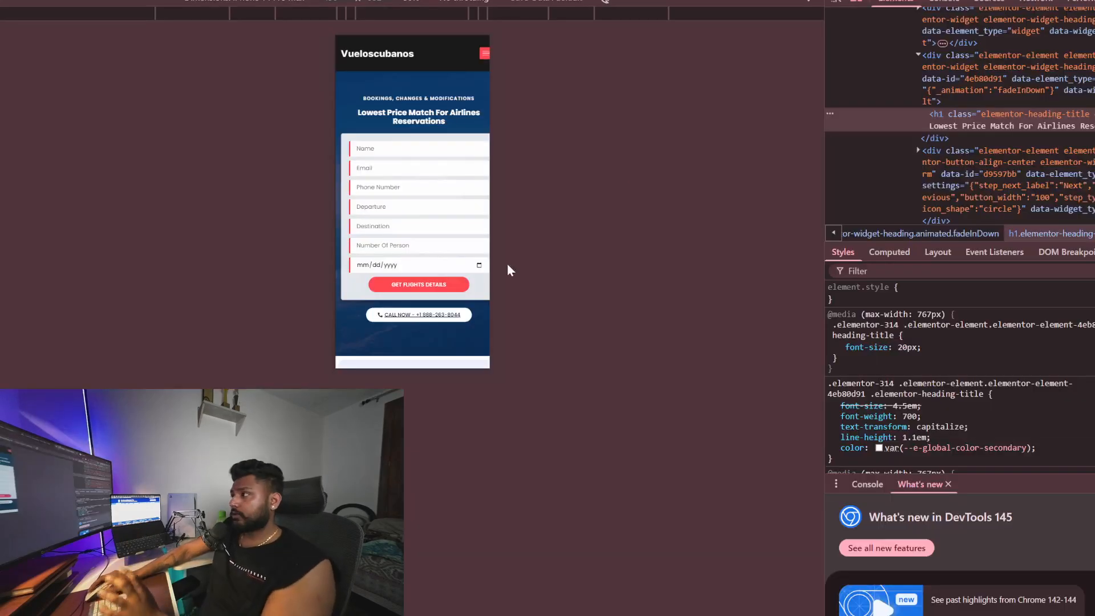
pyautogui.scroll(-4, 428, 225)
pyautogui.scroll(-10, 428, 225)
pyautogui.scroll(12, 441, 259)
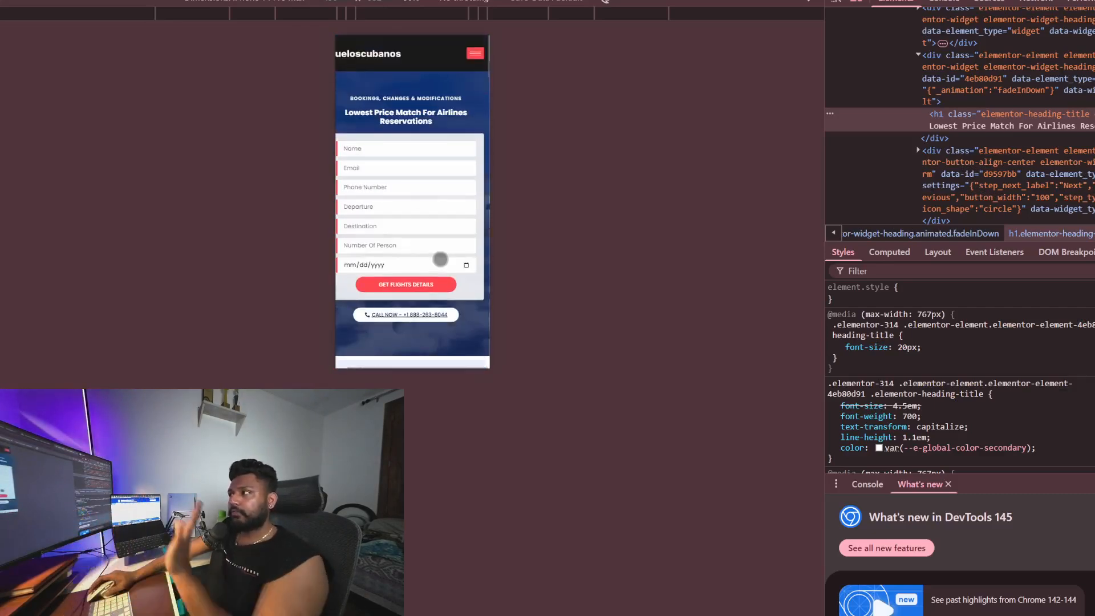
pyautogui.scroll(-2, 451, 259)
pyautogui.scroll(-2, 455, 259)
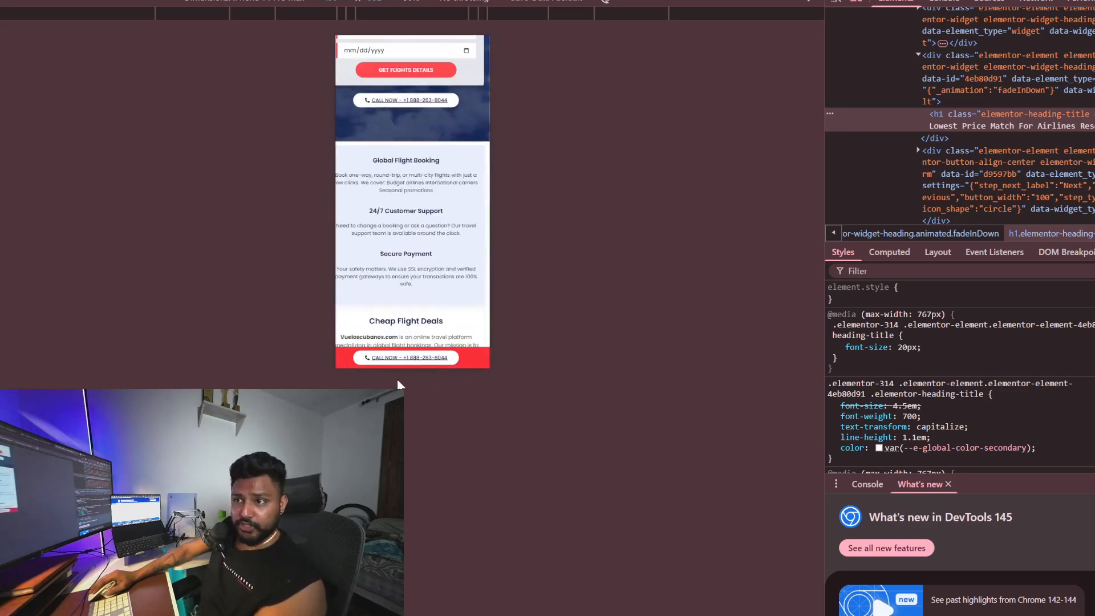
pyautogui.scroll(4, 442, 277)
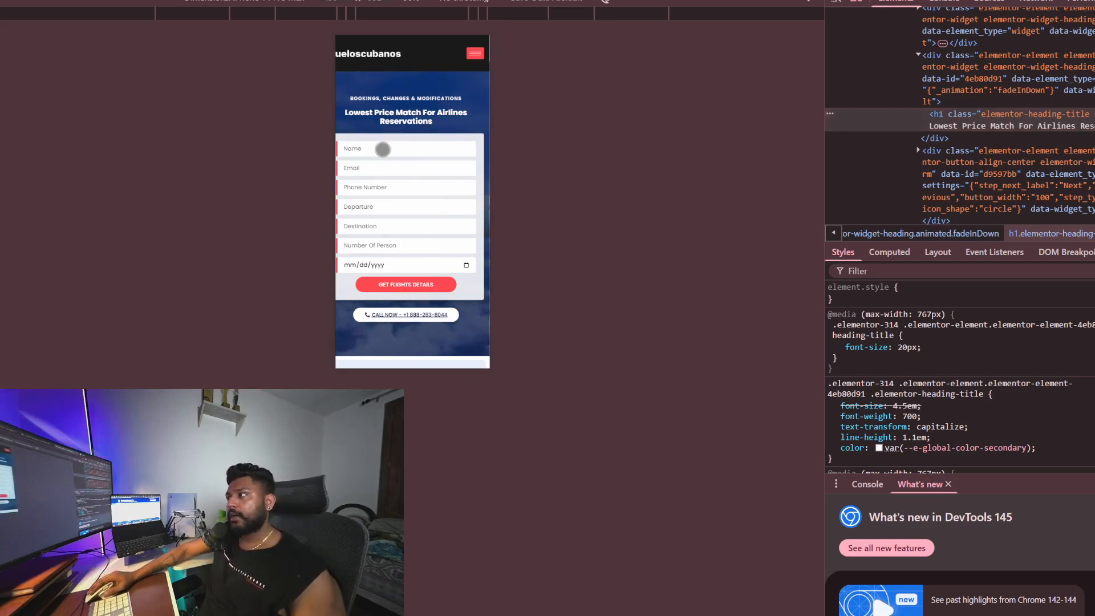
pyautogui.click(383, 149)
pyautogui.click(370, 191)
pyautogui.click(369, 212)
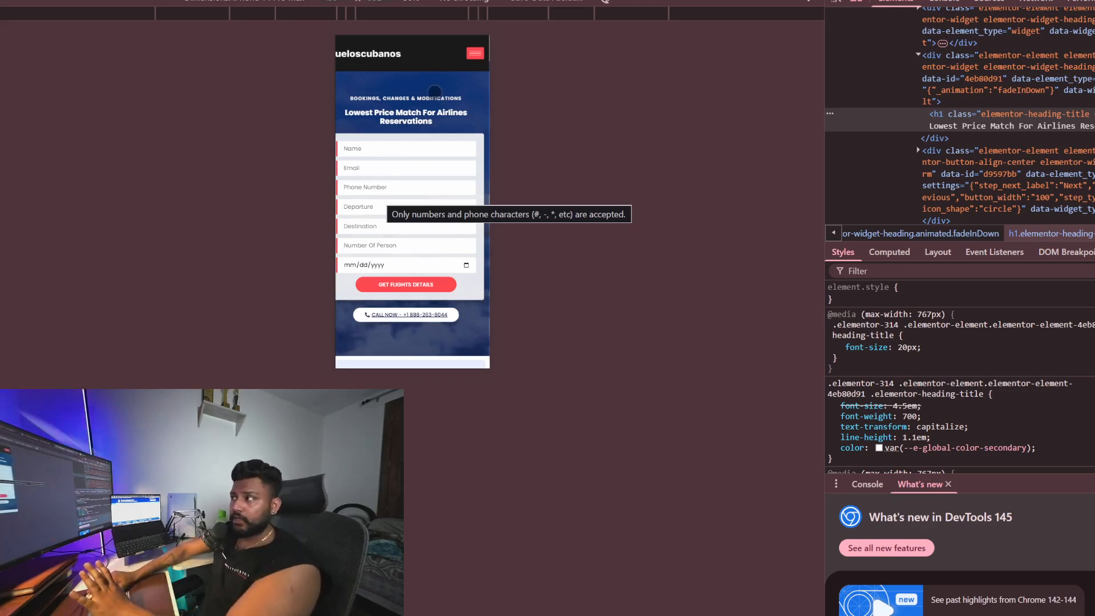
# Scroll through the landing page's flight deals, destinations and feature sections
pyautogui.moveTo(393, 171); pyautogui.dragTo(420, 132)
pyautogui.scroll(1, 419, 132)
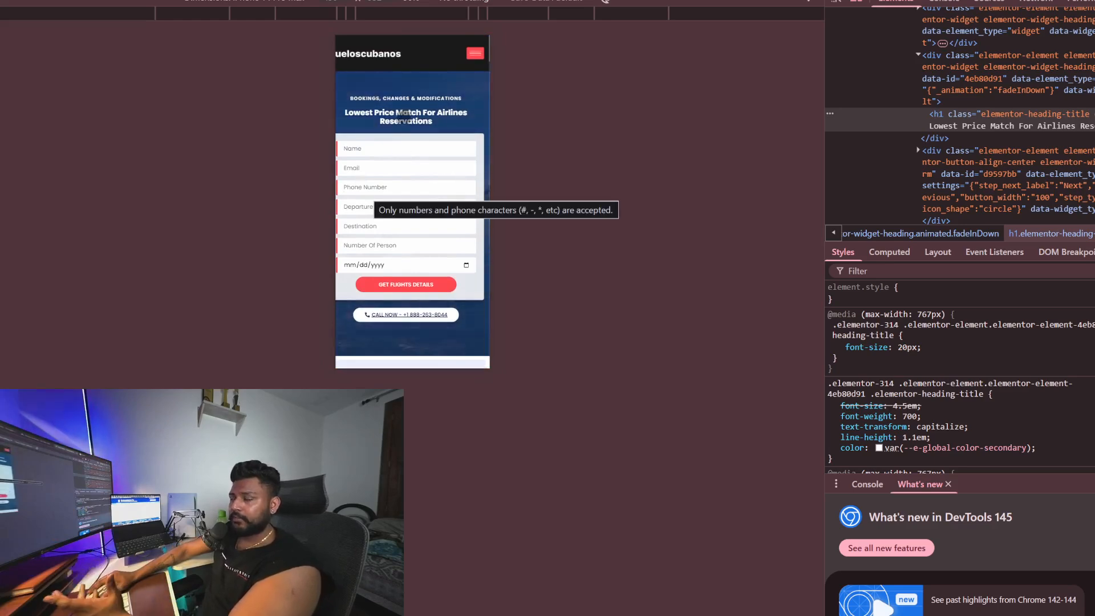
pyautogui.scroll(-1, 442, 178)
pyautogui.scroll(-3, 442, 178)
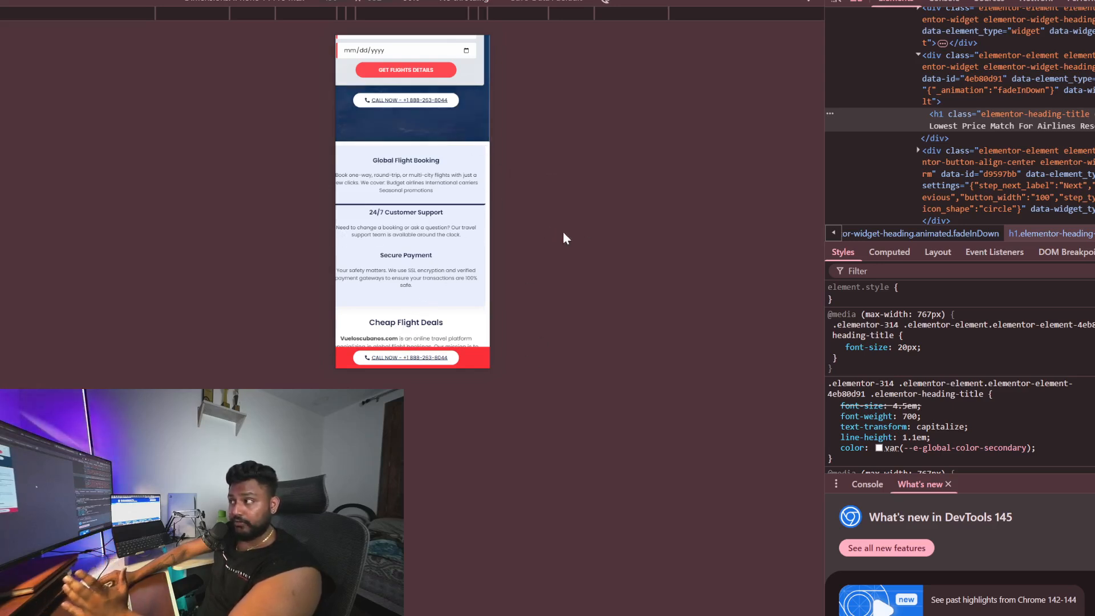
pyautogui.scroll(-1, 398, 259)
pyautogui.scroll(-5, 398, 259)
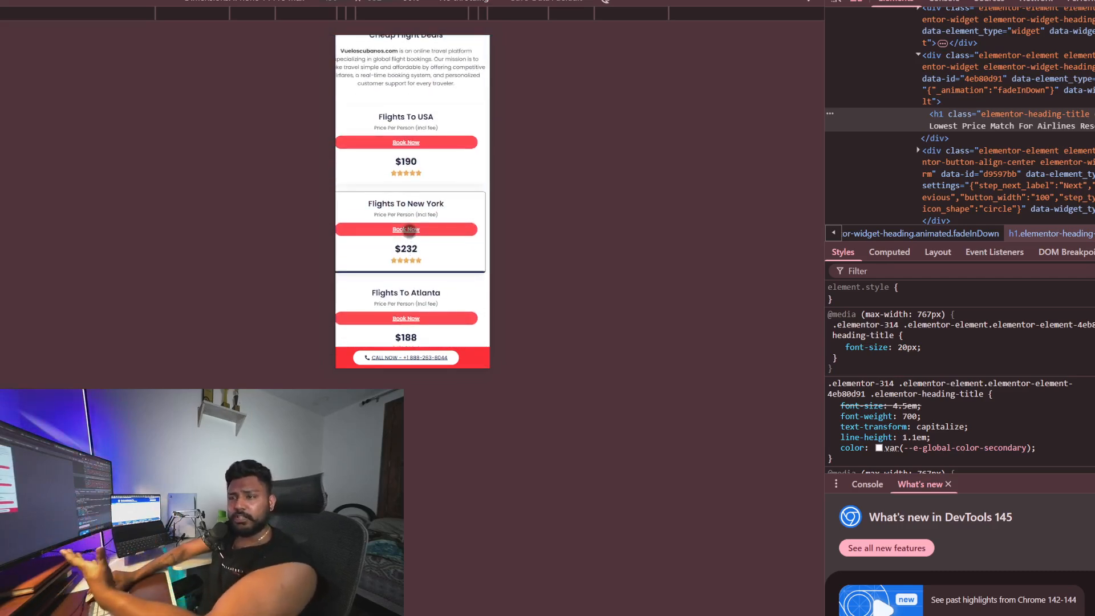
pyautogui.scroll(-2, 408, 226)
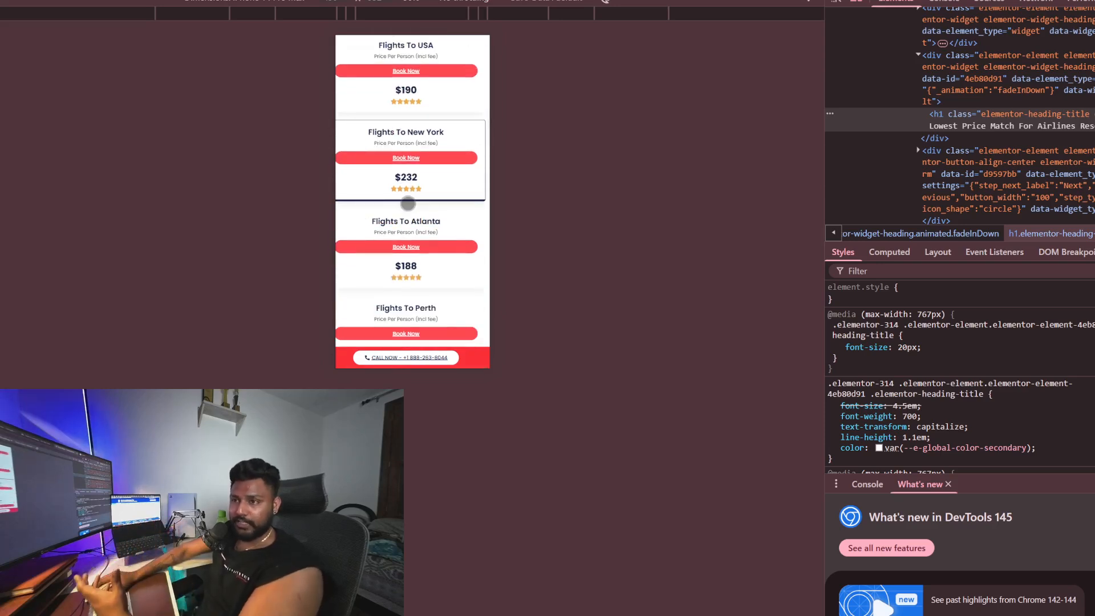
pyautogui.scroll(-3, 417, 199)
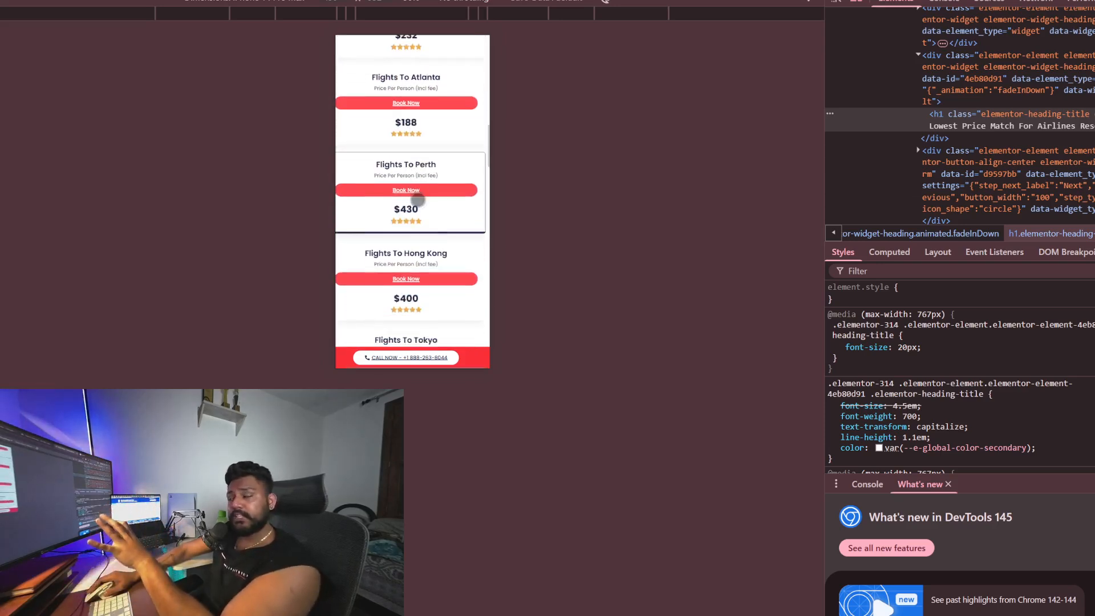
pyautogui.scroll(-7, 417, 199)
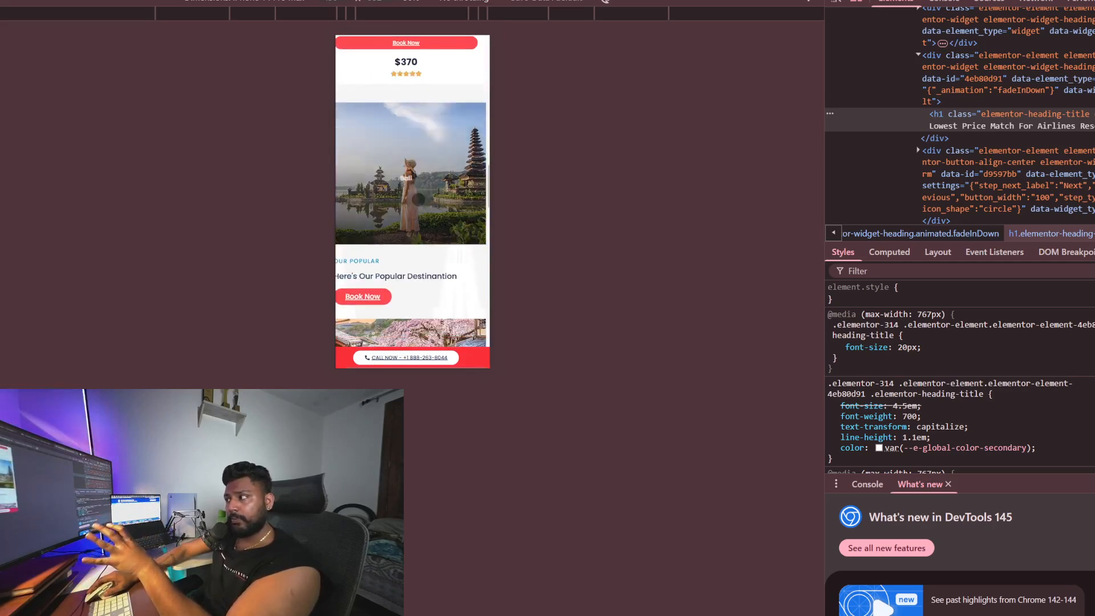
pyautogui.scroll(-5, 461, 230)
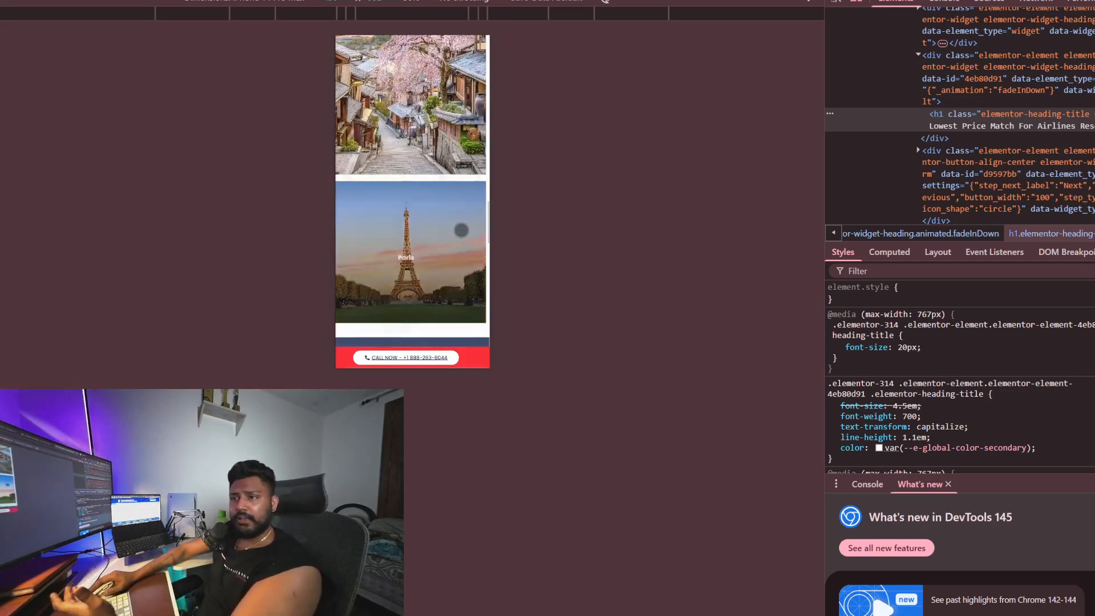
pyautogui.scroll(-7, 461, 231)
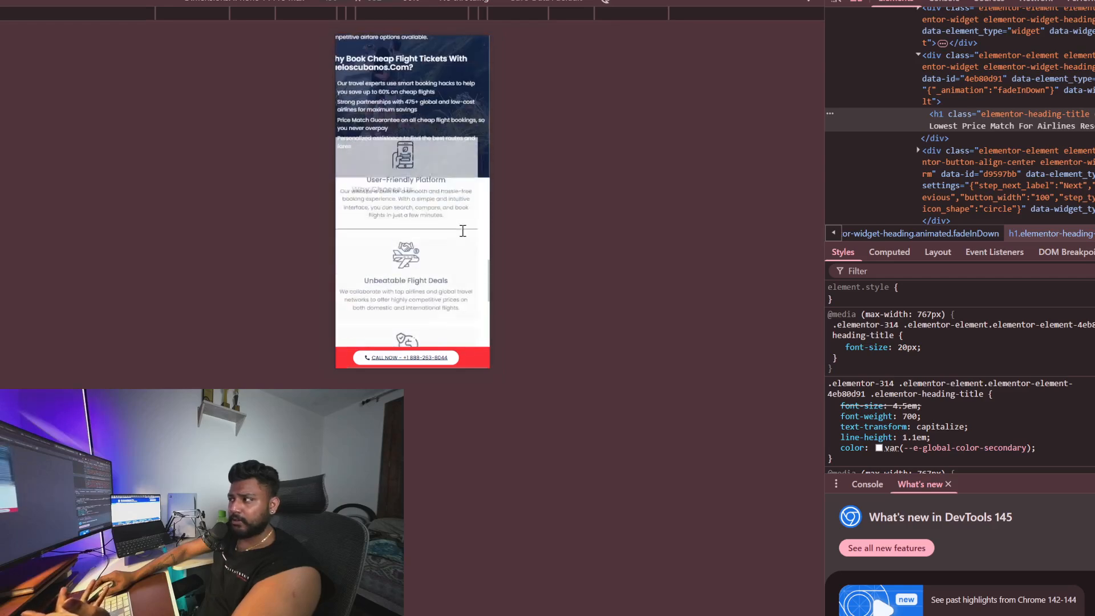
pyautogui.scroll(-5, 463, 234)
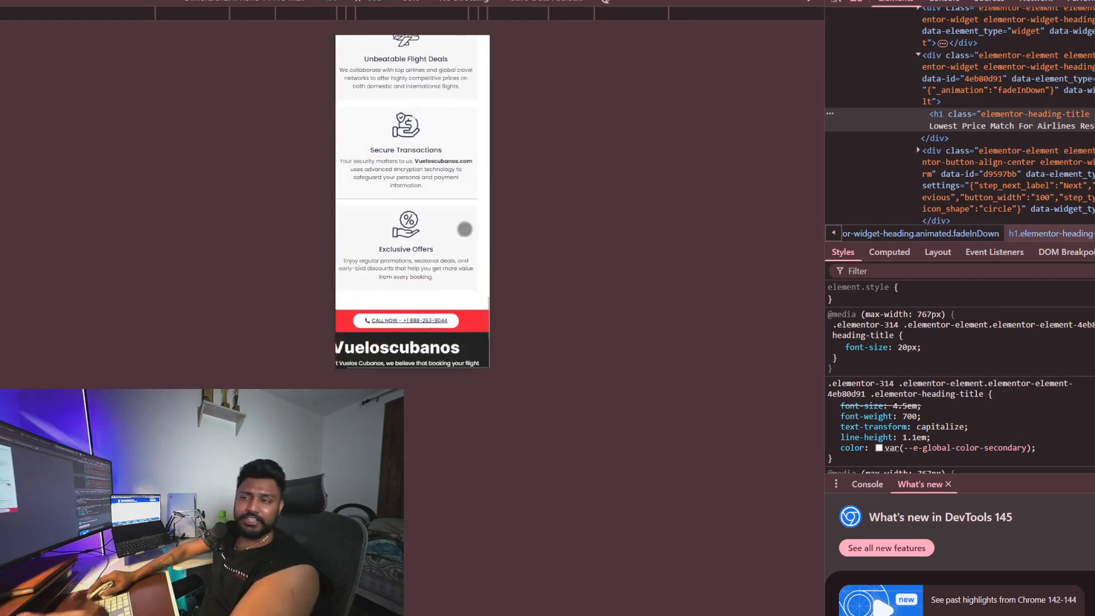
pyautogui.scroll(-3, 437, 216)
pyautogui.scroll(20, 430, 203)
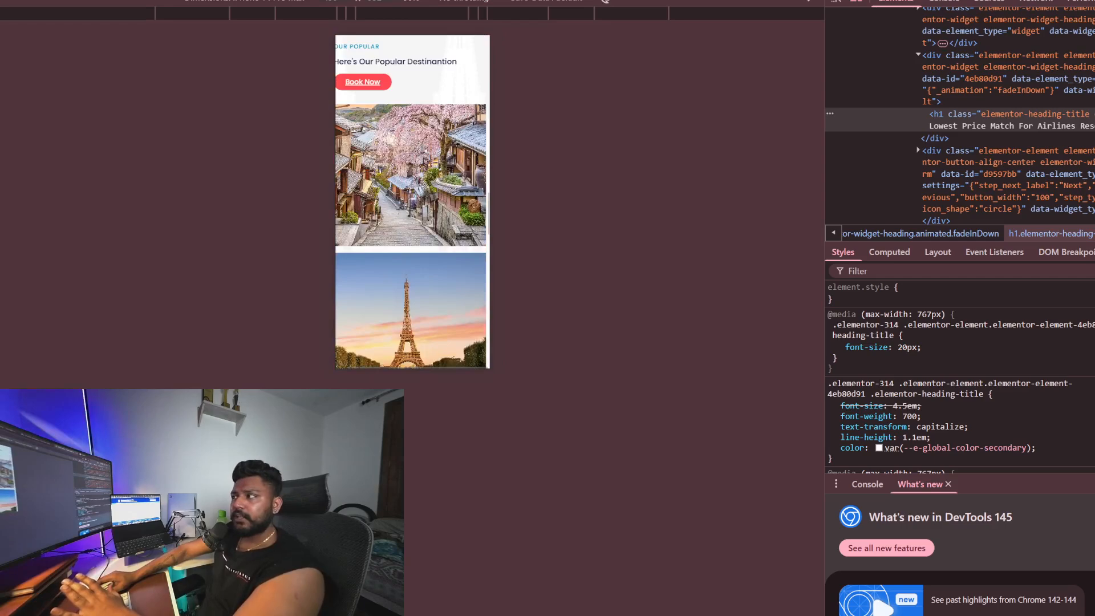